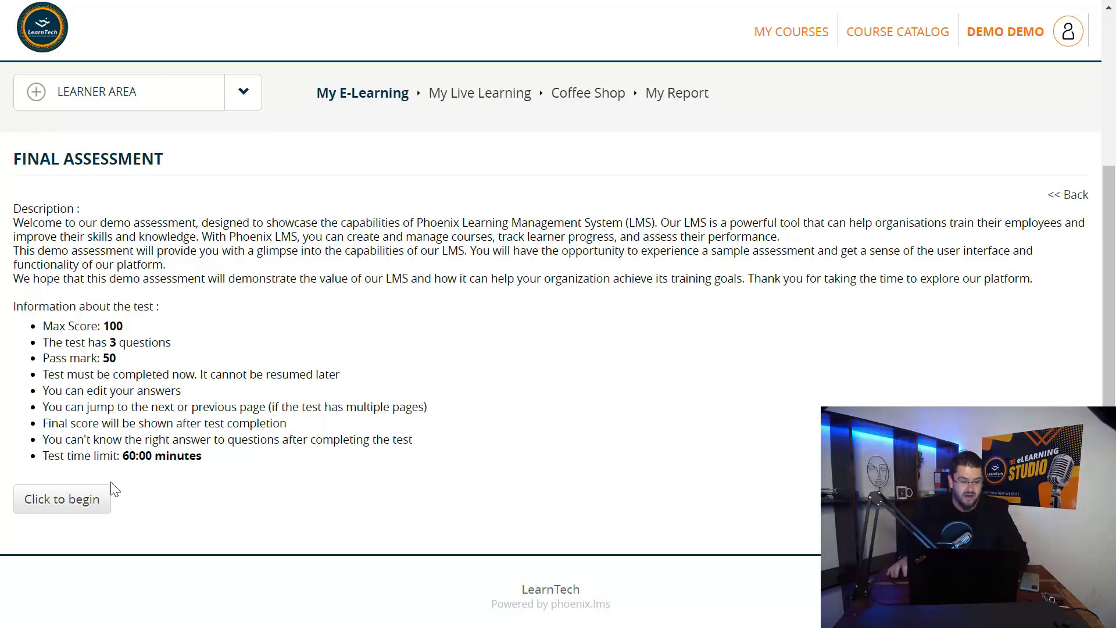
# Start the Final Assessment and scroll down to question 2
pyautogui.click(65, 501)
pyautogui.scroll(-3, 302, 413)
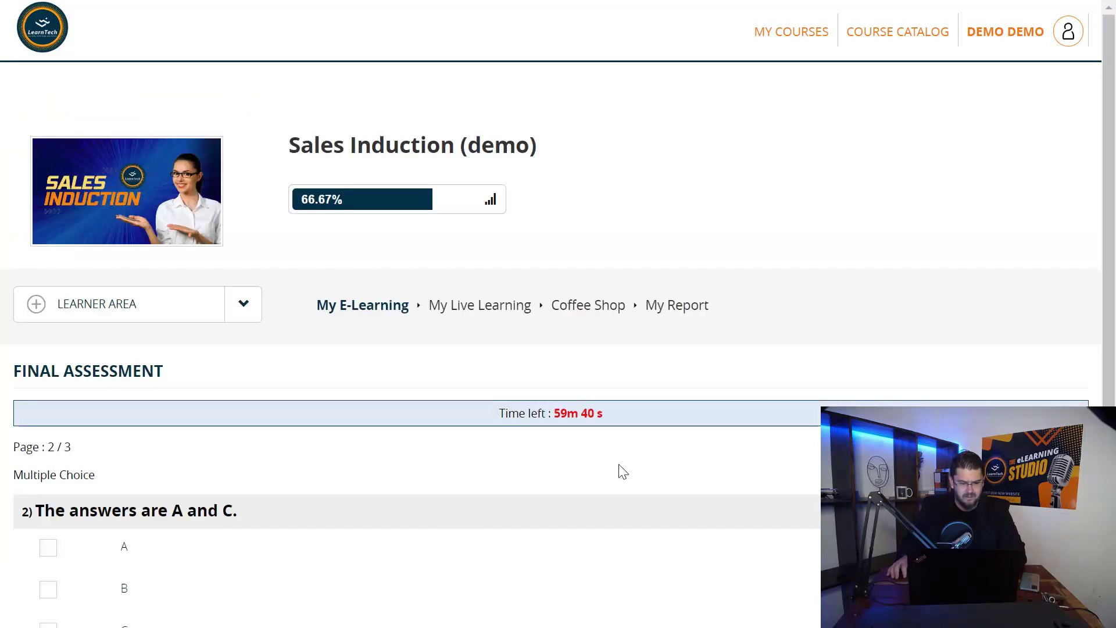
pyautogui.scroll(-3, 621, 471)
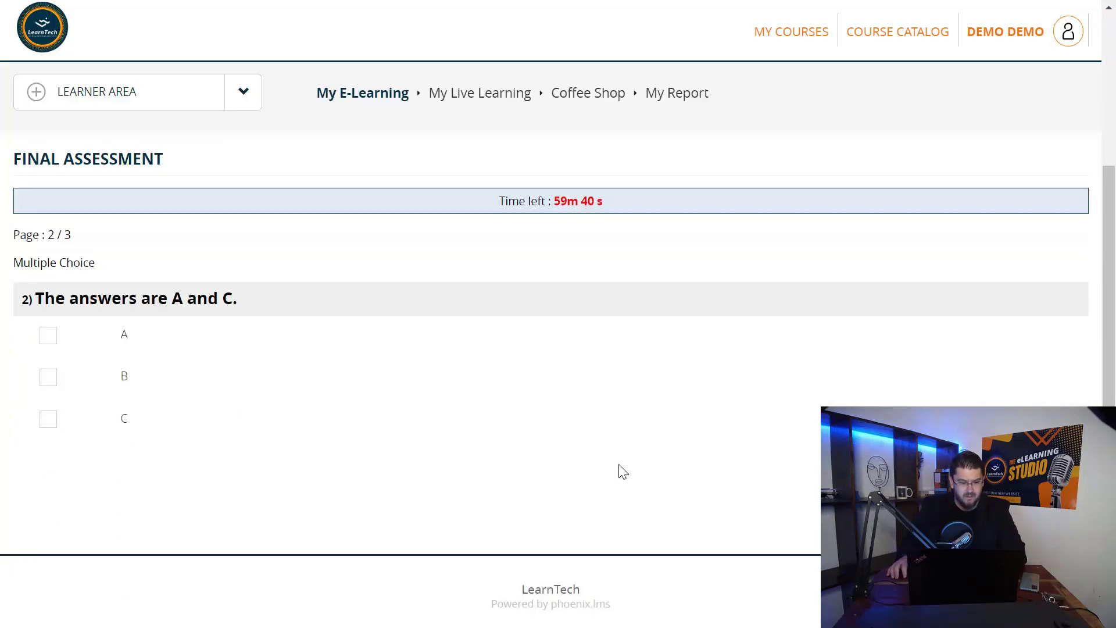
# Answer question 2 with A and C and advance to the matching question on page 3/3
pyautogui.click(47, 335)
pyautogui.click(47, 418)
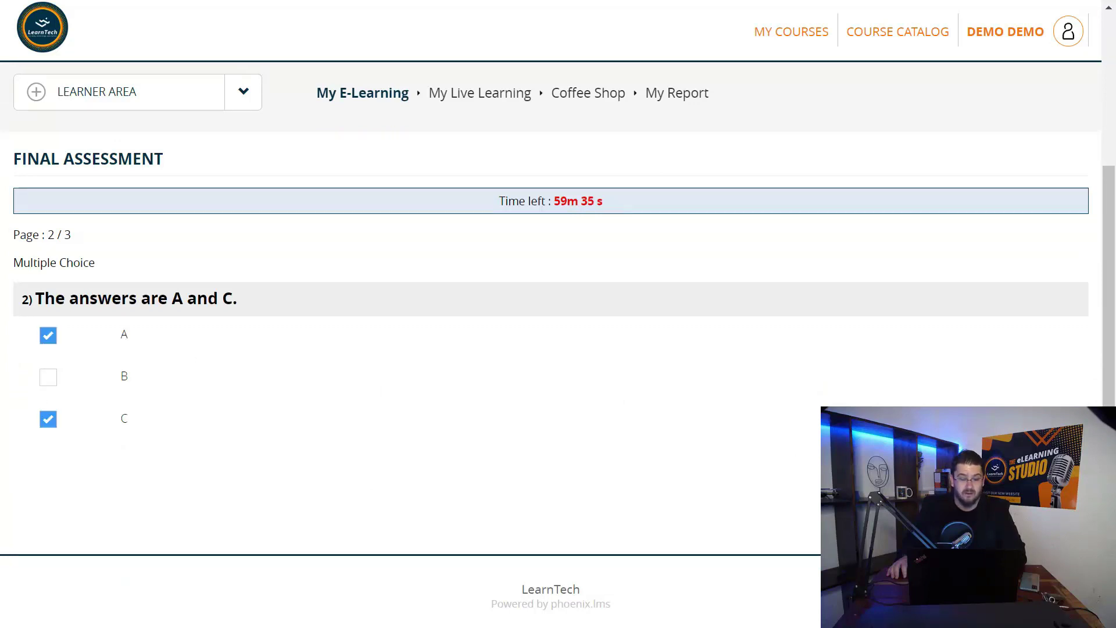
pyautogui.click(1050, 495)
pyautogui.scroll(-3, 724, 467)
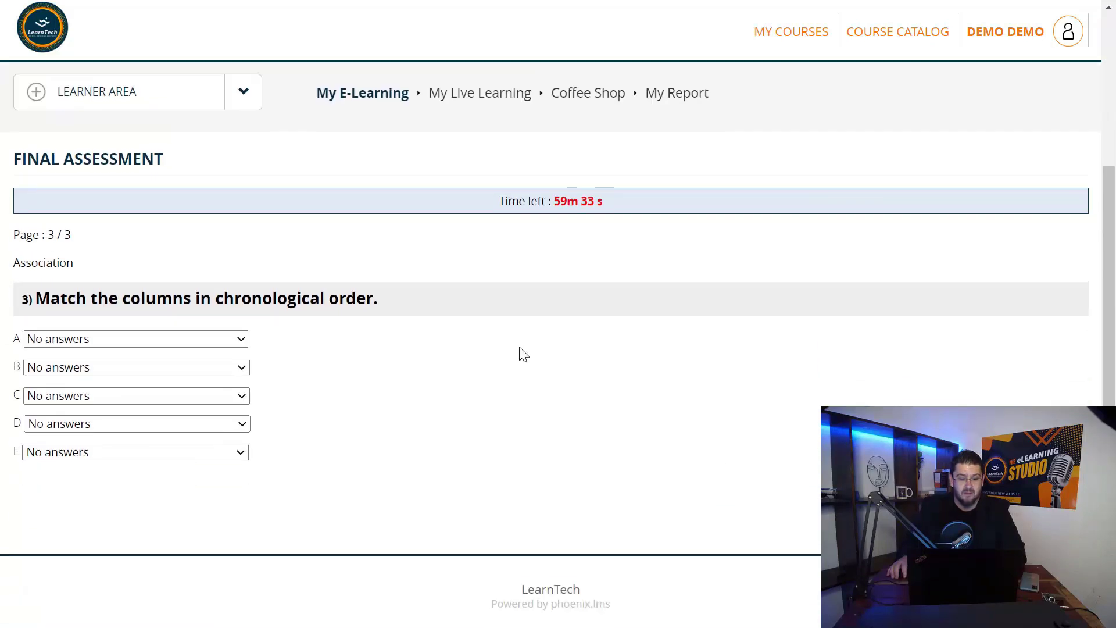
# Match rows A, B and C to 1, 2 and 3, correcting B and C's initial picks
pyautogui.click(104, 338)
pyautogui.click(95, 403)
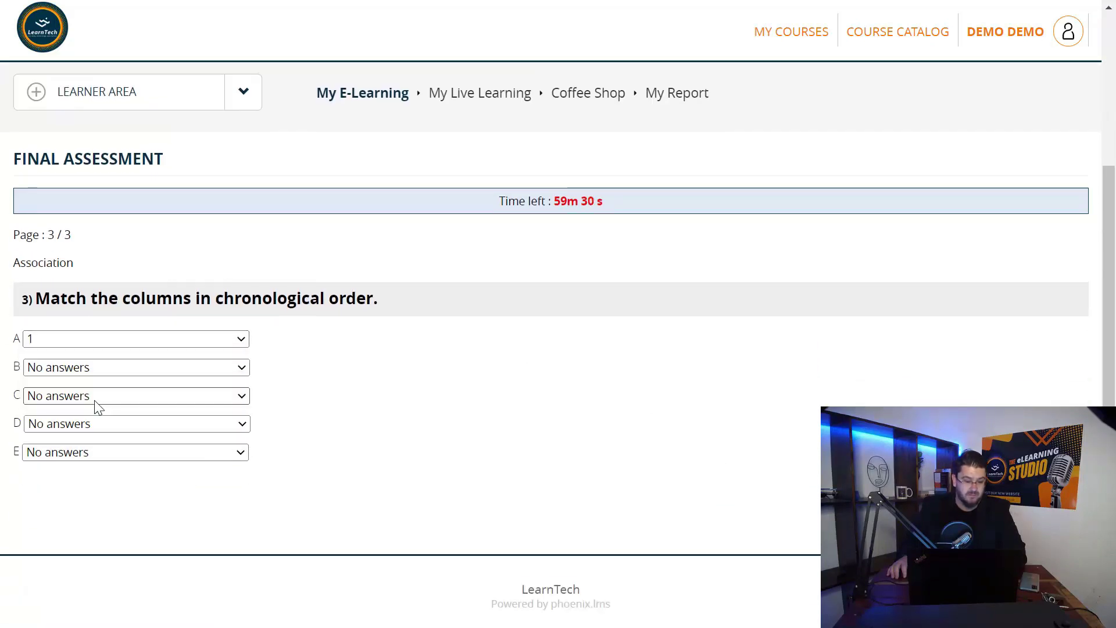
pyautogui.click(92, 372)
pyautogui.click(87, 406)
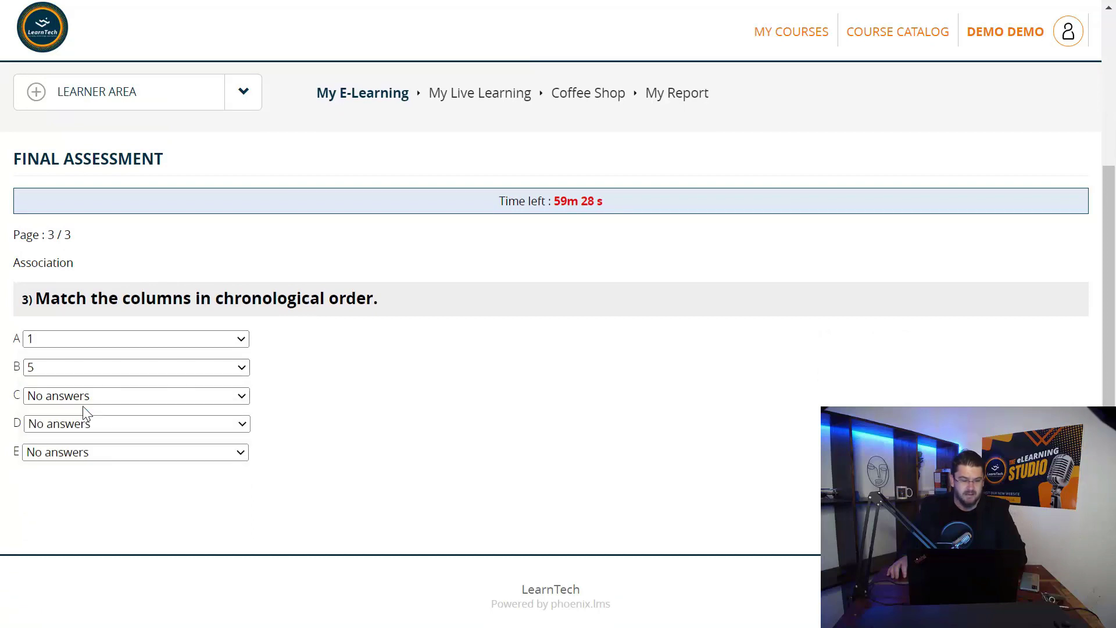
pyautogui.click(47, 397)
pyautogui.click(57, 462)
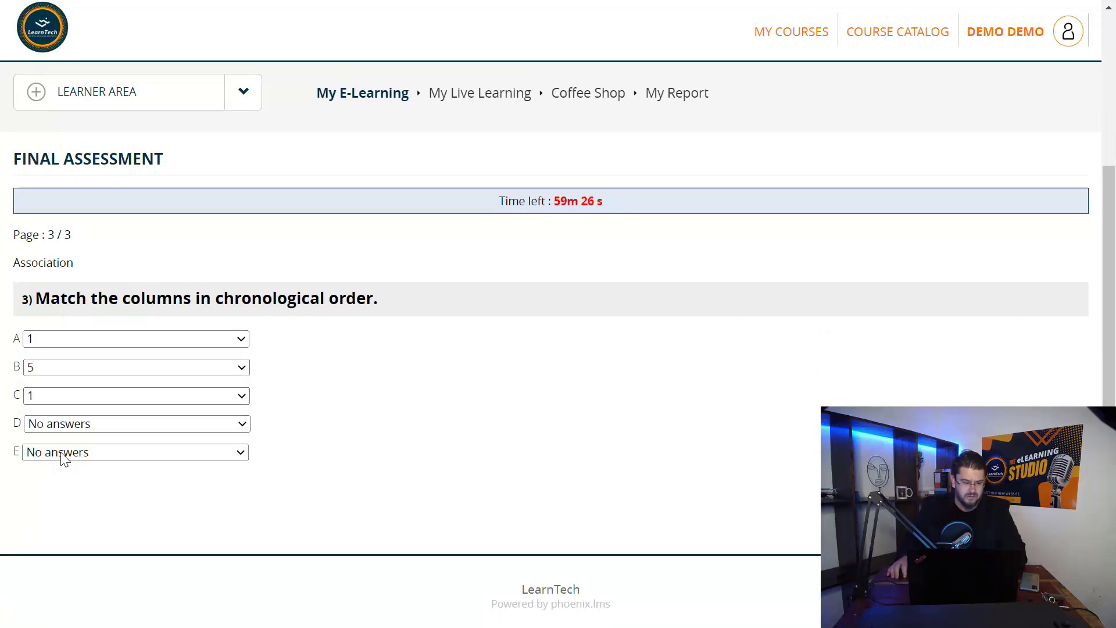
pyautogui.click(54, 372)
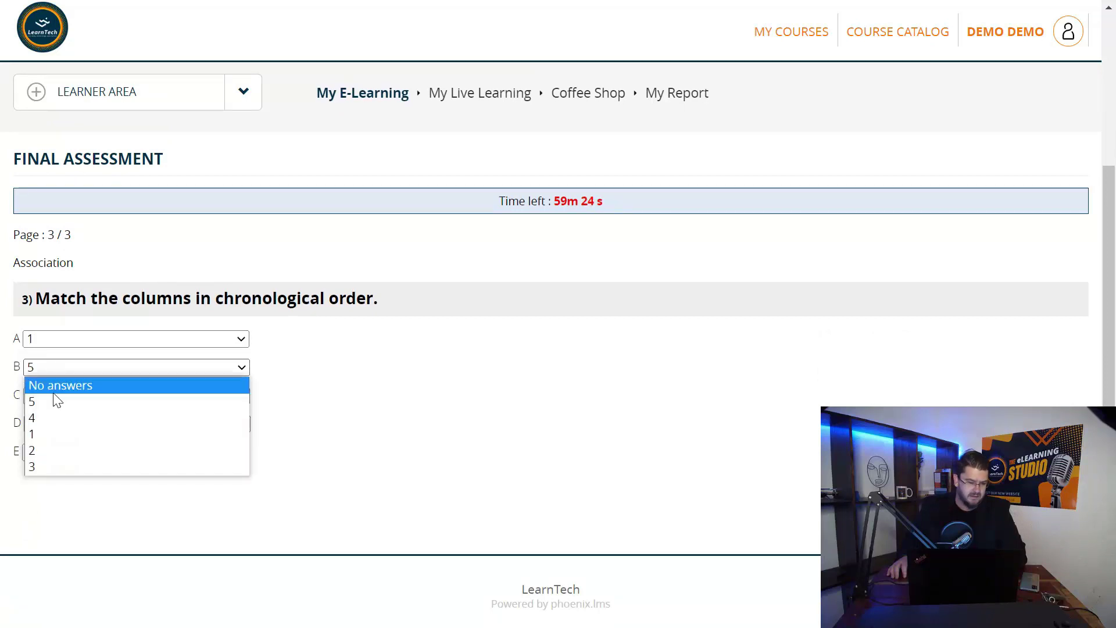
pyautogui.click(61, 449)
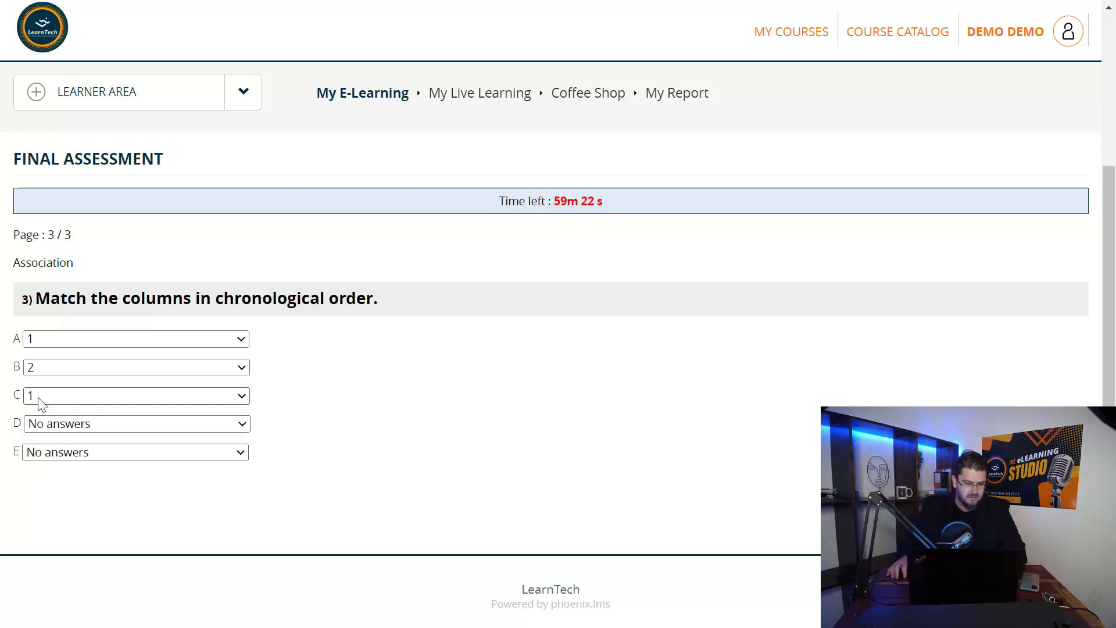
pyautogui.click(39, 398)
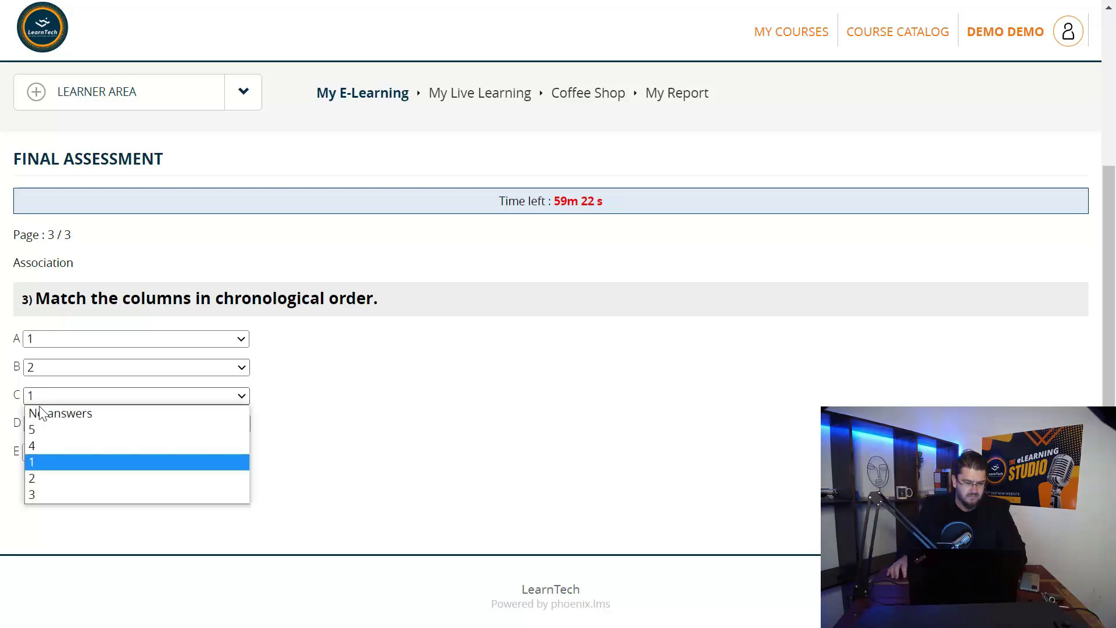
pyautogui.click(65, 494)
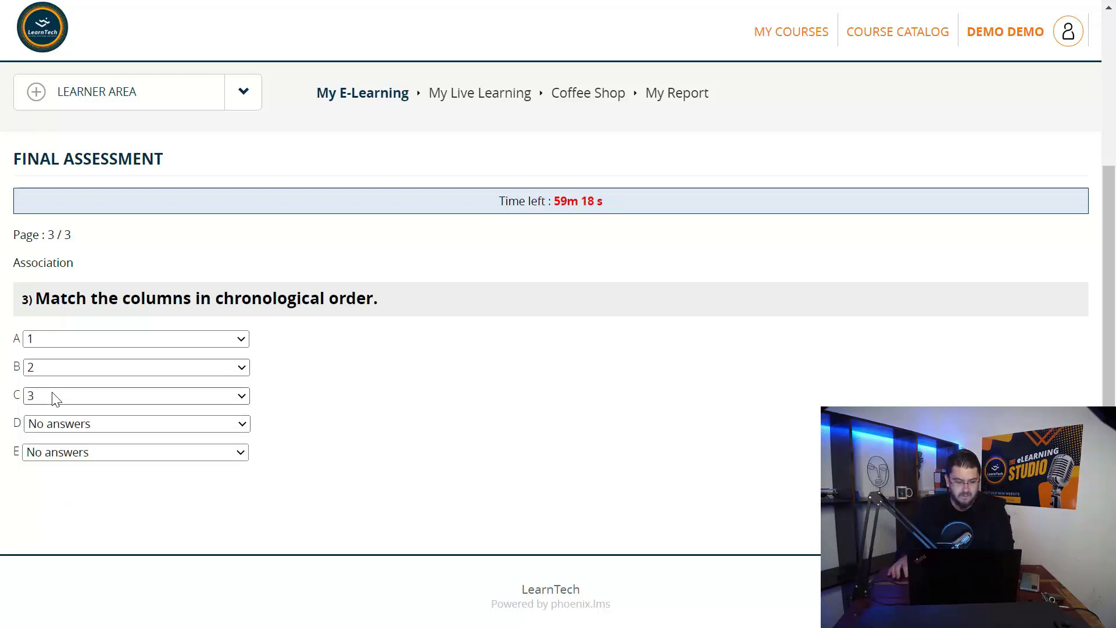
# Match row D to 4 and row E to 5, then acknowledge the 100/100 result
pyautogui.click(62, 429)
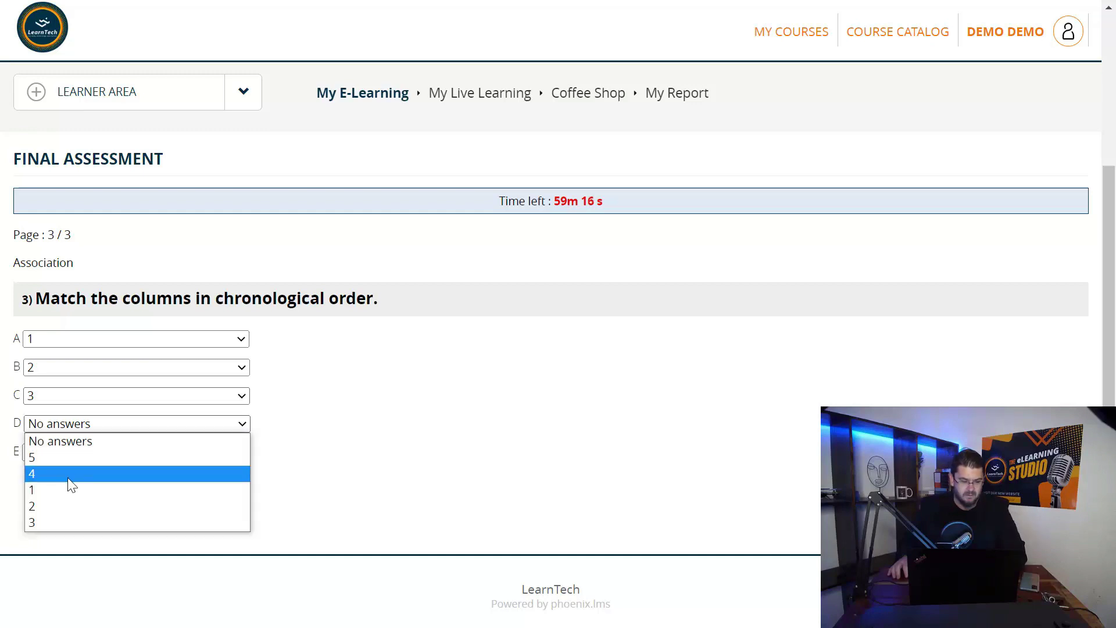
pyautogui.click(68, 480)
pyautogui.click(54, 452)
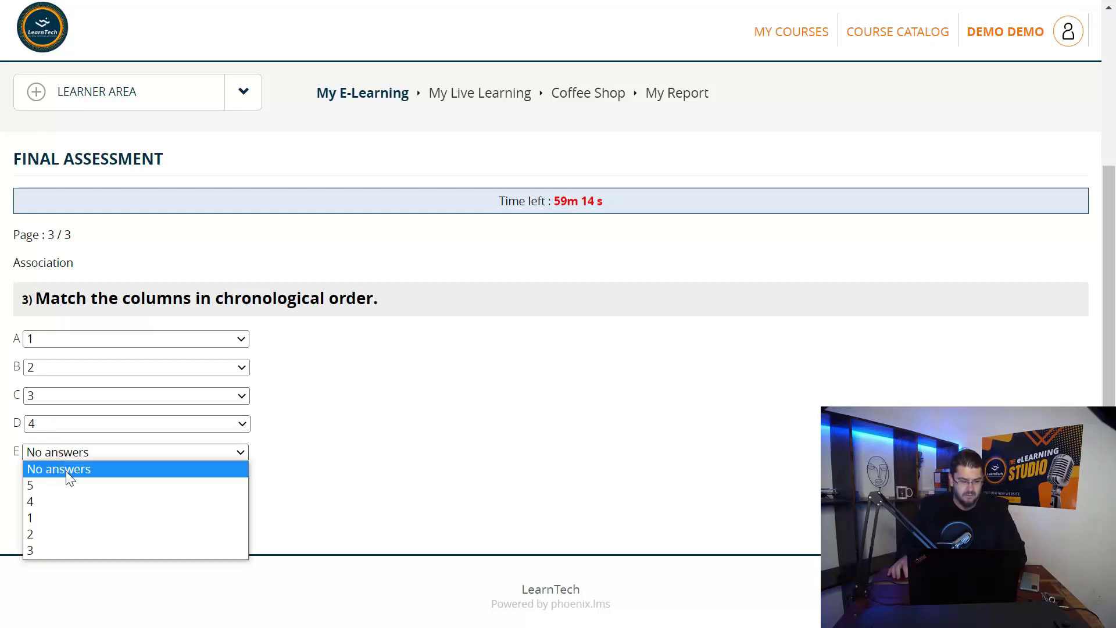
pyautogui.click(69, 485)
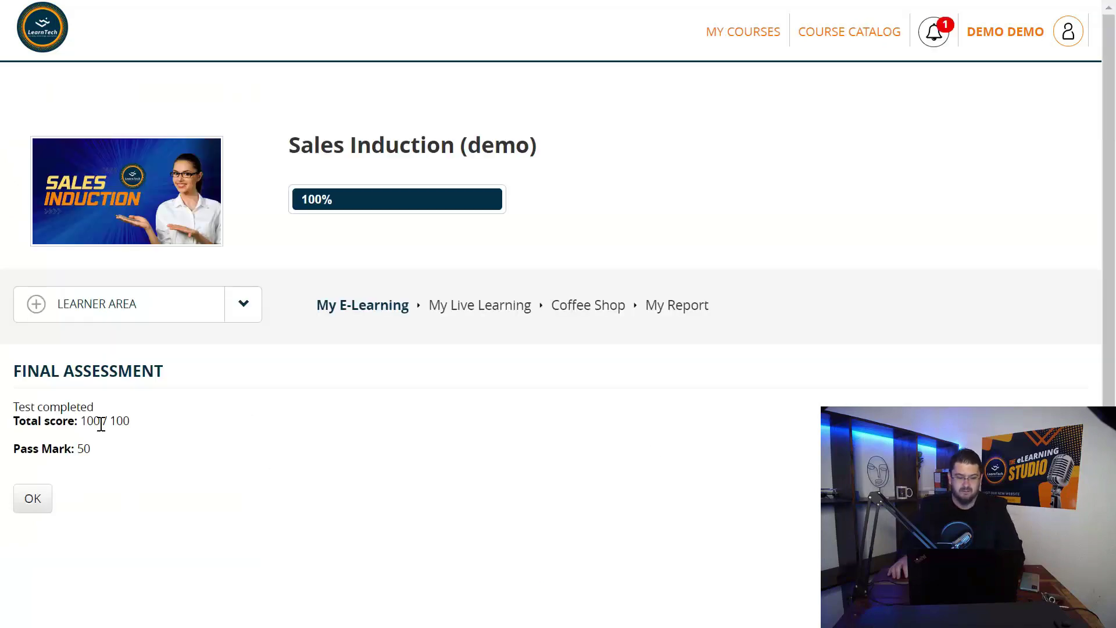
pyautogui.click(31, 498)
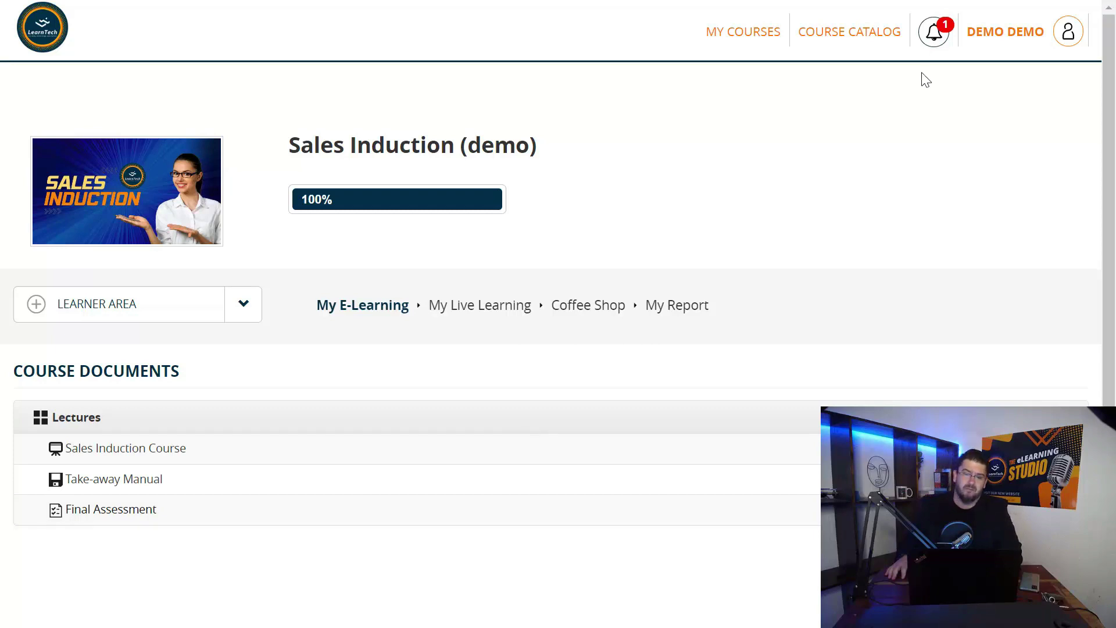
# Bring up the notification offering a Certificate Download for Sales Induction (demo)
pyautogui.moveTo(938, 34)
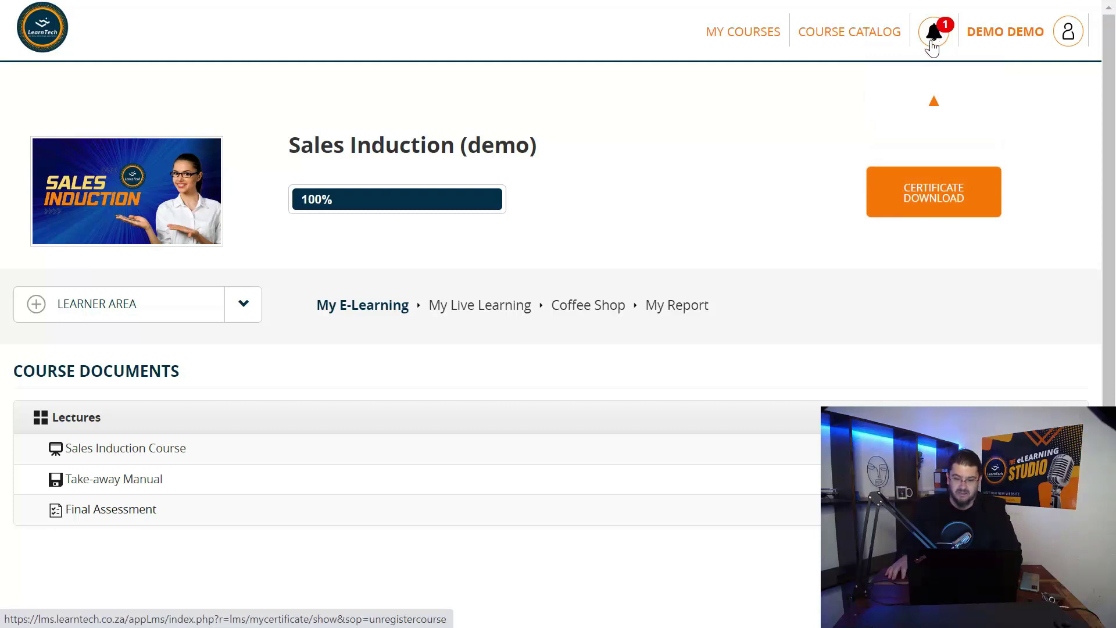
# Go to My certificates and generate the Sales Induction (demo) Certificate of Completion
pyautogui.click(932, 47)
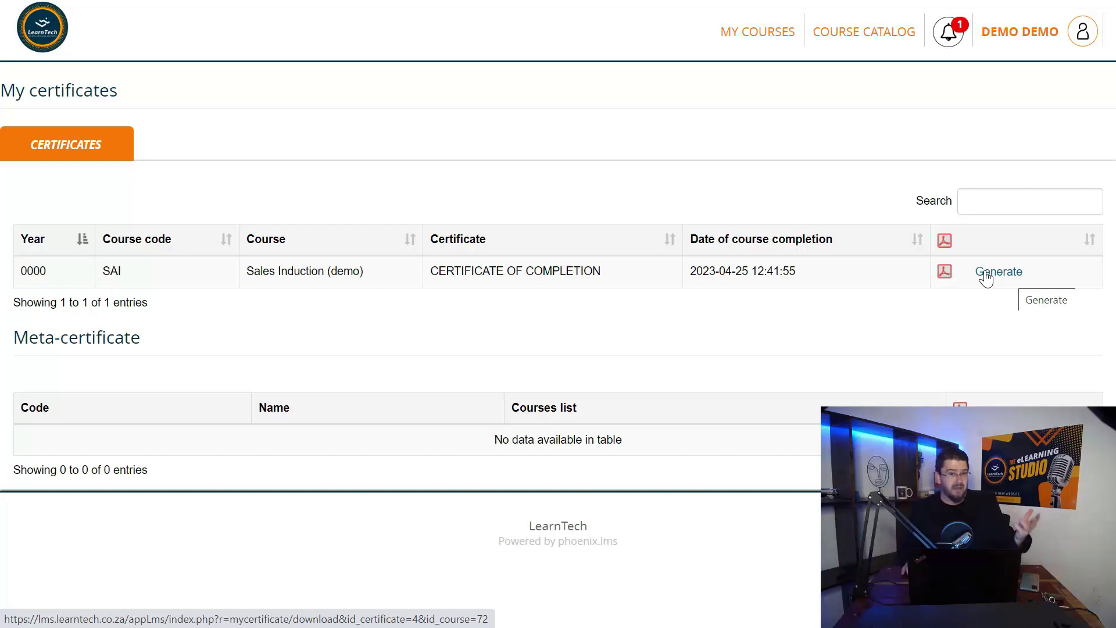
pyautogui.click(987, 276)
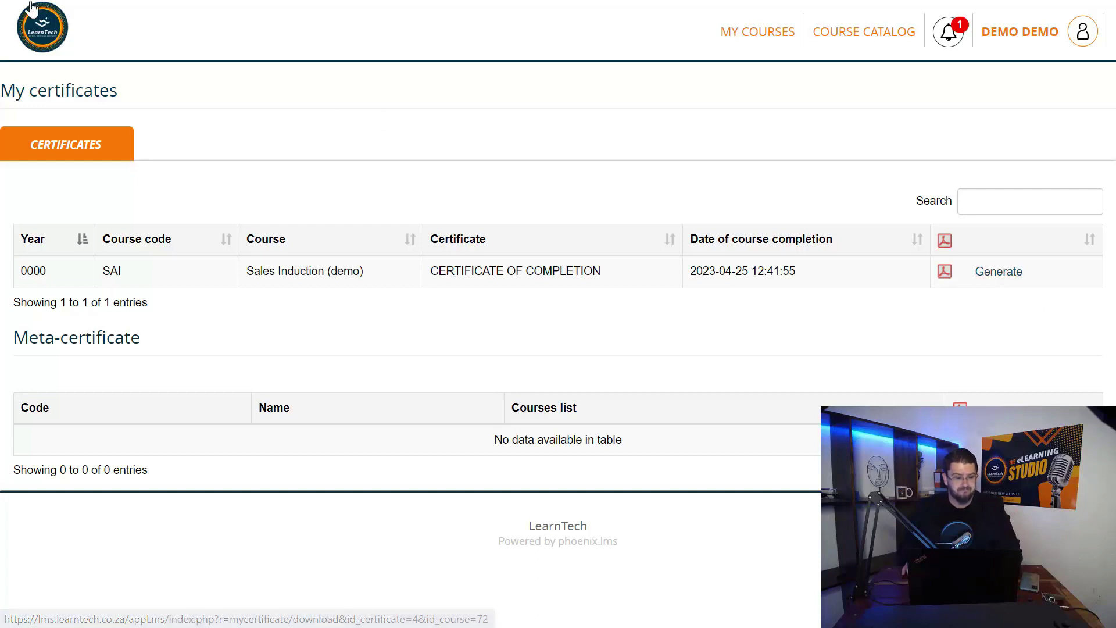
# Go to the course catalog and toggle New and Completed filters, ending on New to show Public Speaking
pyautogui.click(42, 30)
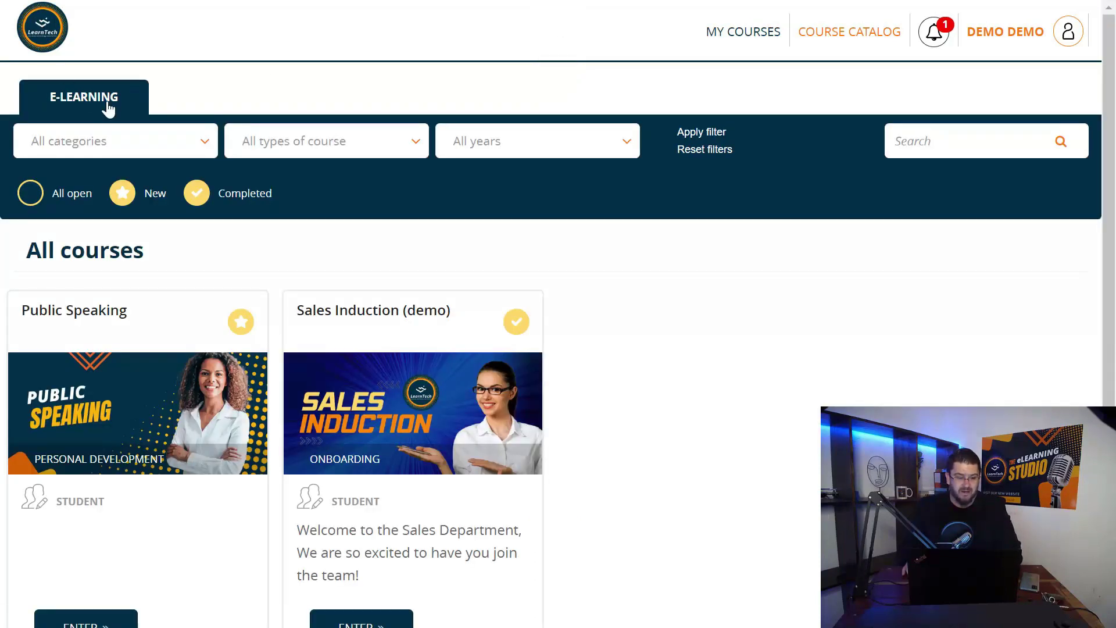
pyautogui.click(153, 198)
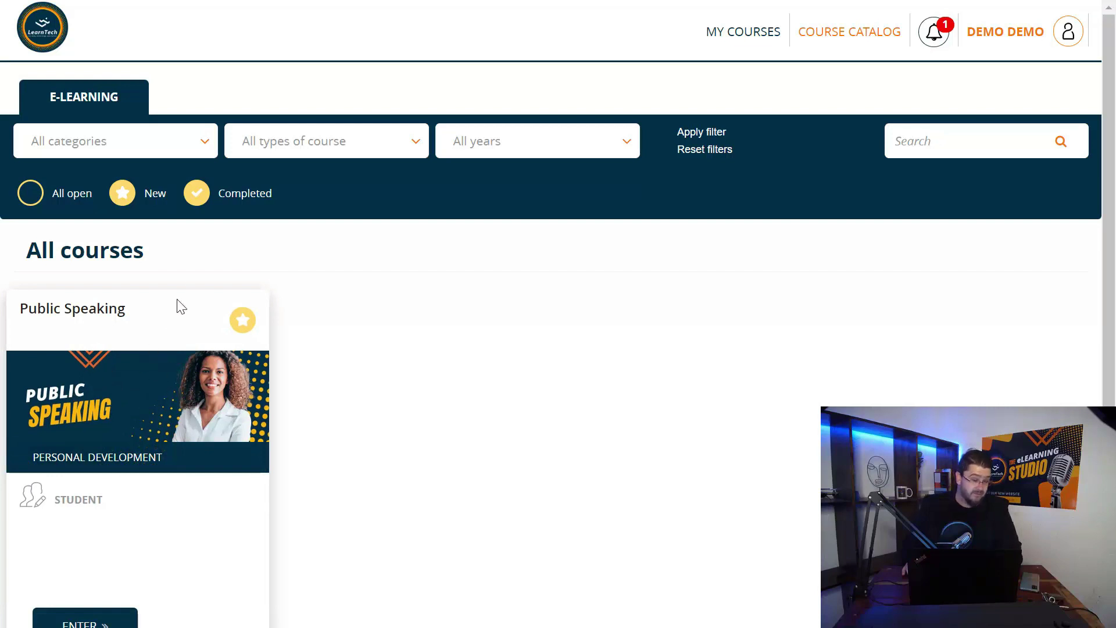
pyautogui.click(230, 199)
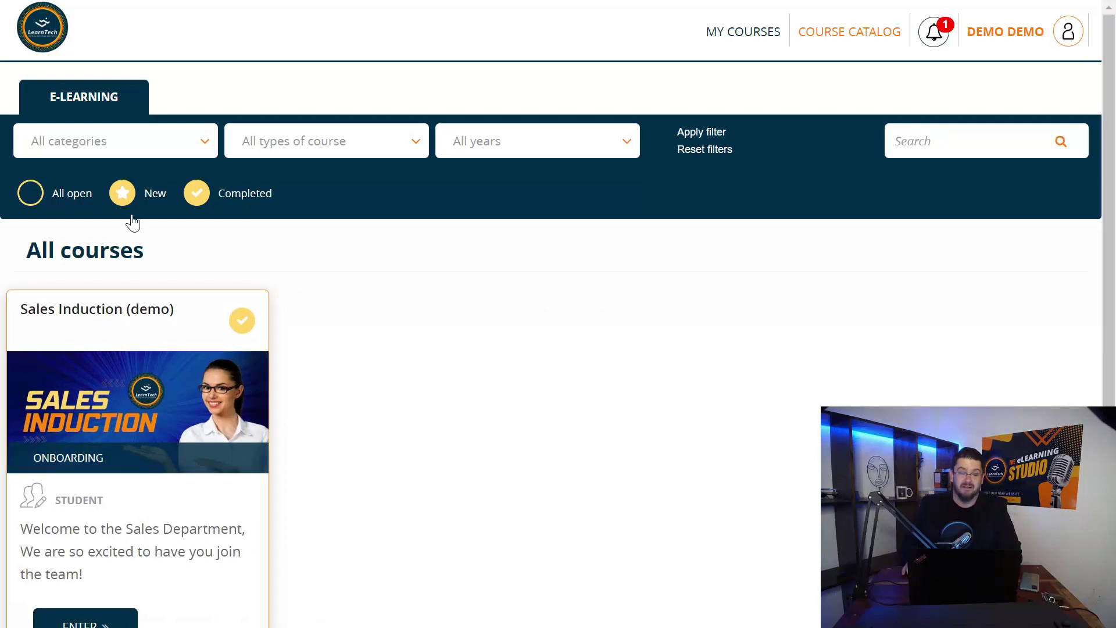
pyautogui.click(153, 194)
pyautogui.scroll(-1, 207, 360)
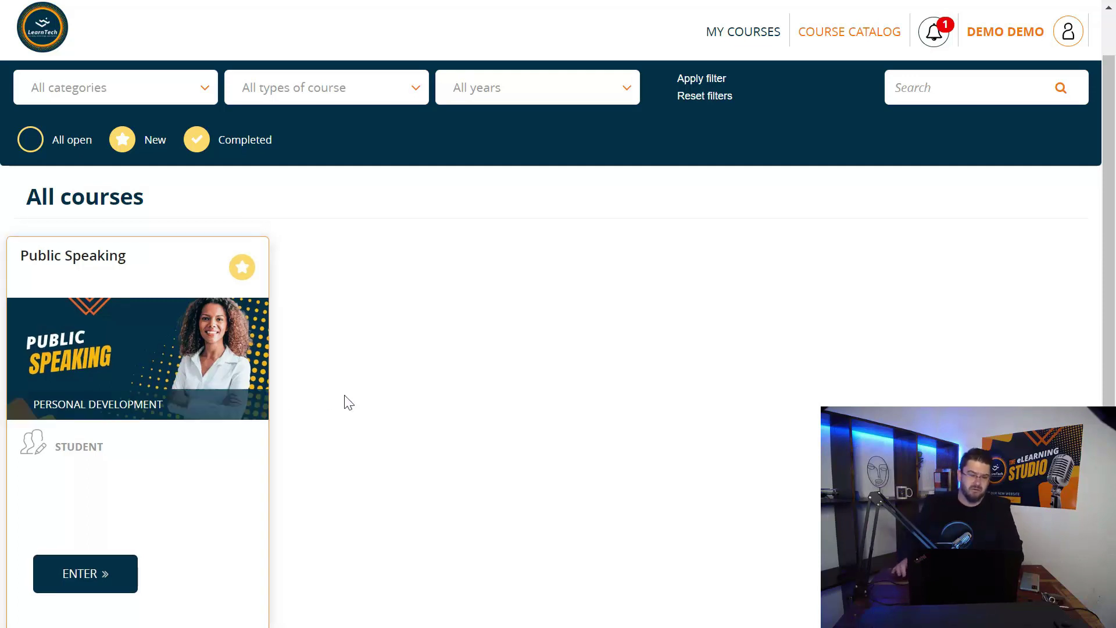
pyautogui.scroll(-1, 348, 401)
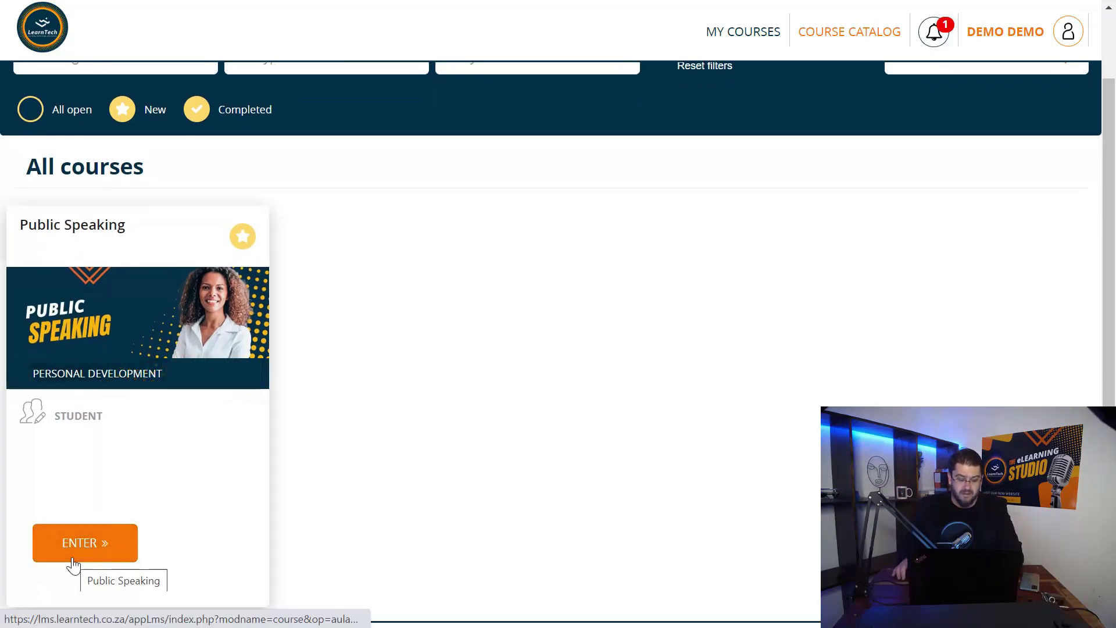
# Enter the Public Speaking course and launch its content in full screen
pyautogui.click(98, 546)
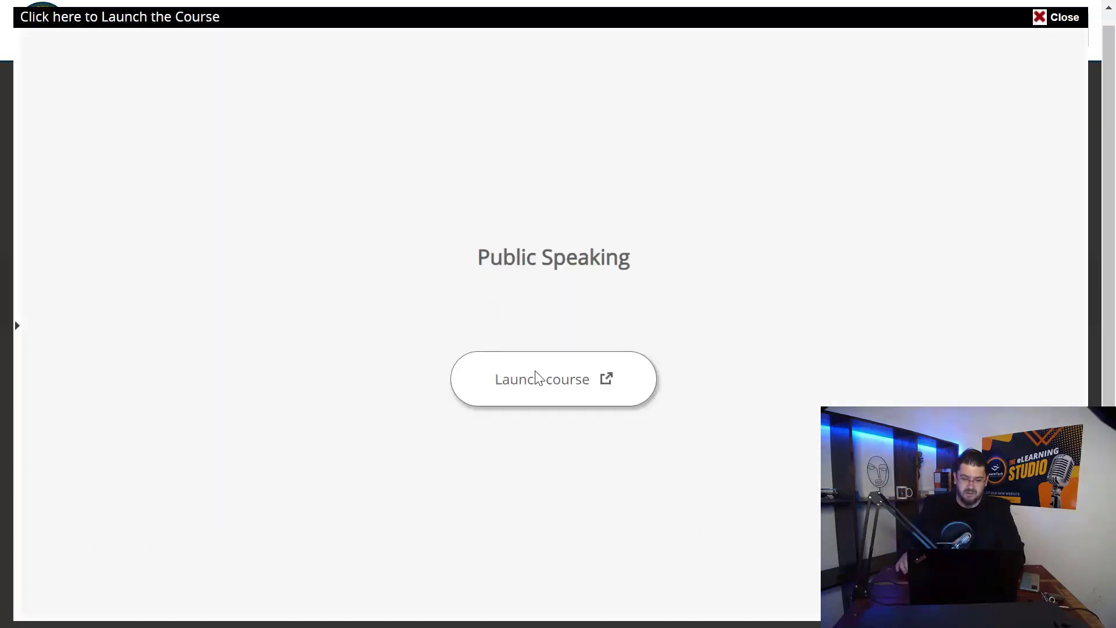
pyautogui.click(541, 379)
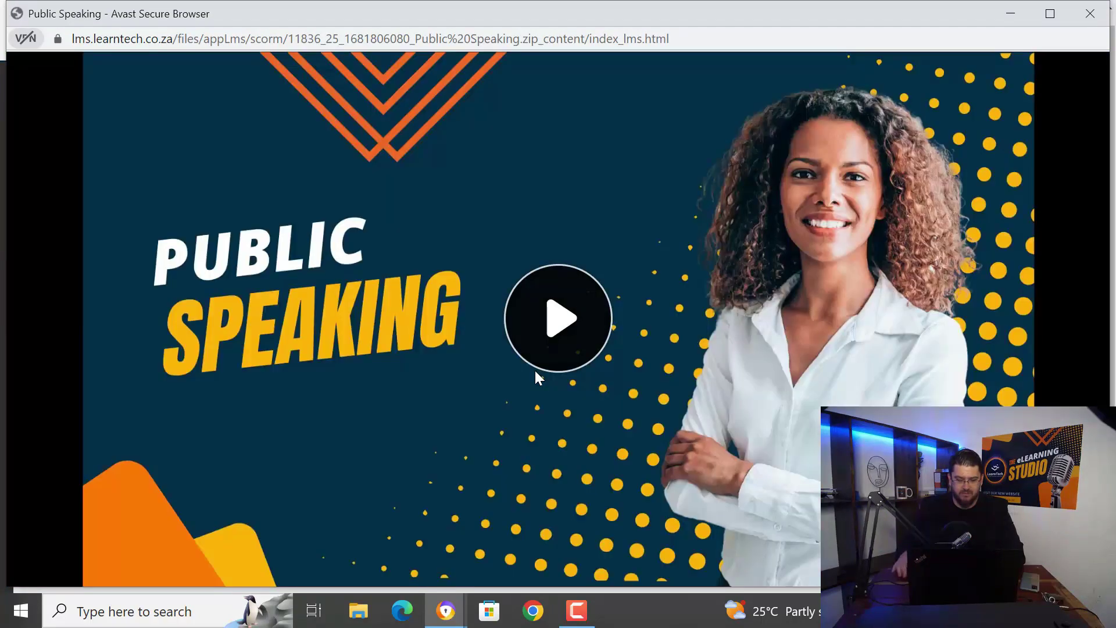
pyautogui.press('F11')
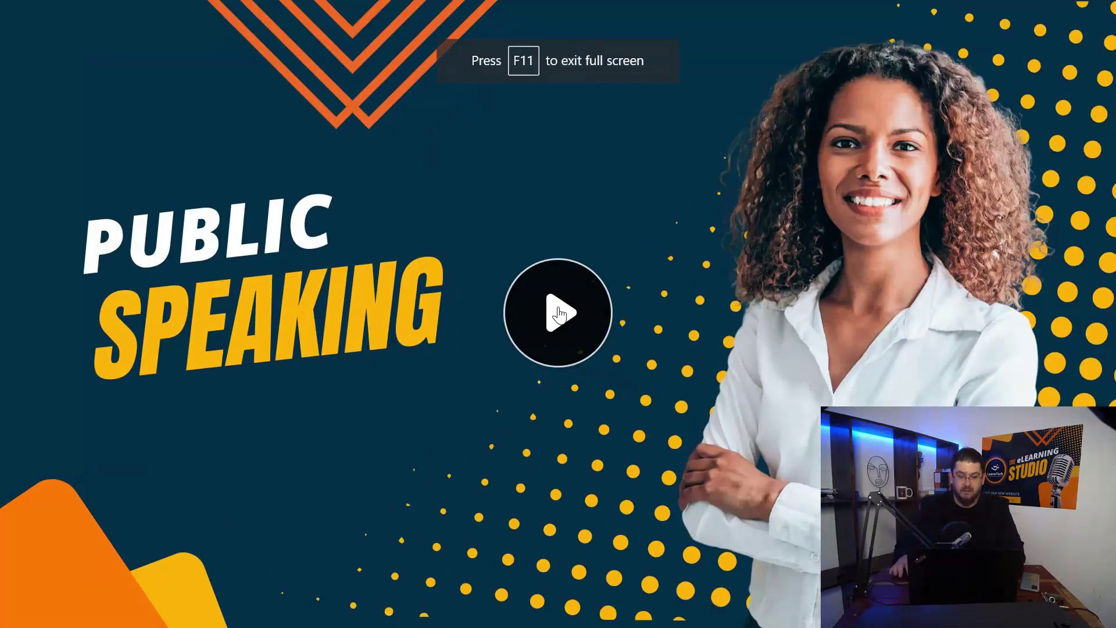
# Play the course from the title slide to Objectives, exit full screen and close the player
pyautogui.click(558, 315)
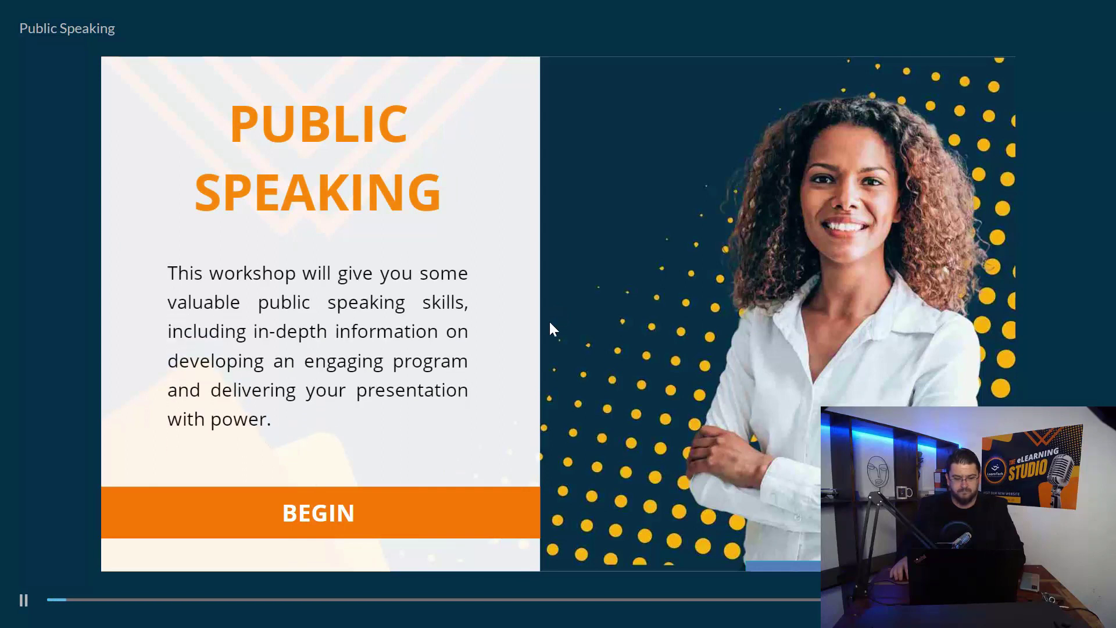
pyautogui.click(432, 511)
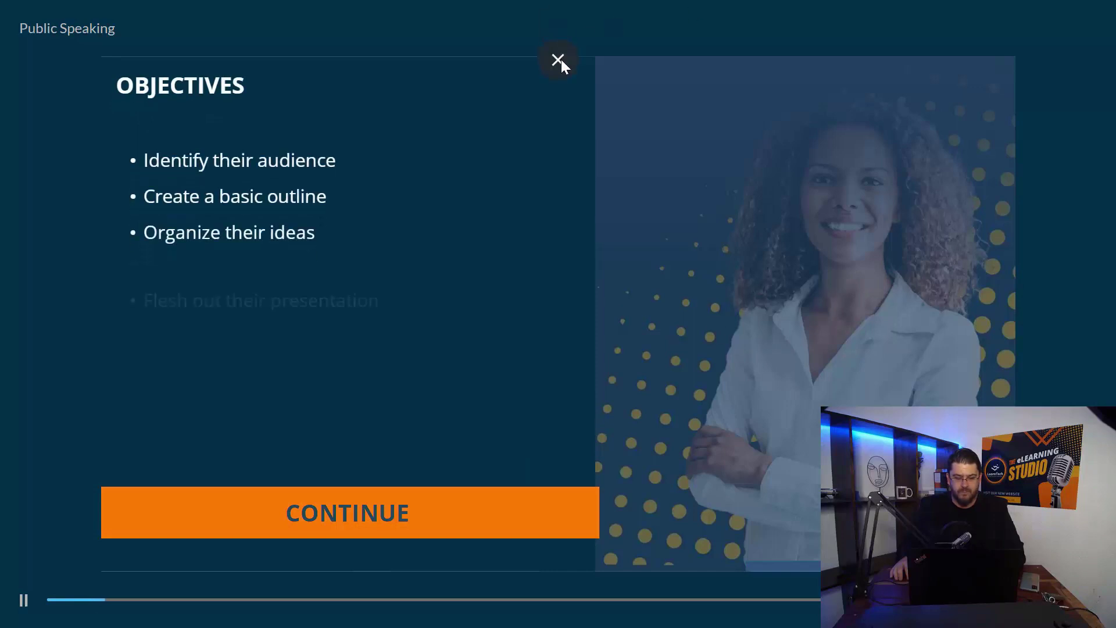
pyautogui.click(561, 60)
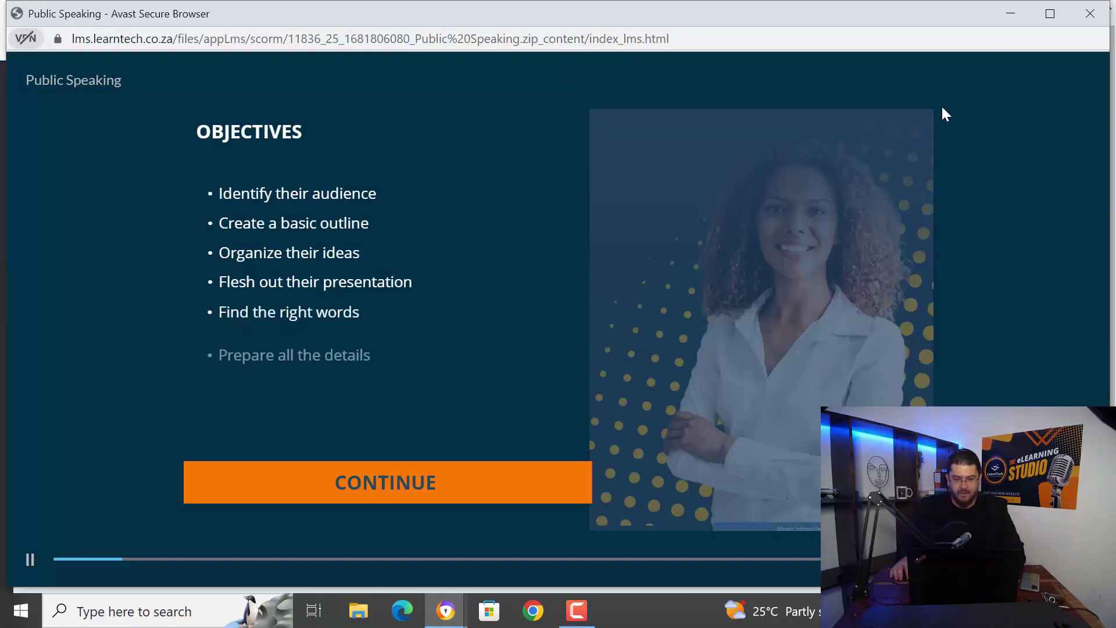
pyautogui.click(1091, 14)
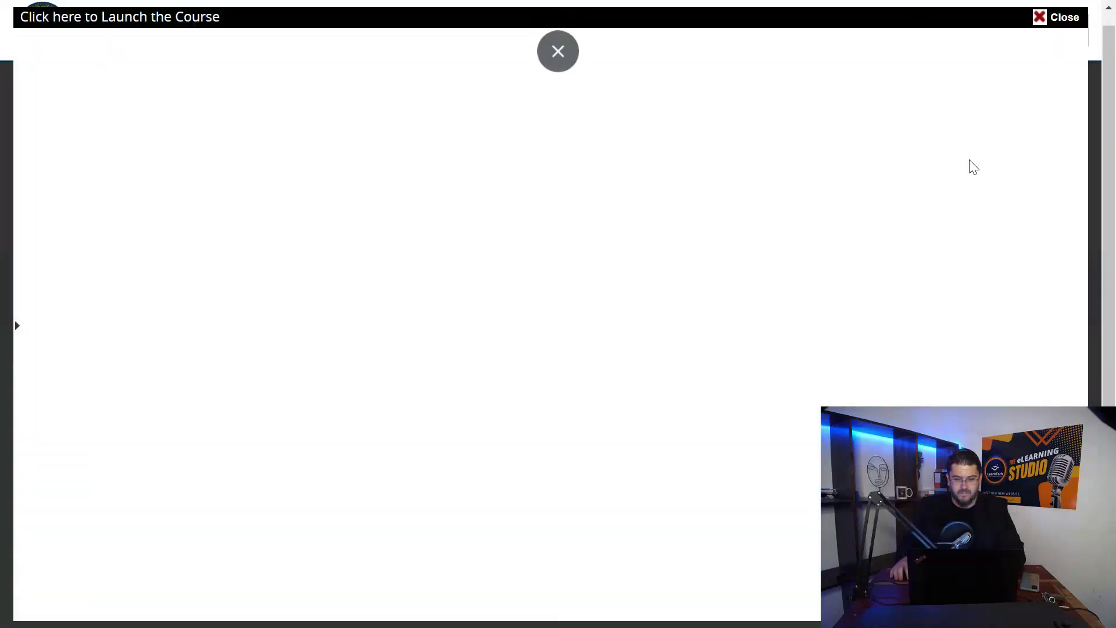
# Close the Public Speaking launch window and return to the My Courses list
pyautogui.click(1059, 16)
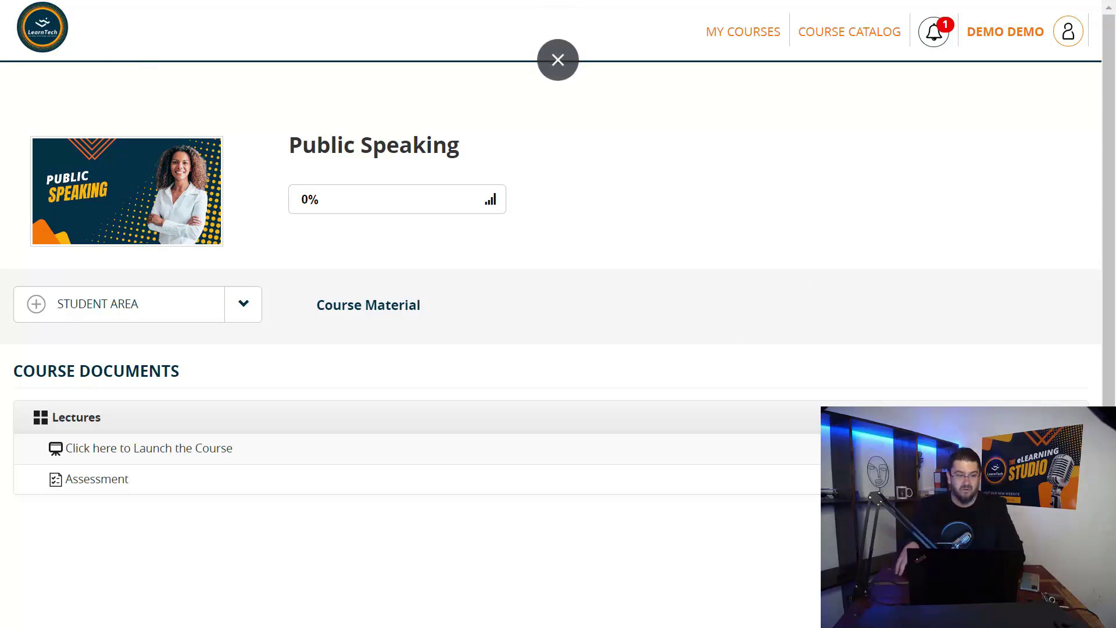
pyautogui.click(52, 28)
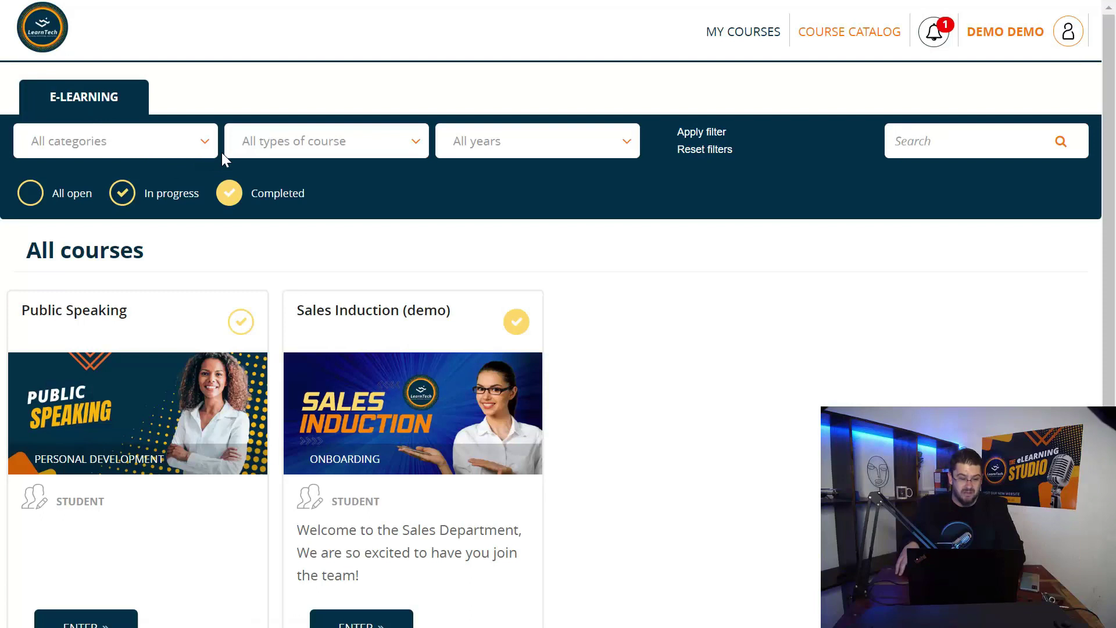
# Filter courses by In progress then Completed, try Onboarding then All categories, and open the account panel
pyautogui.click(177, 195)
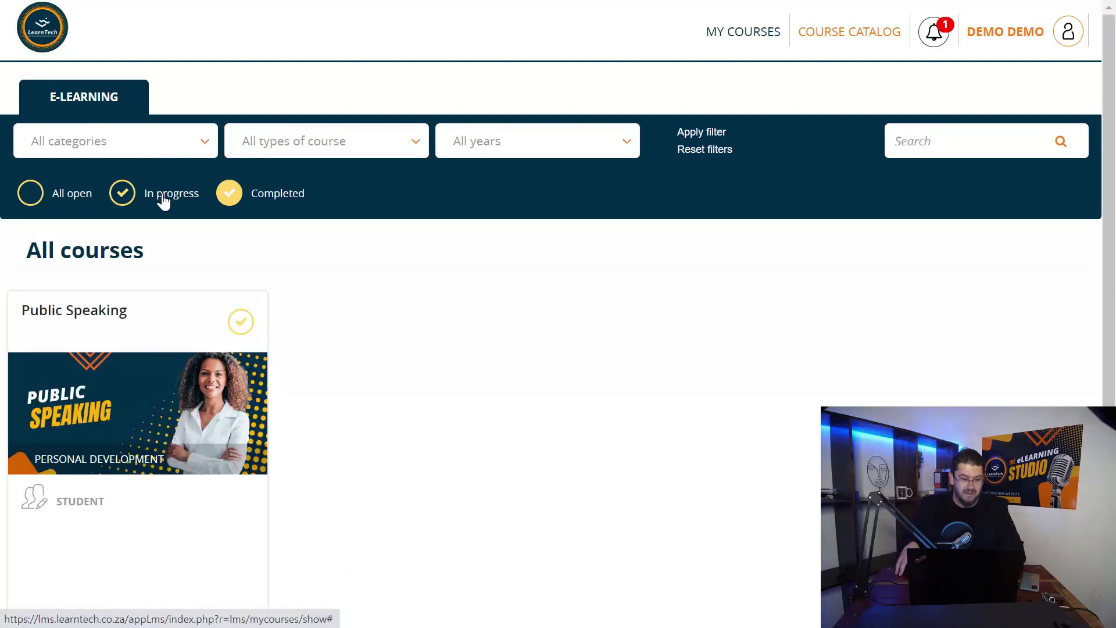
pyautogui.click(282, 195)
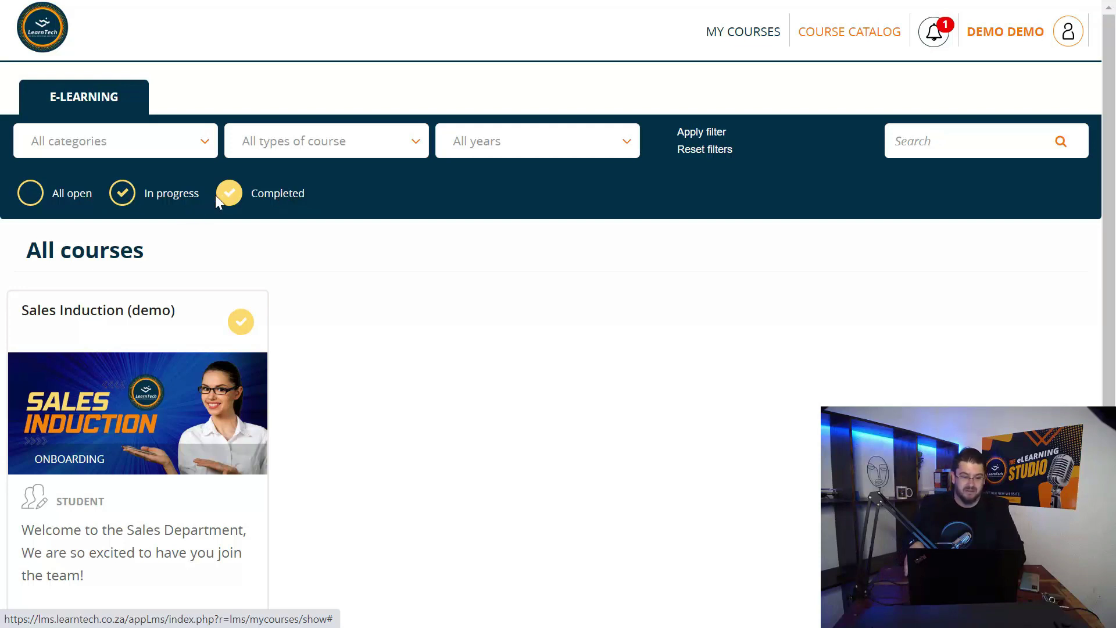
pyautogui.click(171, 155)
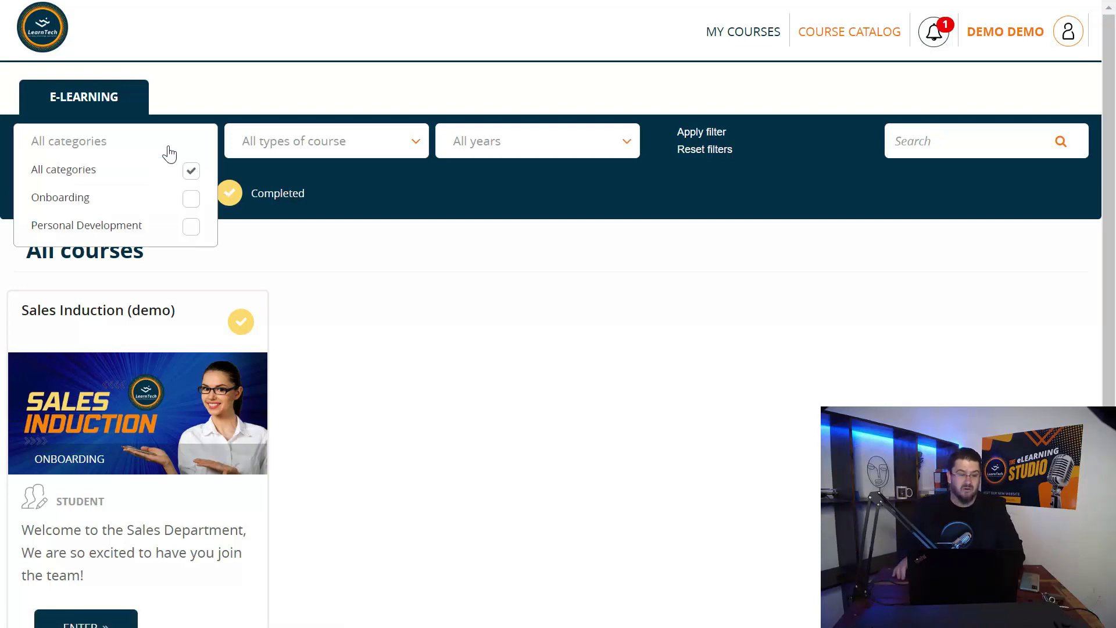
pyautogui.click(190, 200)
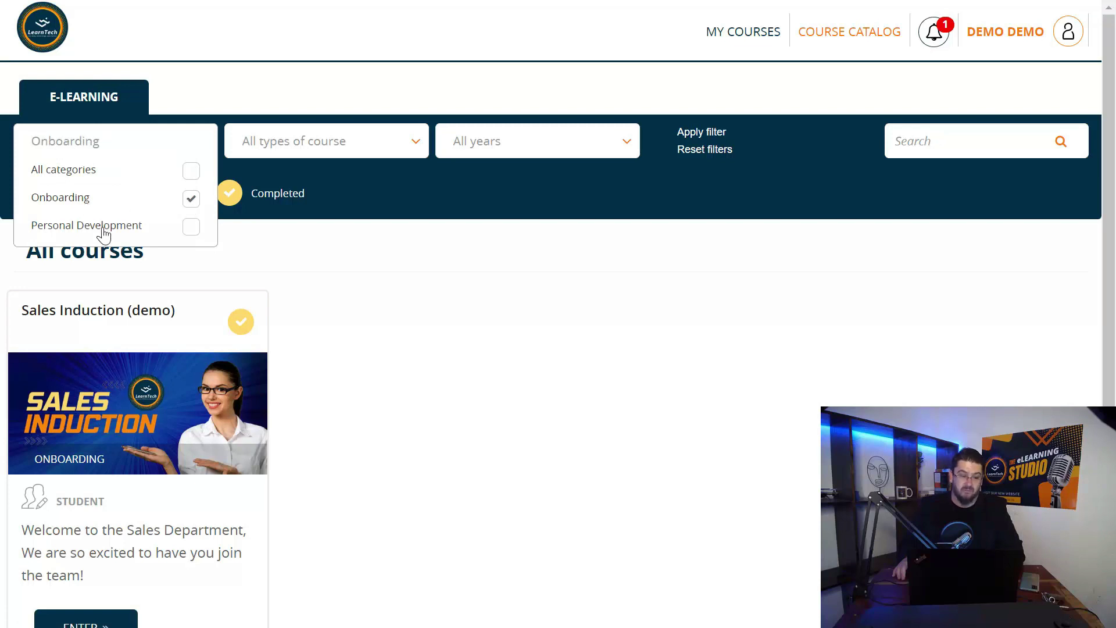
pyautogui.click(192, 171)
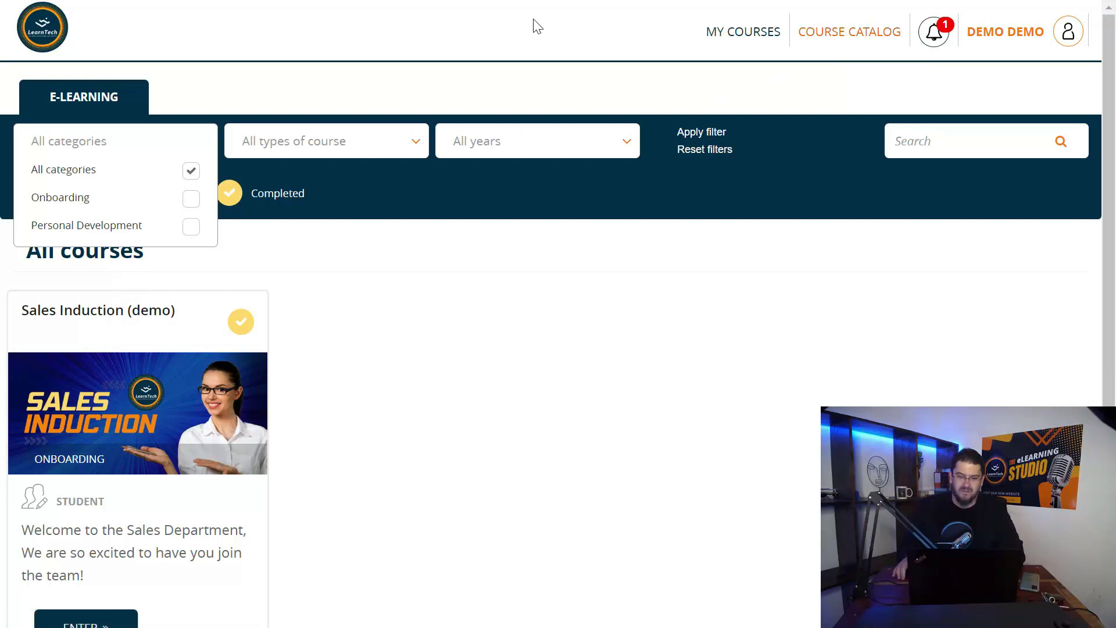
pyautogui.click(541, 33)
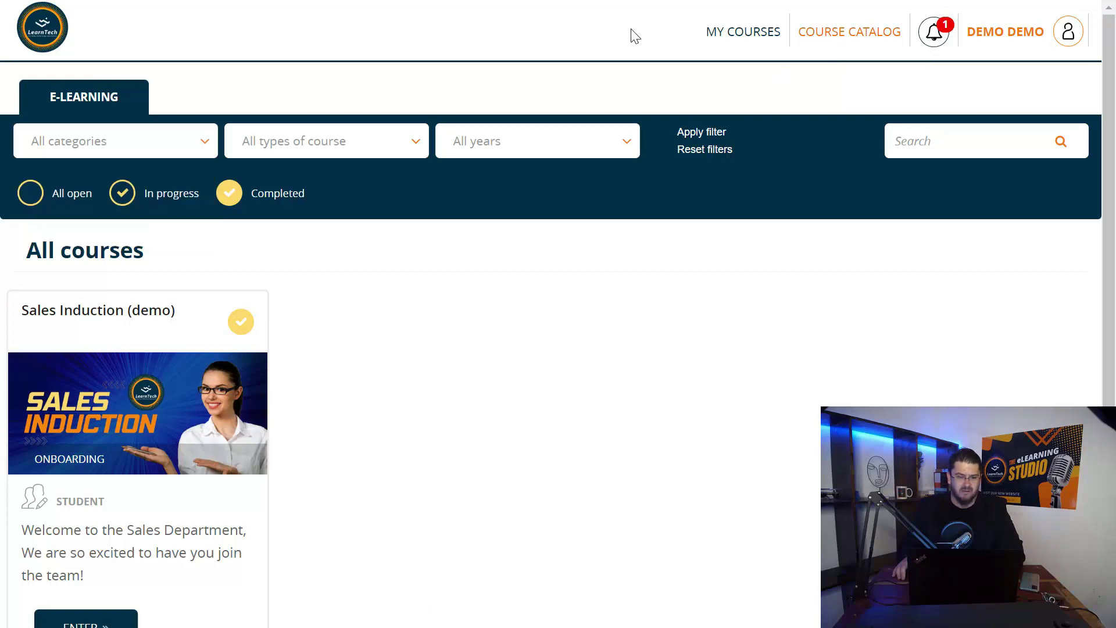
pyautogui.click(996, 34)
# Log out of the demo learner account to the login page
pyautogui.click(1065, 81)
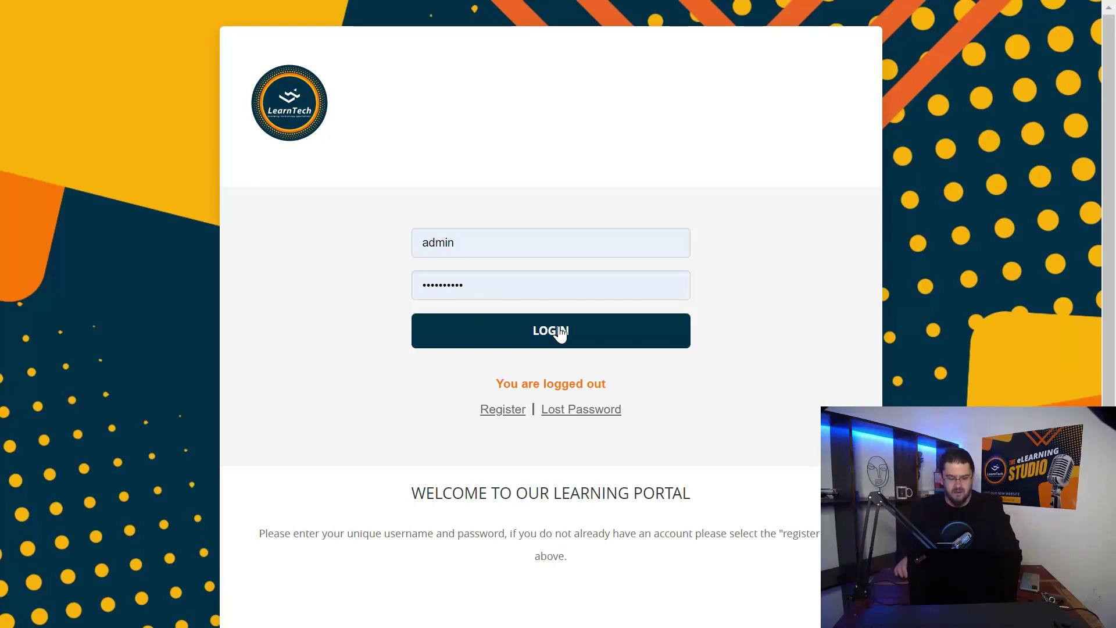
# Sign in as administrator and apply the All categories filter to list every course
pyautogui.click(560, 334)
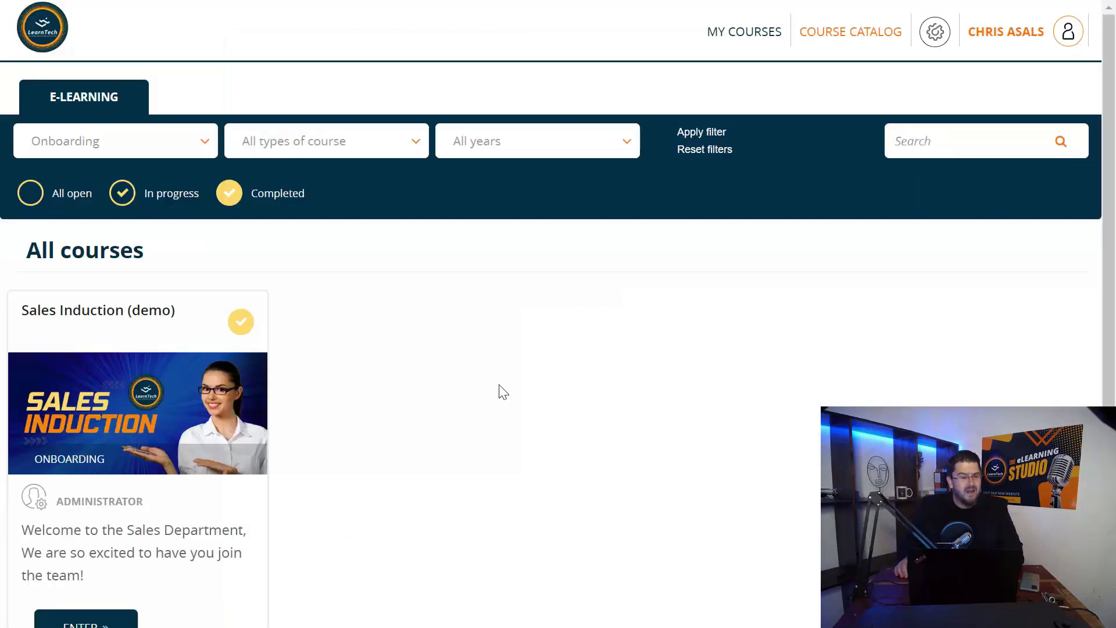
pyautogui.click(151, 153)
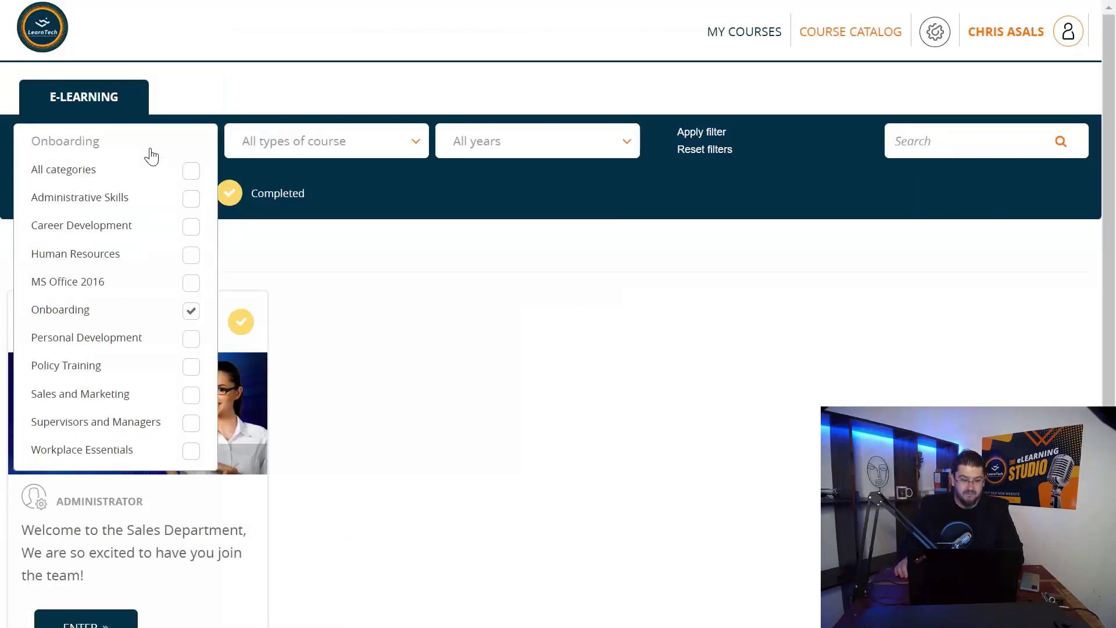
pyautogui.click(190, 171)
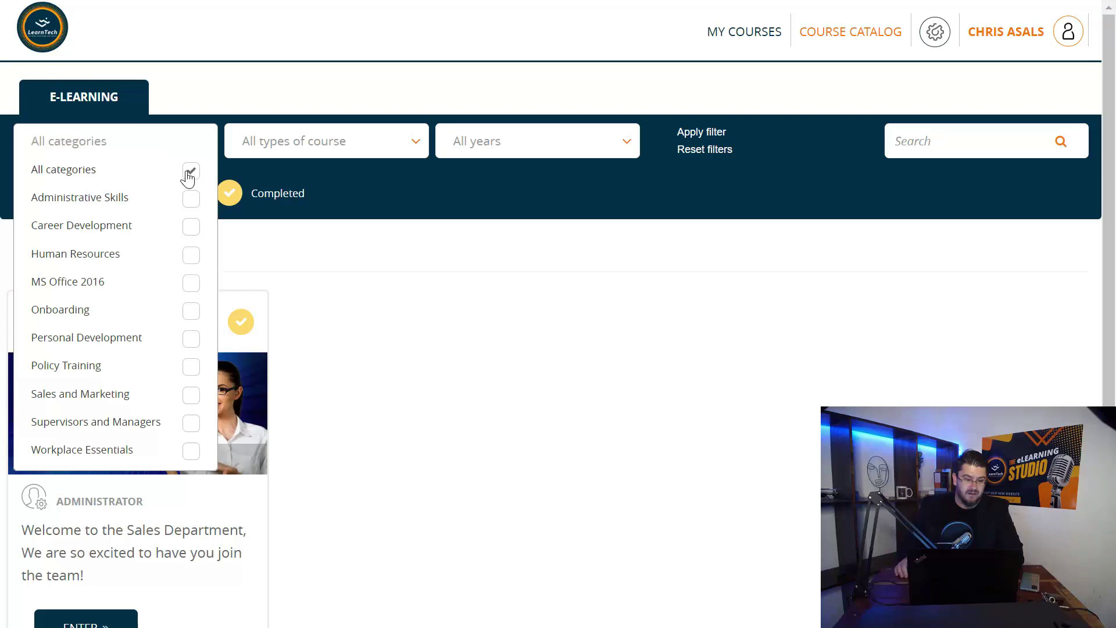
pyautogui.click(682, 135)
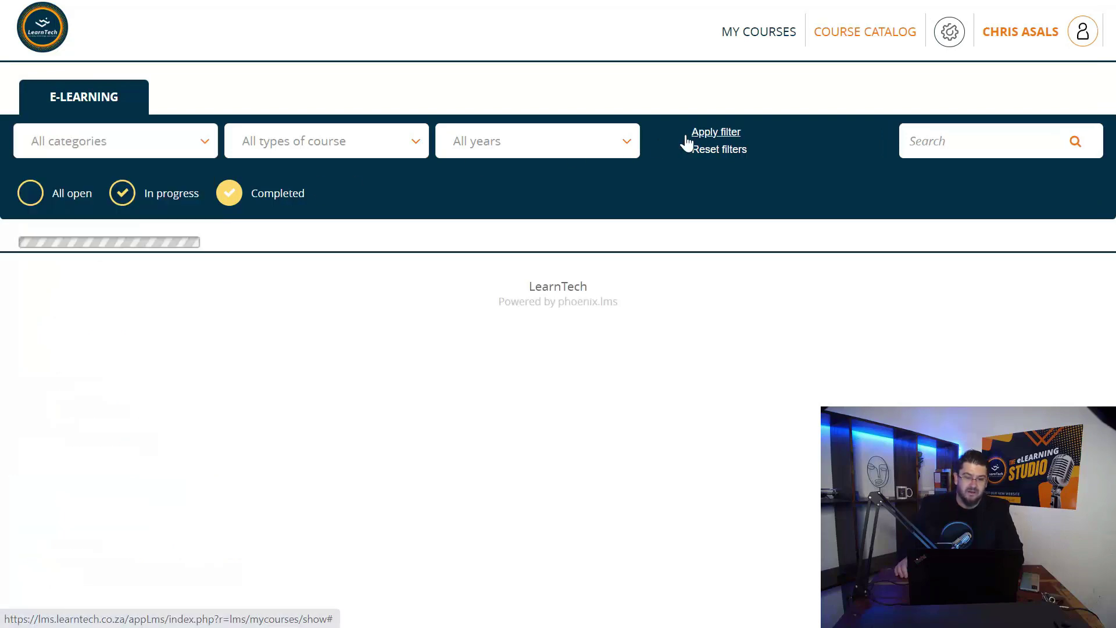
pyautogui.scroll(-15, 347, 311)
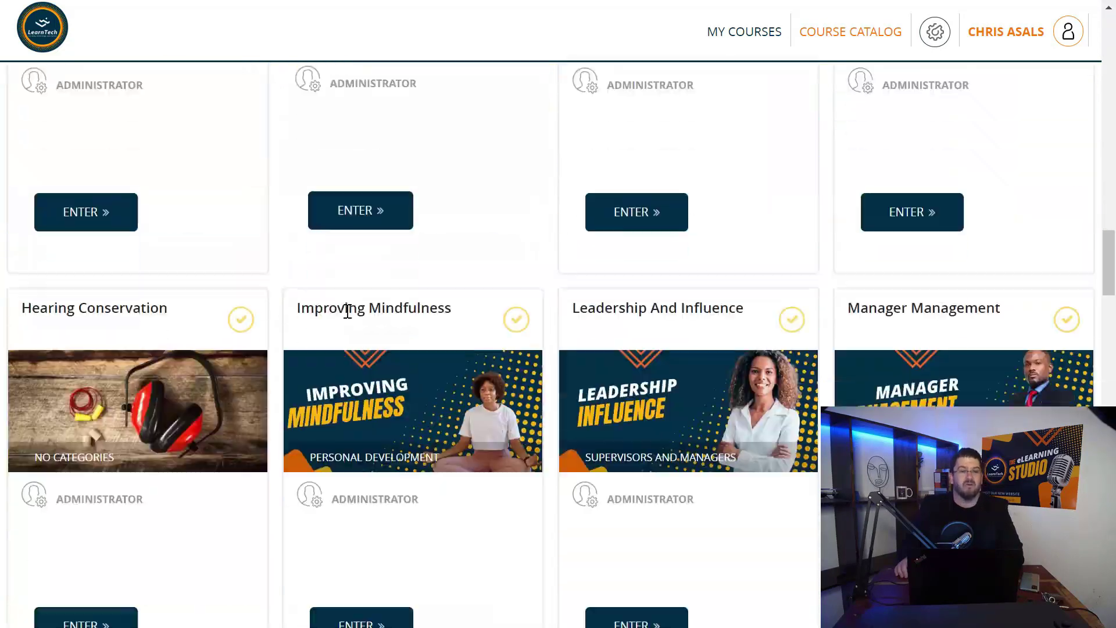
pyautogui.scroll(-7, 347, 311)
pyautogui.scroll(20, 348, 311)
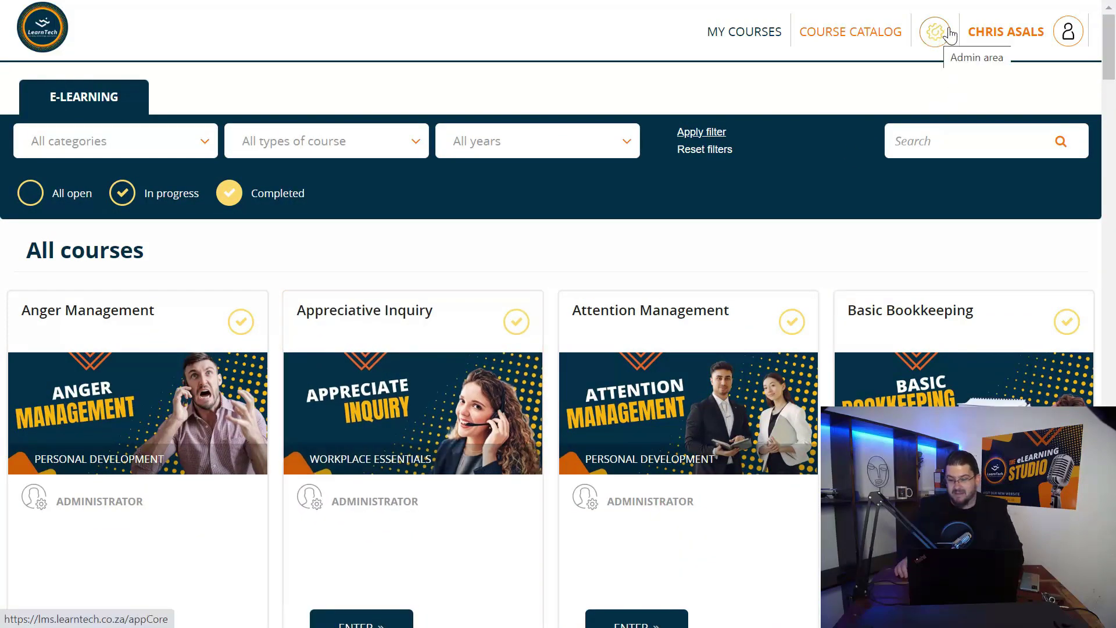
# Search the course list for 'induction' and open the Sales Induction (demo) course
pyautogui.click(930, 137)
pyautogui.write('induction')
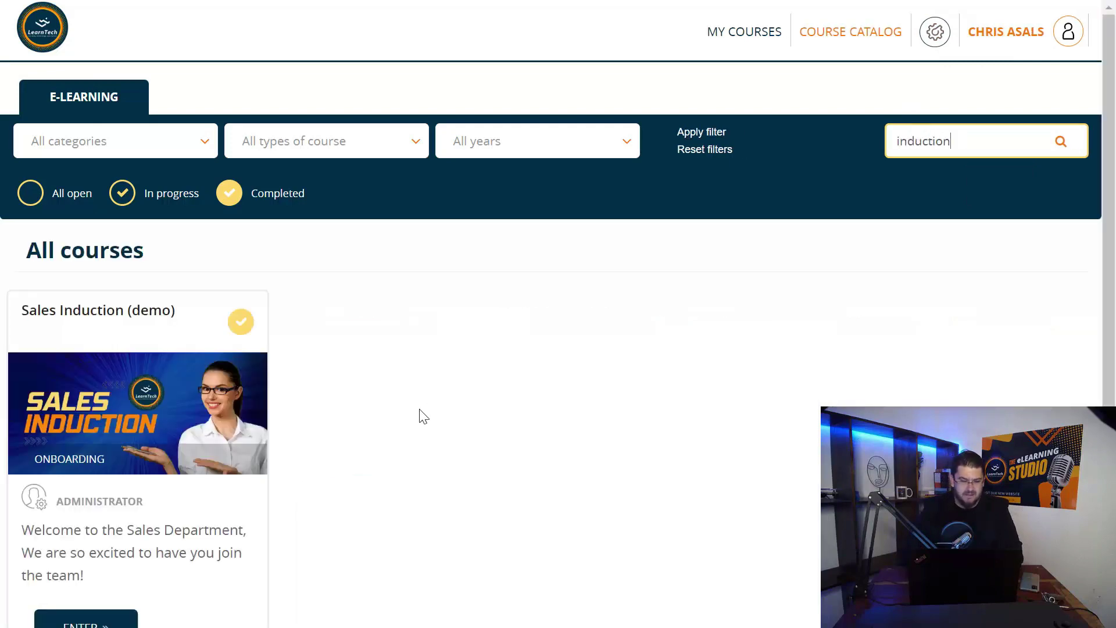
pyautogui.scroll(-3, 152, 456)
pyautogui.click(119, 497)
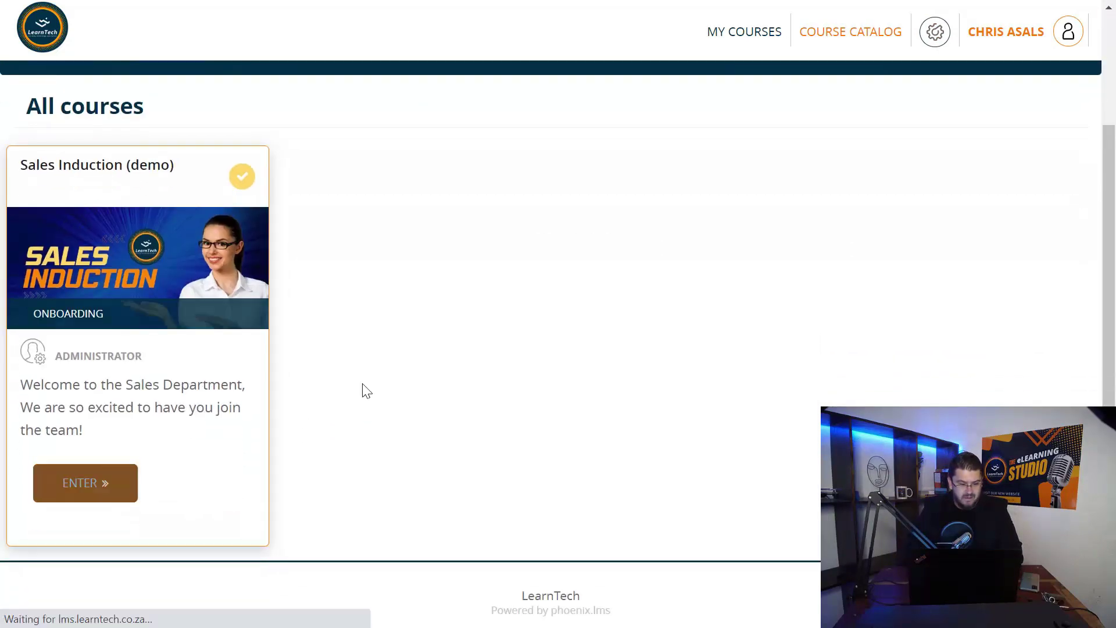
# Visit the course's Coffee Shop forum
pyautogui.scroll(-1, 362, 384)
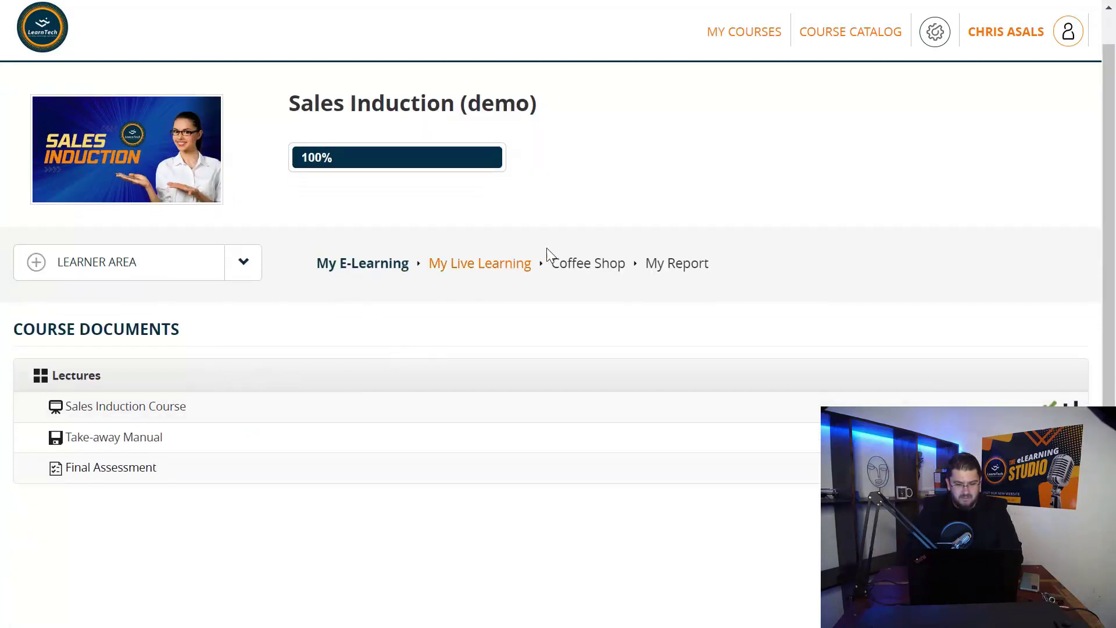
pyautogui.click(581, 264)
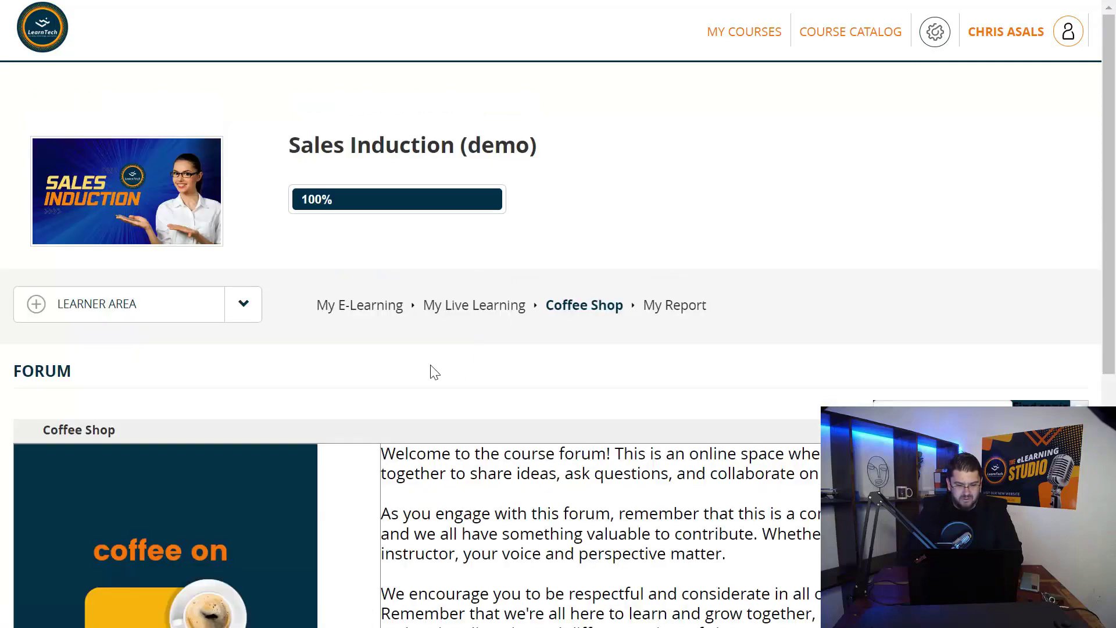
pyautogui.scroll(-5, 358, 354)
pyautogui.scroll(-2, 358, 354)
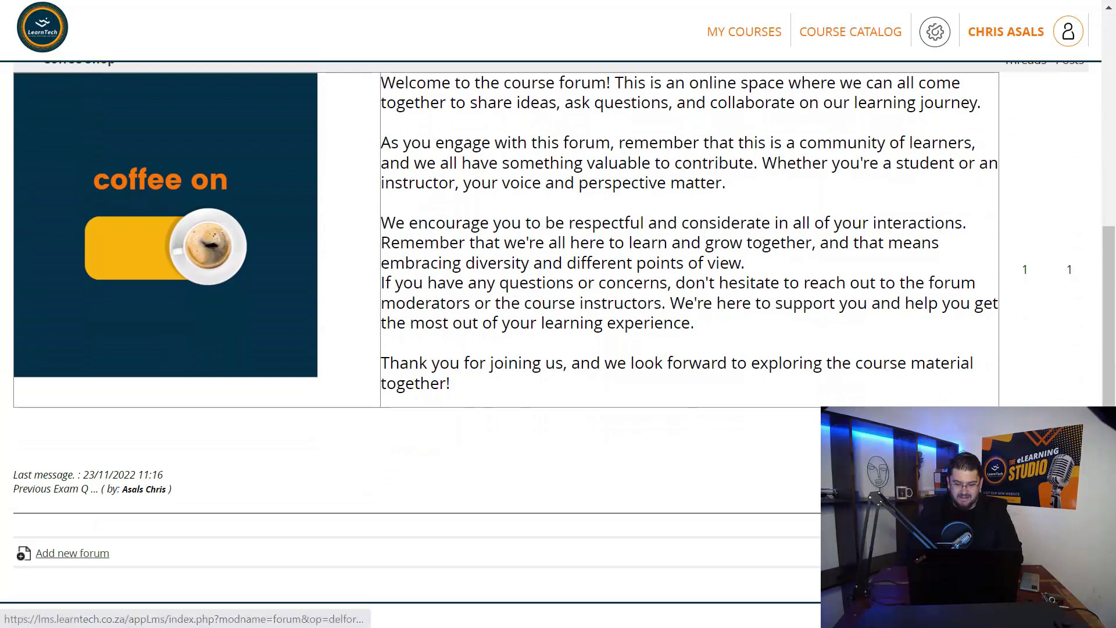
# Go to the My Live Learning video conference page and bring up the course area selector
pyautogui.click(102, 556)
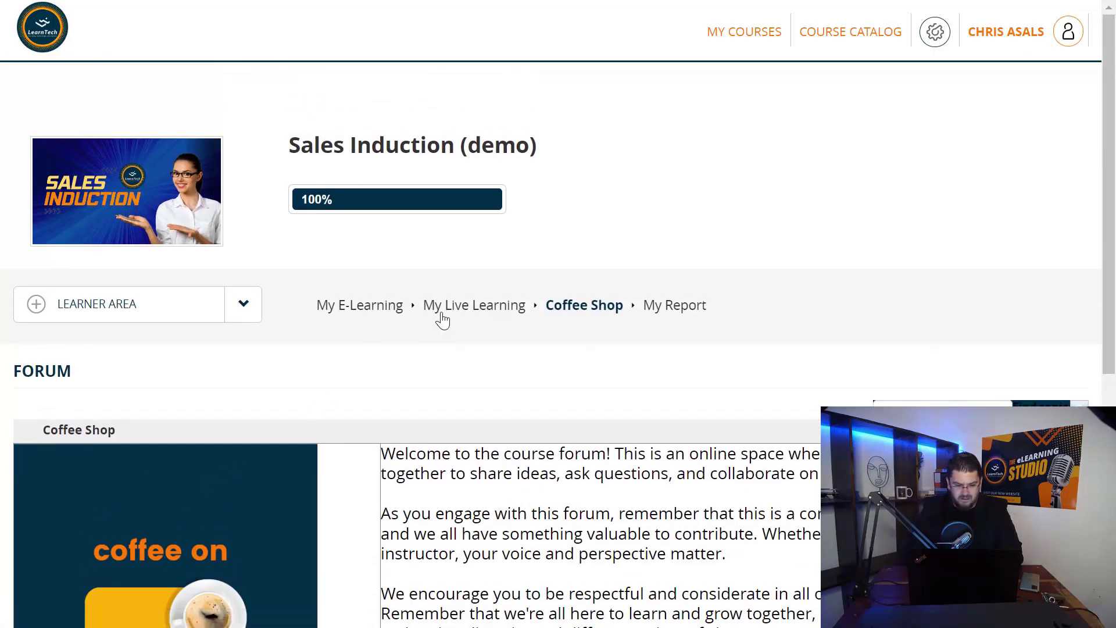
pyautogui.click(448, 310)
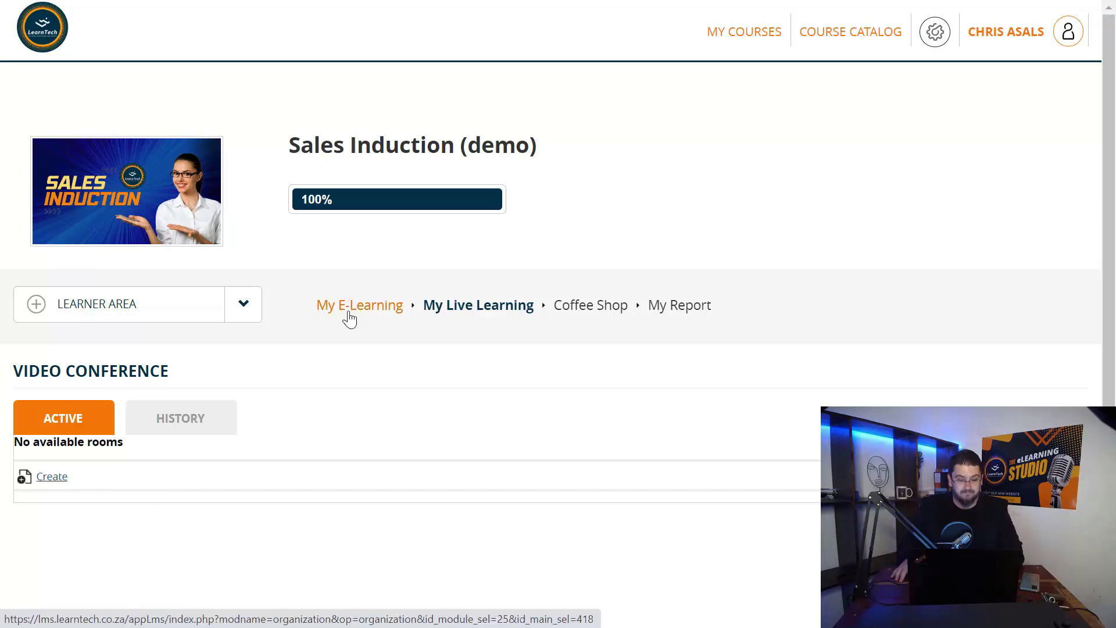
pyautogui.click(243, 308)
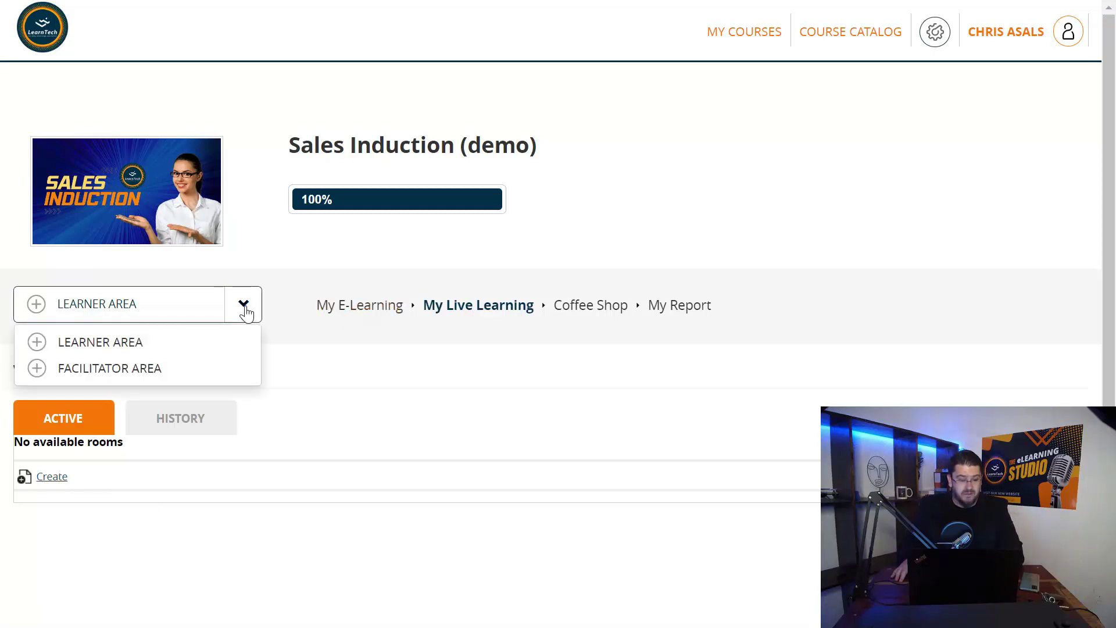
# Switch to FACILITATOR AREA and open the Learner Area menu listing My E-Learning, My Live Learning, Coffee Shop, My Report
pyautogui.click(105, 372)
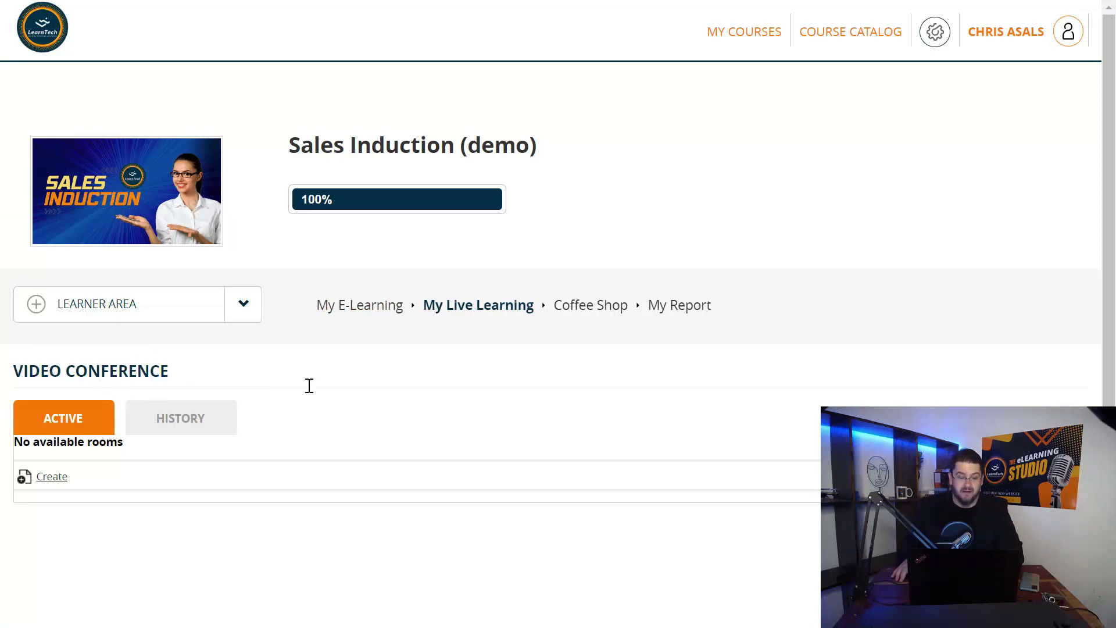
pyautogui.scroll(-3, 310, 386)
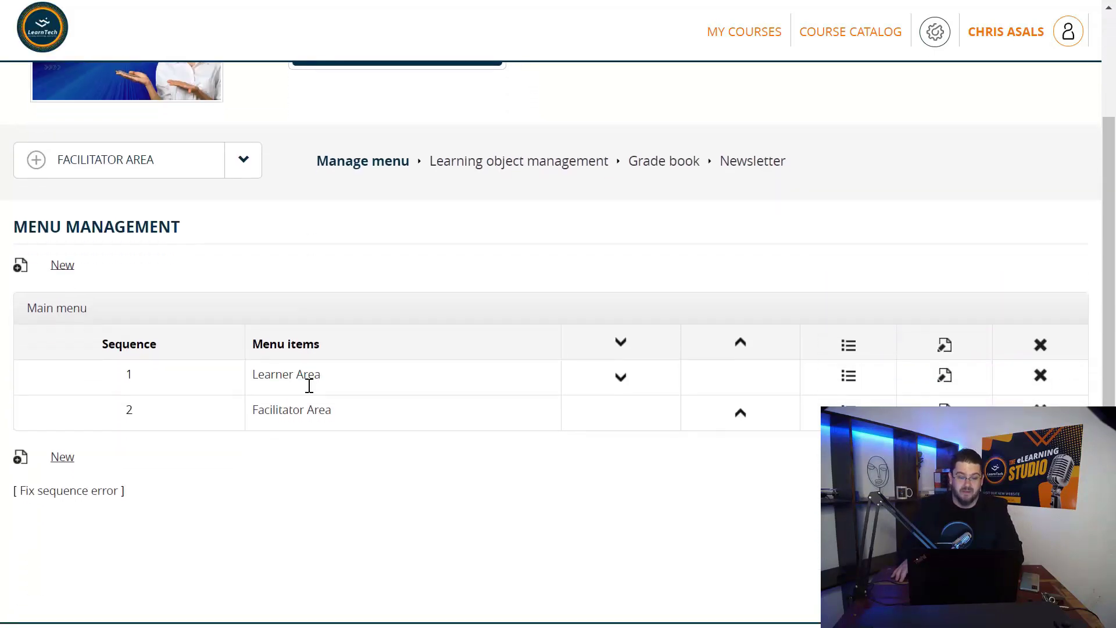
pyautogui.scroll(1, 309, 385)
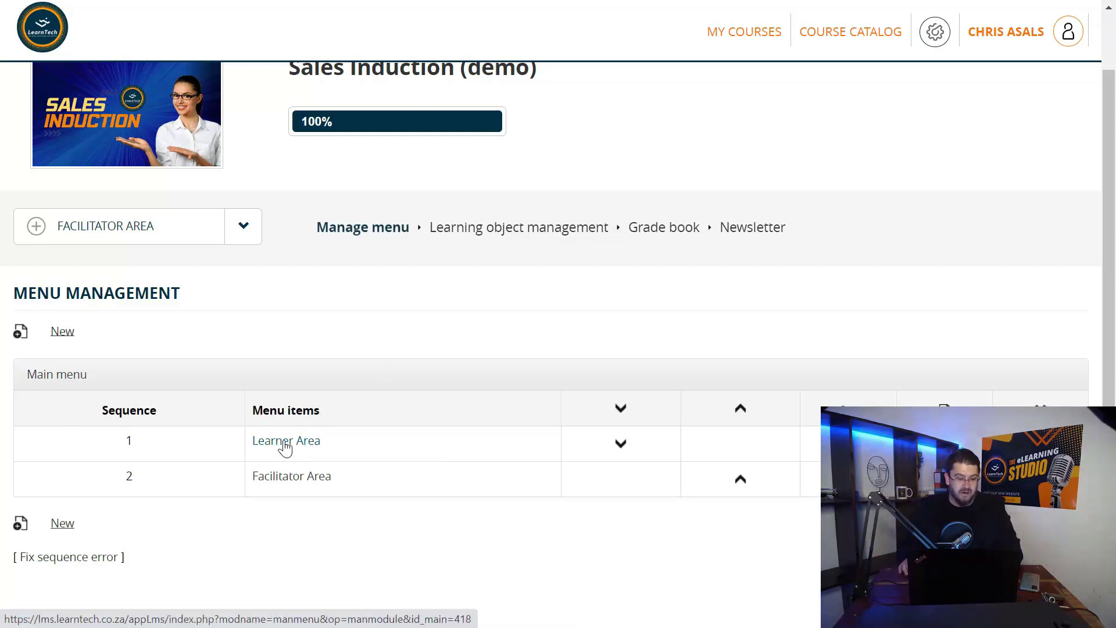
pyautogui.click(285, 442)
pyautogui.scroll(-4, 285, 447)
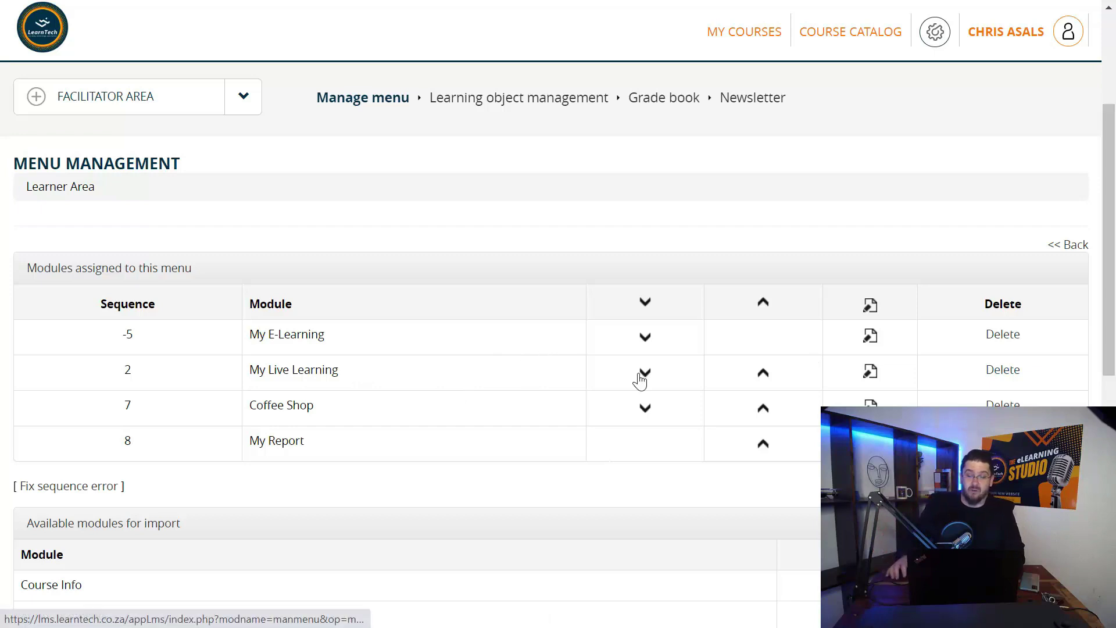
# Move My Live Learning up, then delete it from the Learner Area menu
pyautogui.click(765, 376)
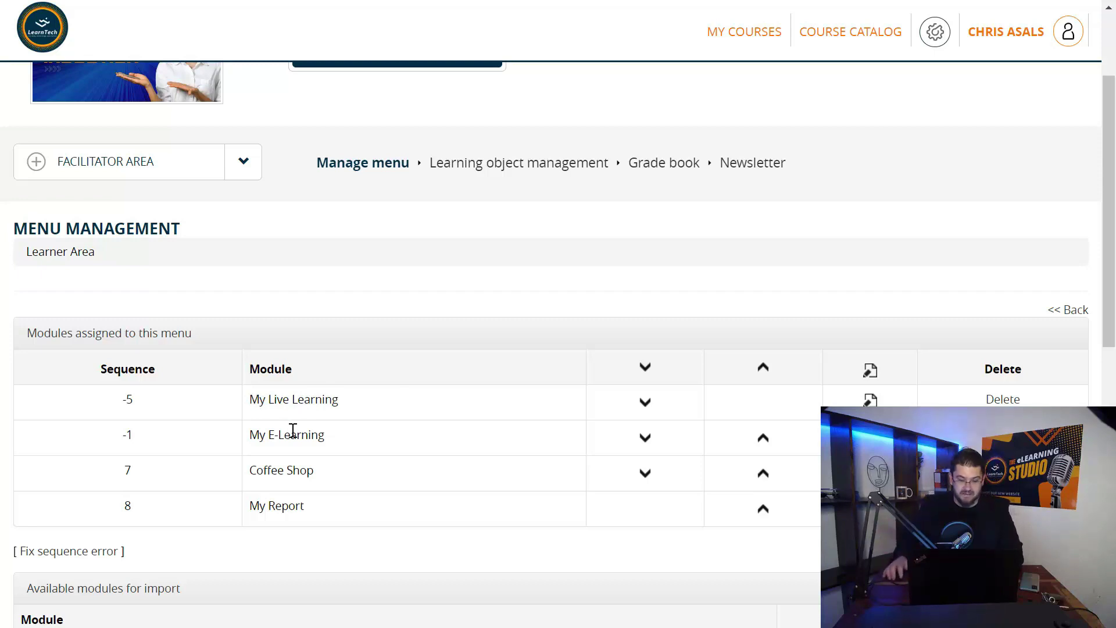
pyautogui.scroll(-1, 293, 430)
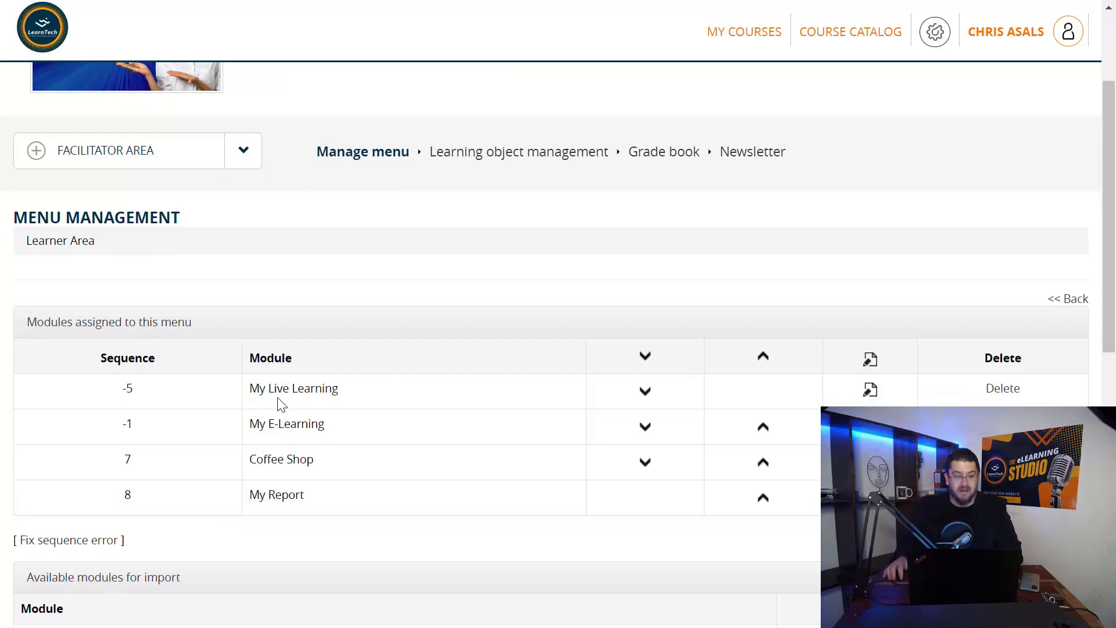
pyautogui.click(998, 393)
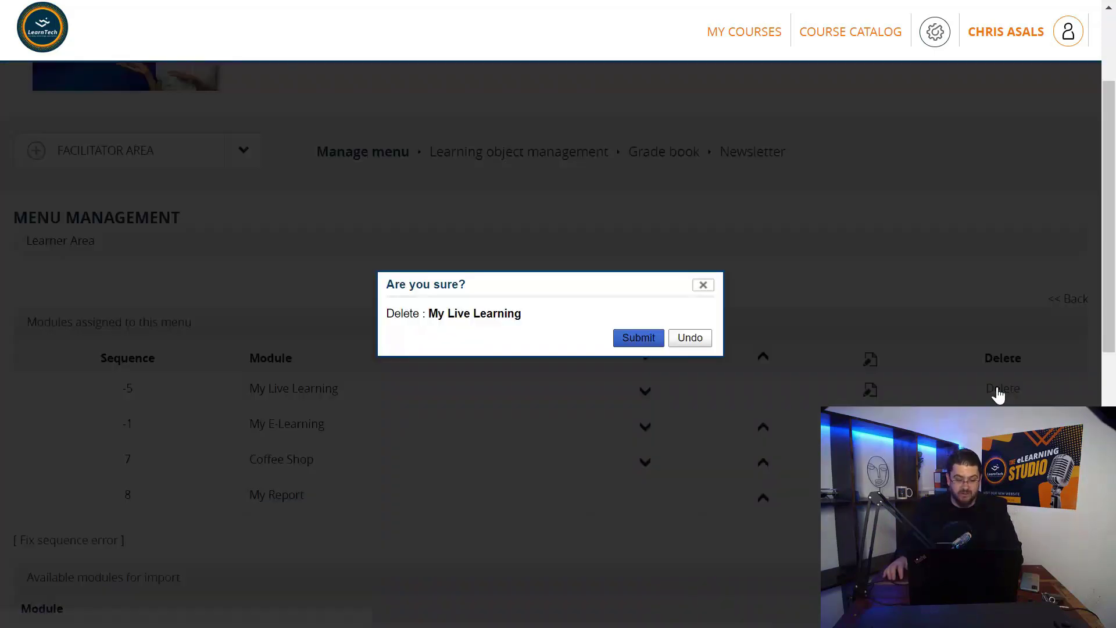
pyautogui.click(633, 340)
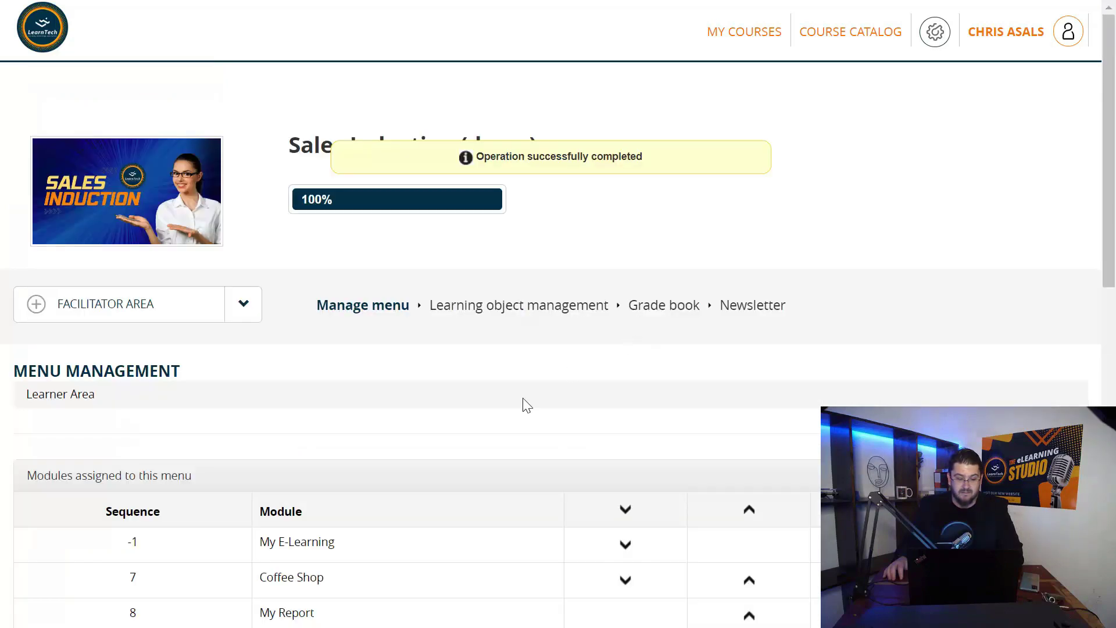
# Switch the course to the LEARNER AREA to check the updated menu
pyautogui.scroll(-2, 500, 443)
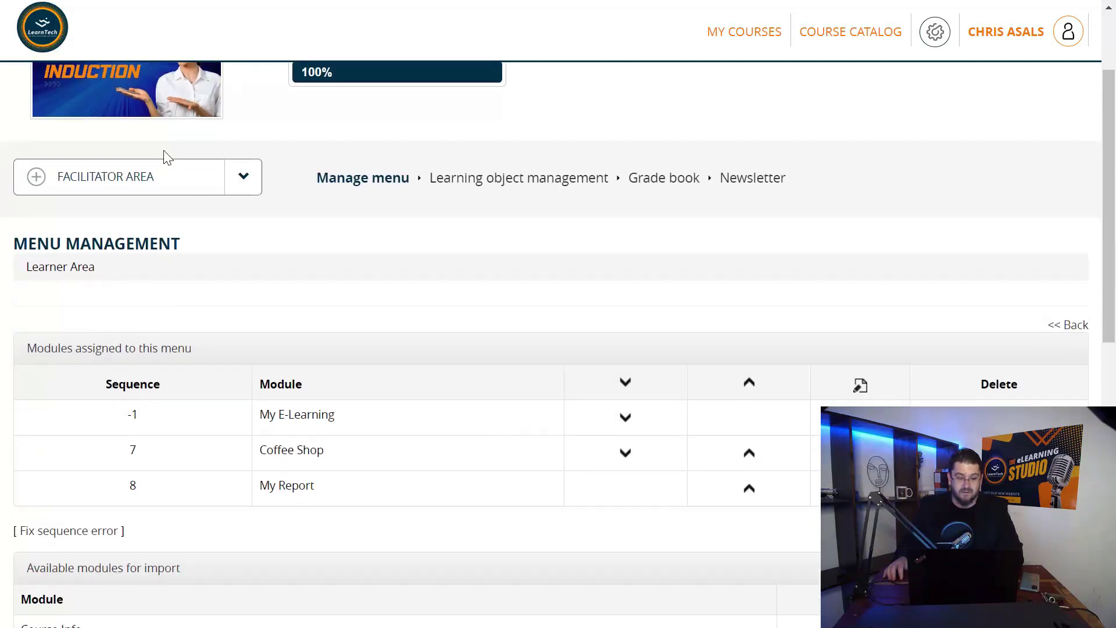
pyautogui.click(169, 180)
pyautogui.click(122, 215)
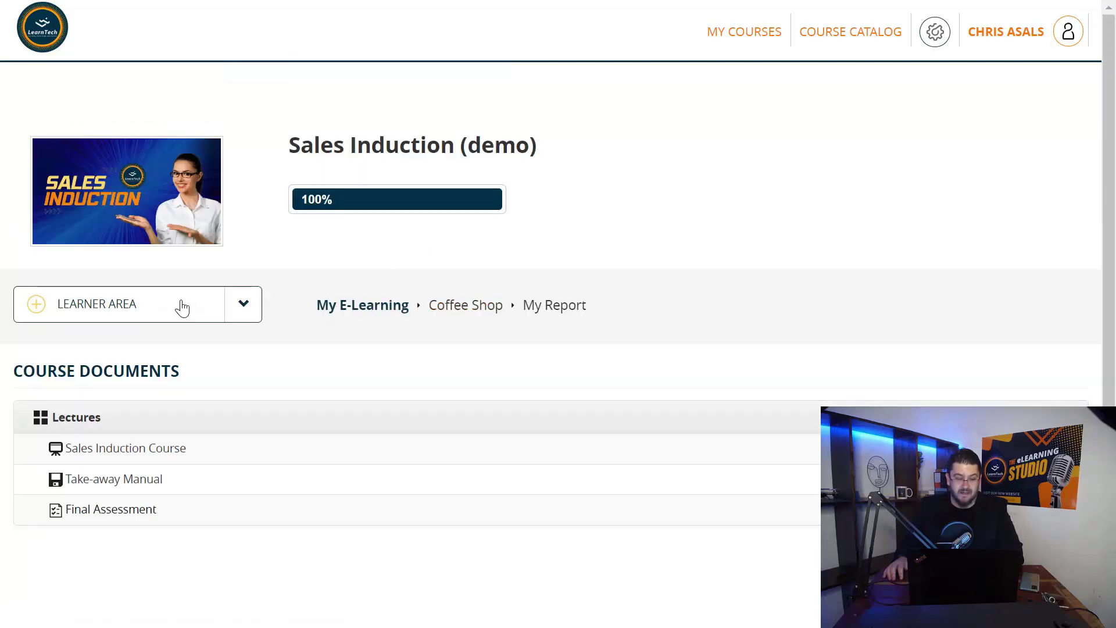
# Switch back to the facilitator area and open the Learner Area menu's assigned modules
pyautogui.click(178, 304)
pyautogui.click(137, 369)
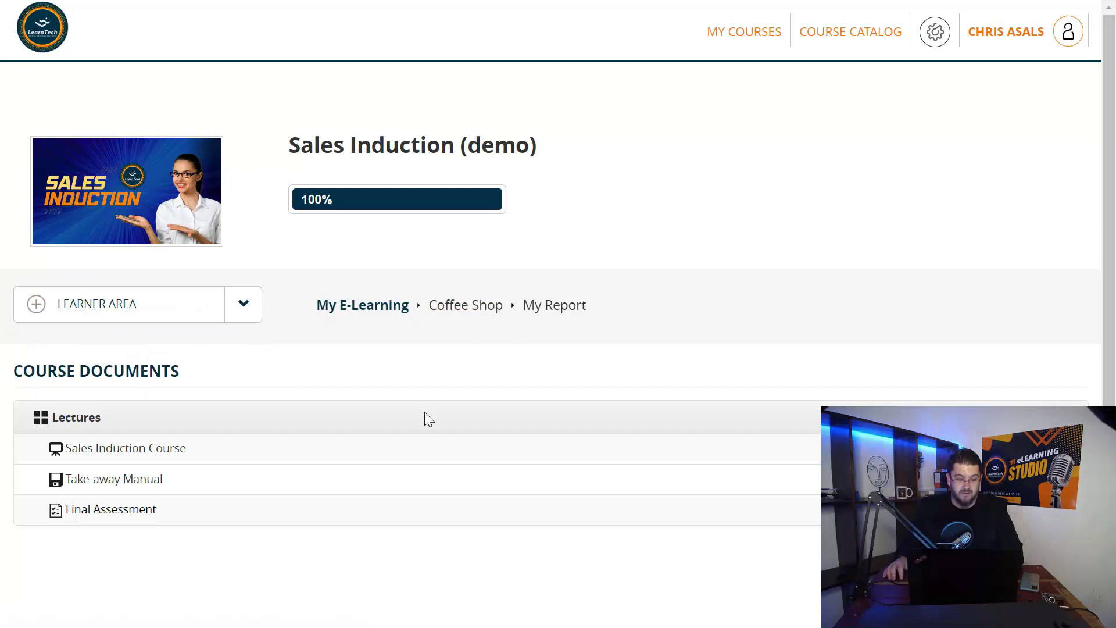
pyautogui.click(287, 520)
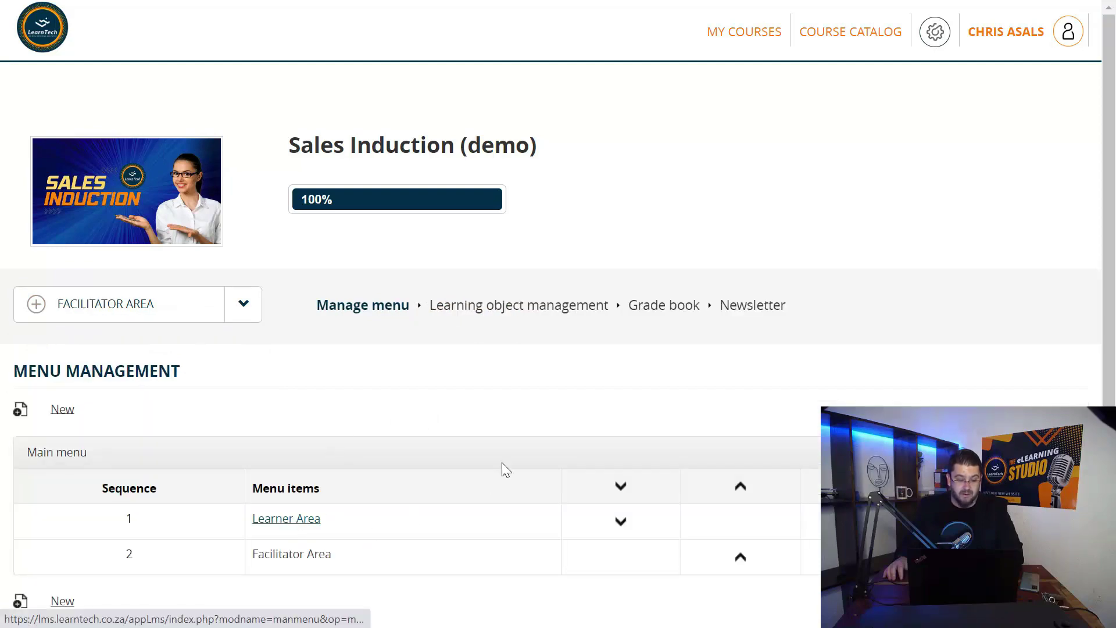
# Review the Available modules for import list below the assigned modules
pyautogui.scroll(-9, 501, 463)
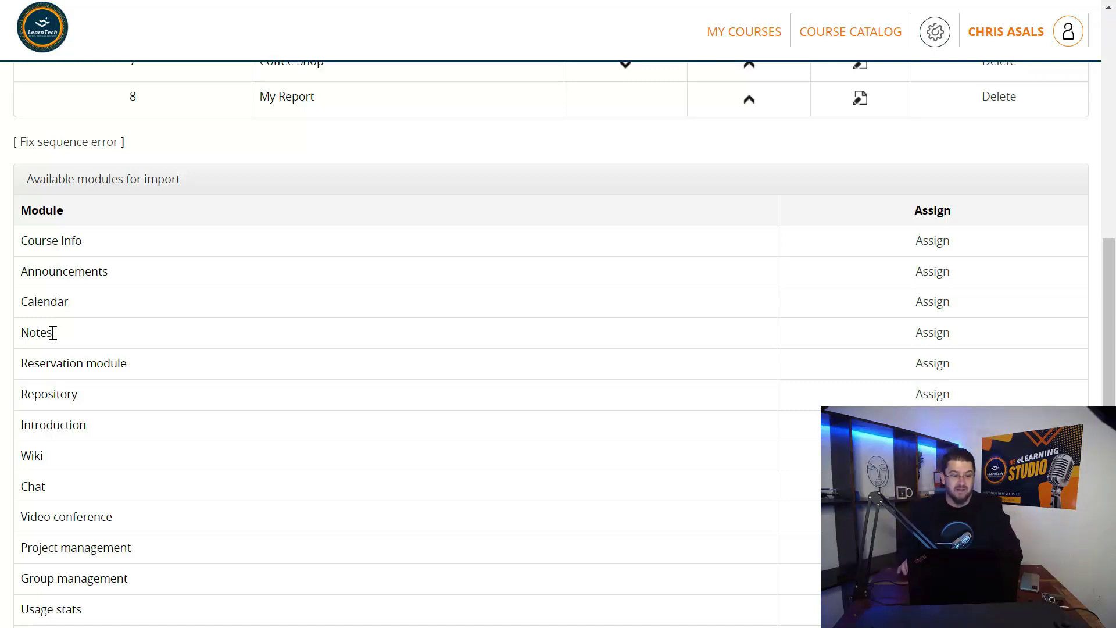
pyautogui.scroll(-1, 53, 333)
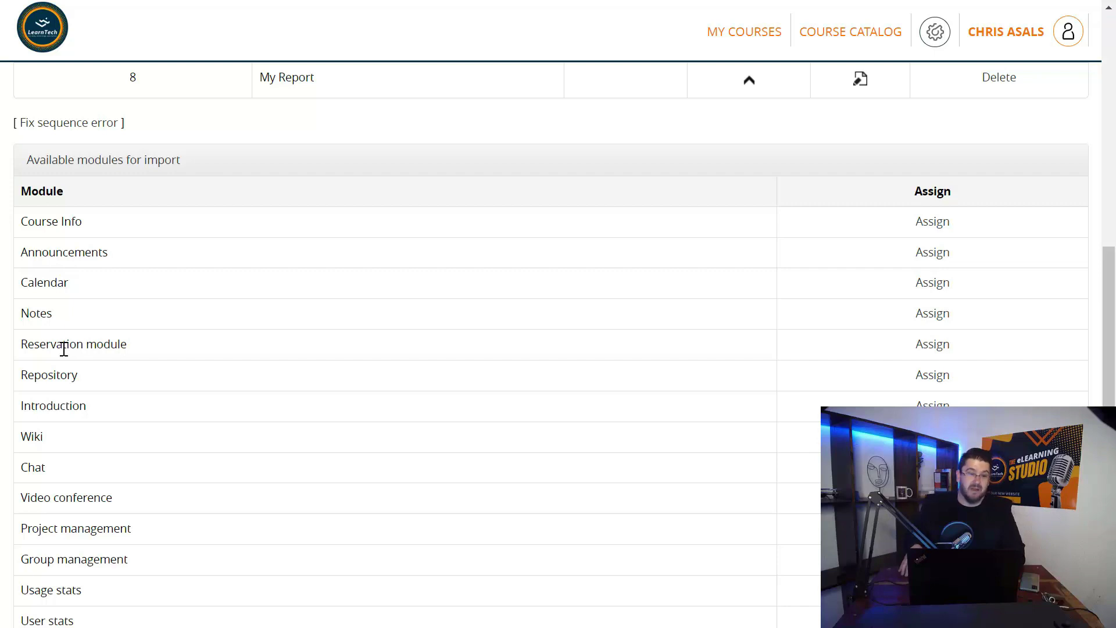
pyautogui.scroll(-1, 63, 349)
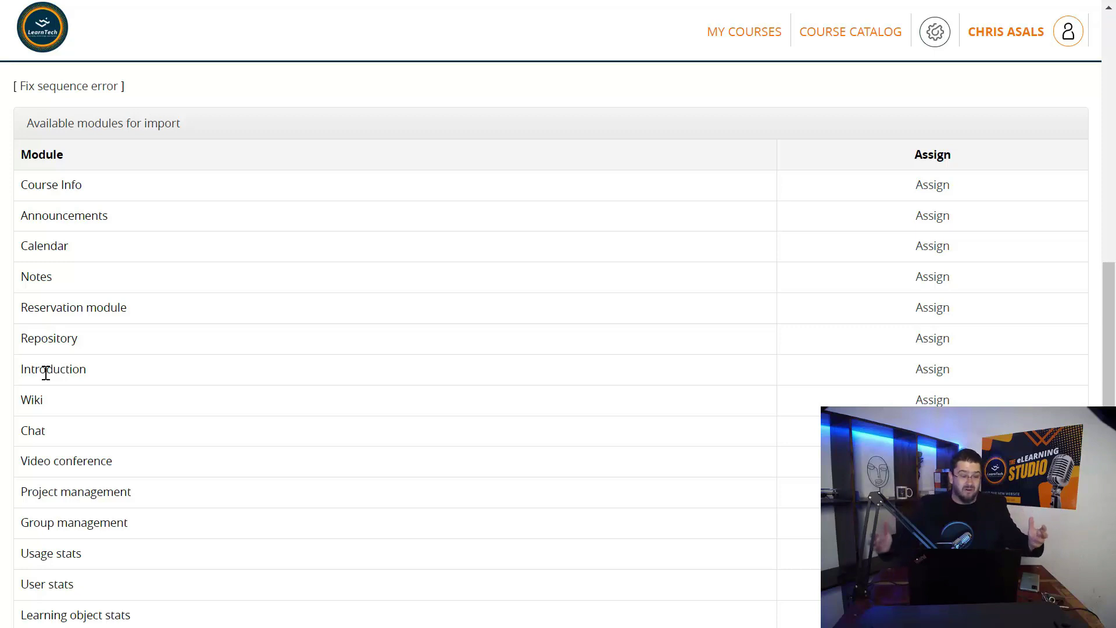
pyautogui.scroll(5, 46, 373)
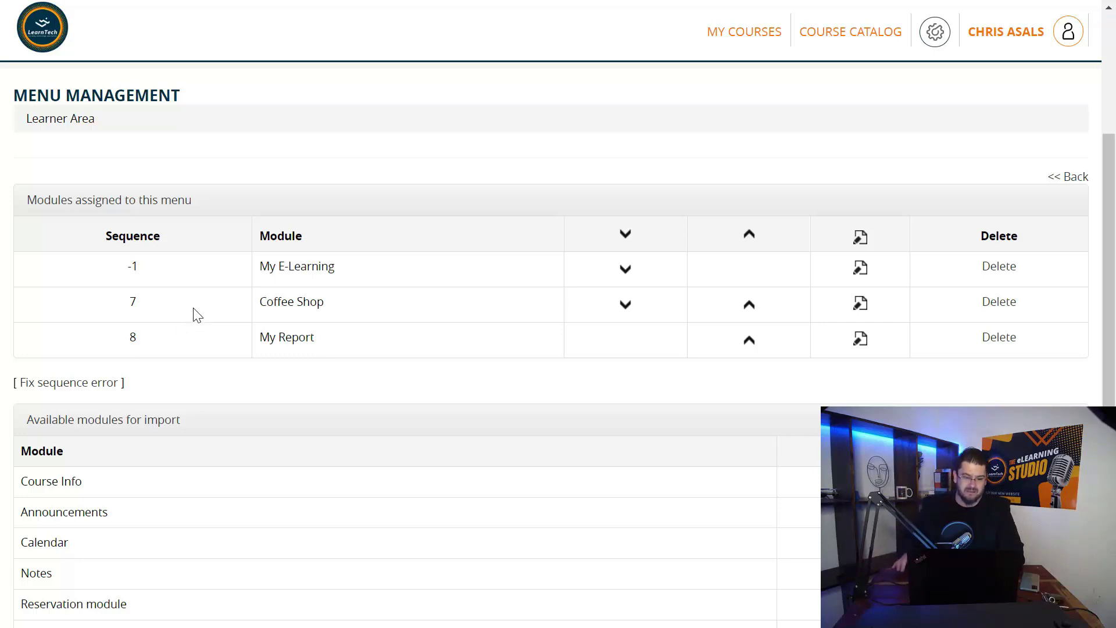
pyautogui.scroll(2, 194, 310)
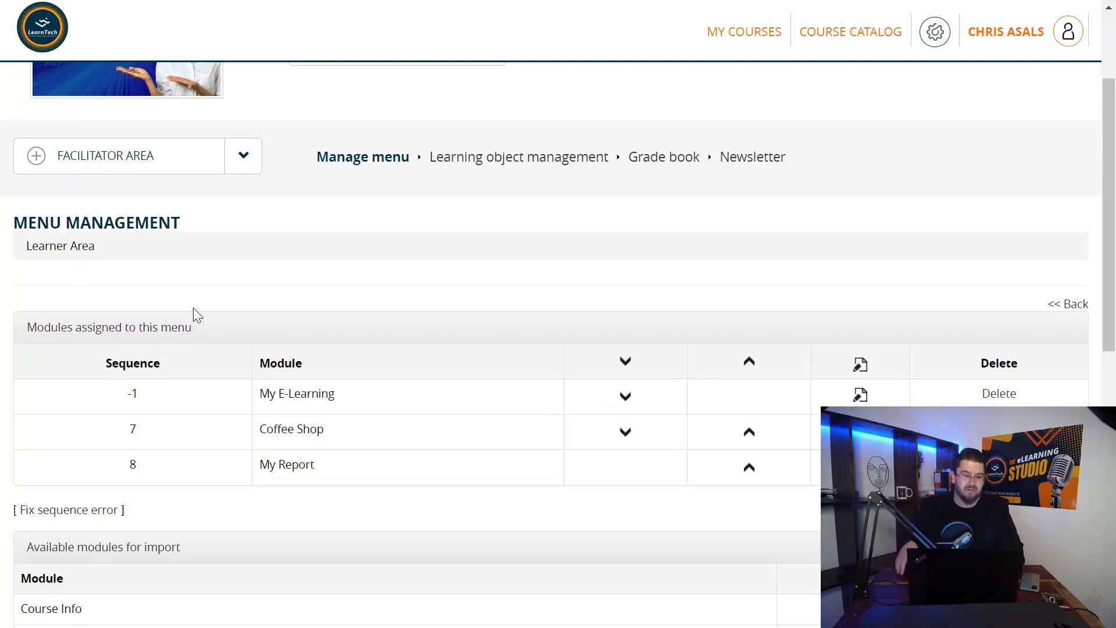
# From Learning object management, start a New Learning Object to list types from FAQ to Test 360
pyautogui.click(454, 169)
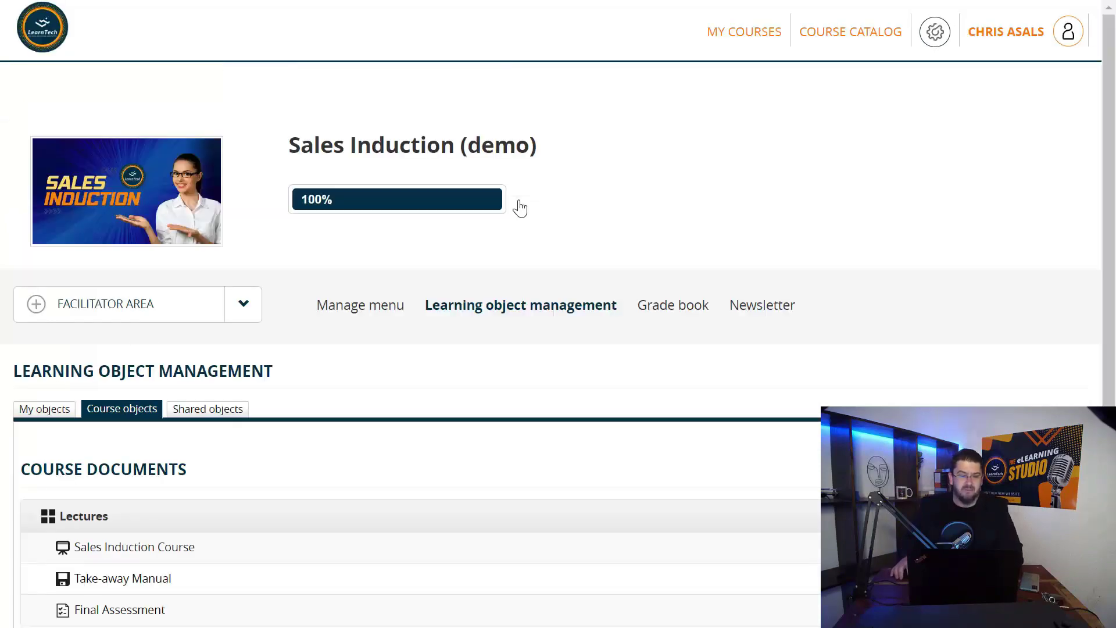
pyautogui.scroll(-3, 518, 207)
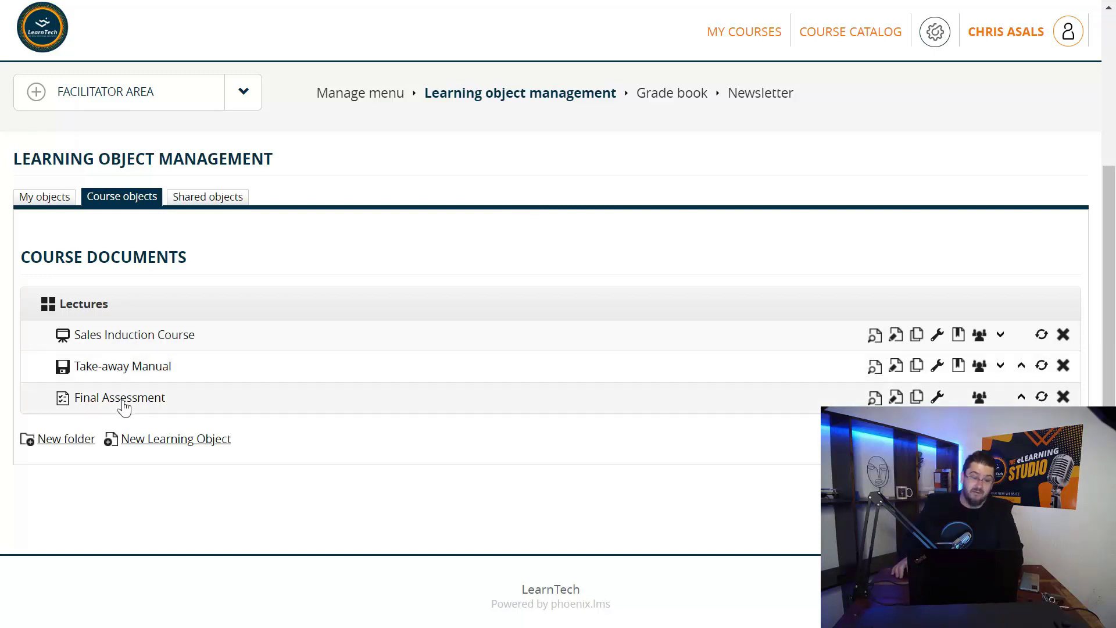
pyautogui.click(156, 439)
pyautogui.scroll(-4, 156, 448)
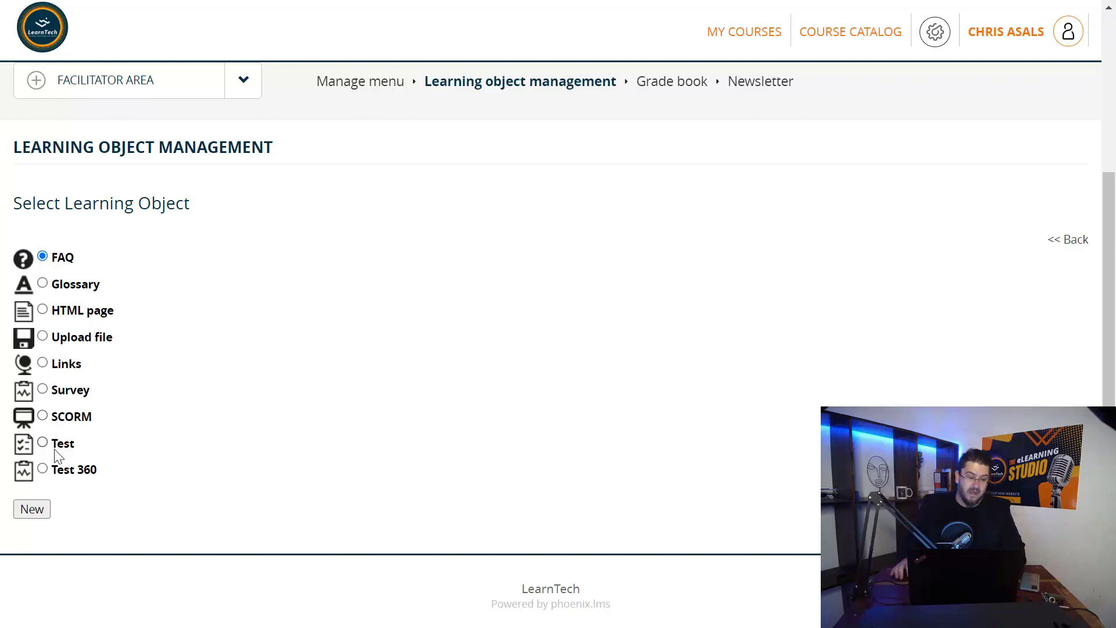
pyautogui.scroll(1, 55, 449)
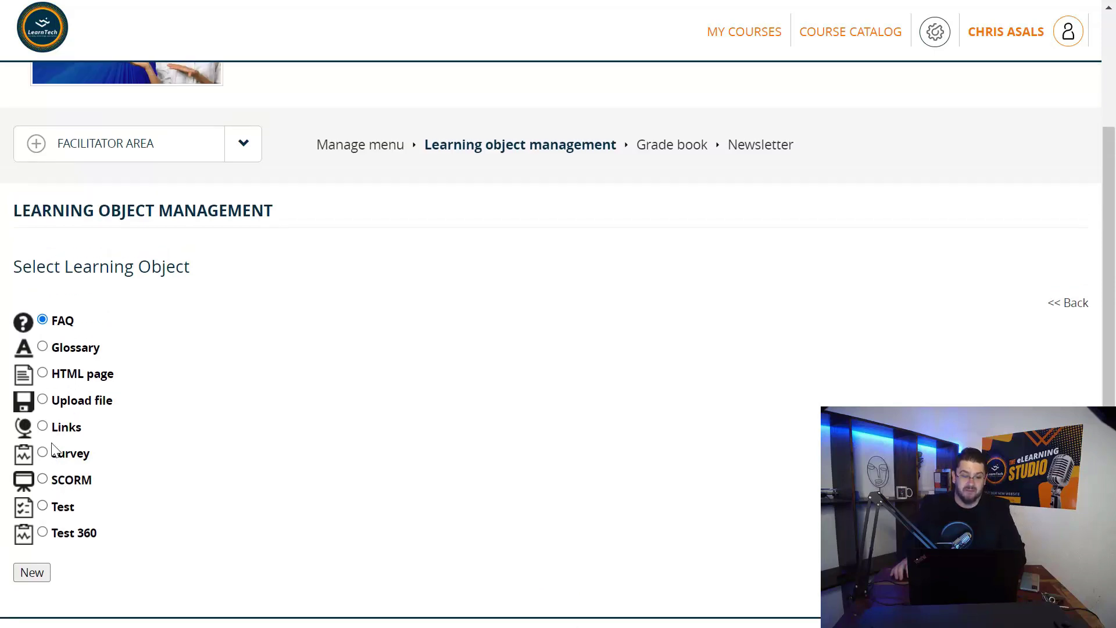
pyautogui.click(443, 154)
pyautogui.scroll(-3, 424, 325)
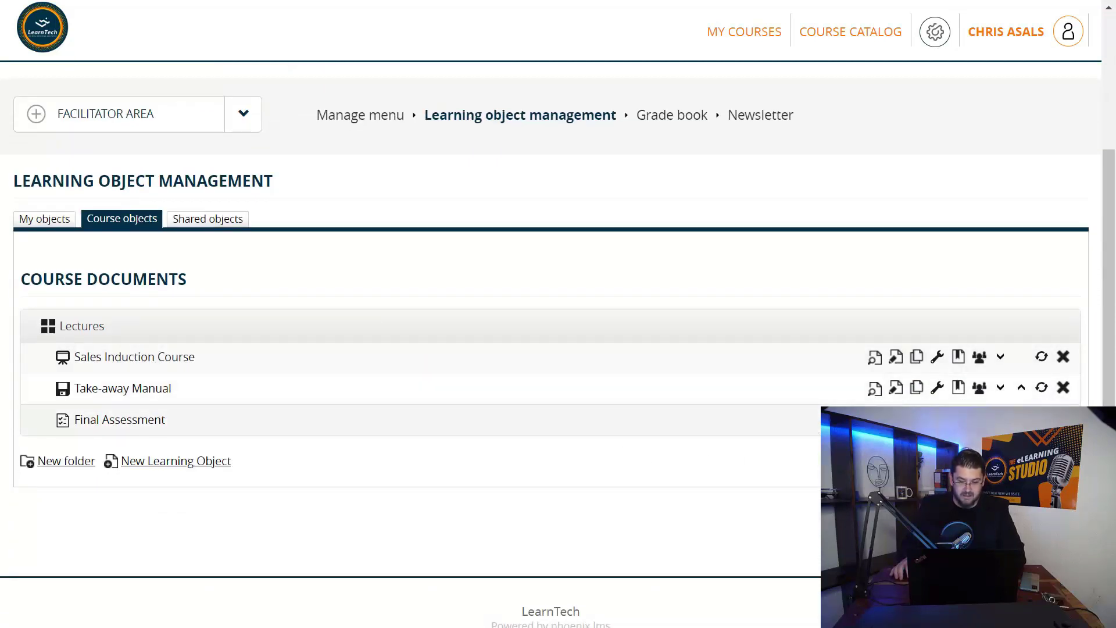
pyautogui.scroll(-3, 376, 516)
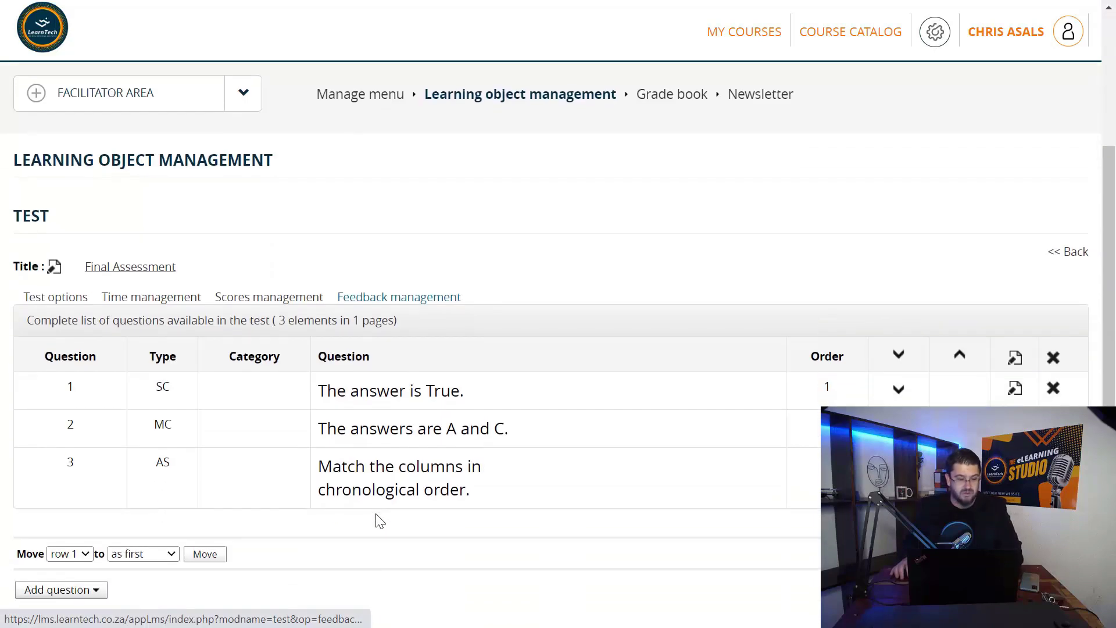
pyautogui.scroll(-1, 377, 517)
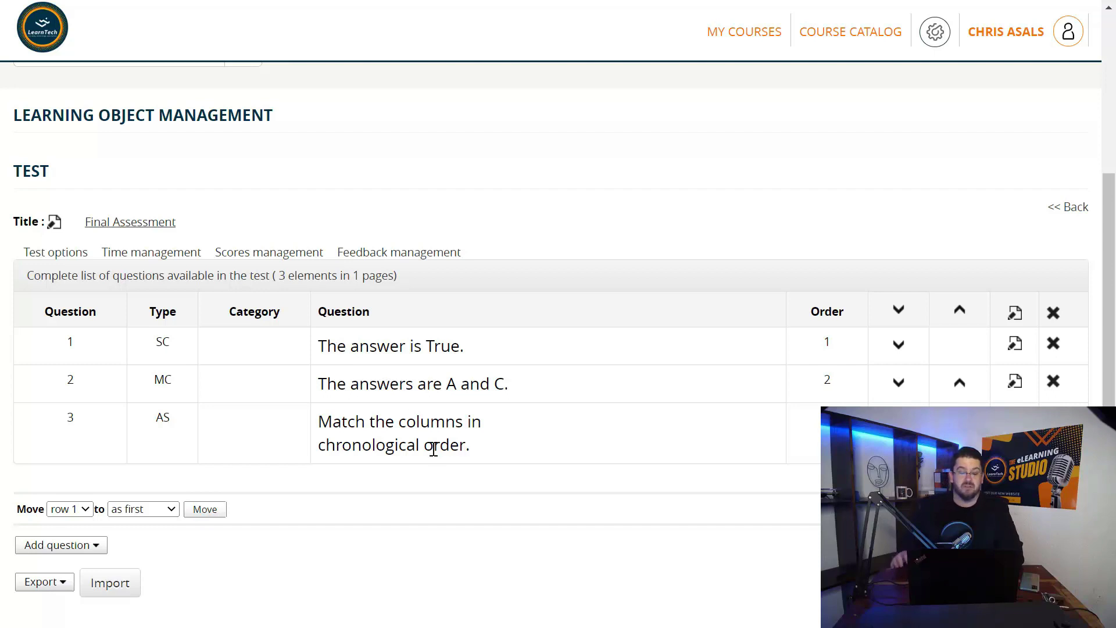
pyautogui.click(63, 546)
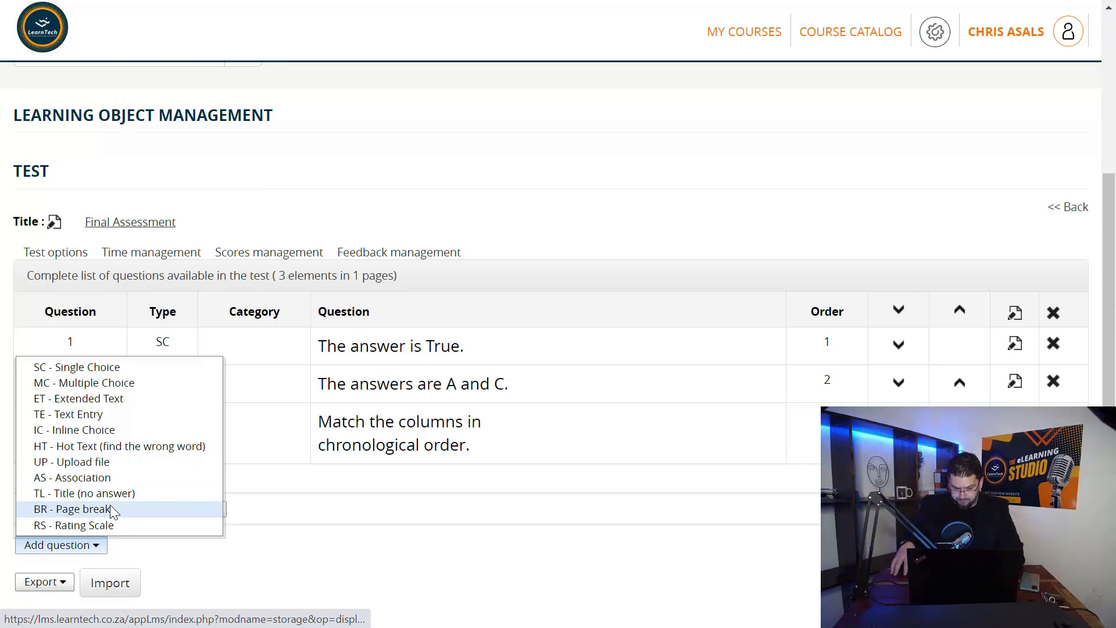
pyautogui.scroll(-1, 112, 510)
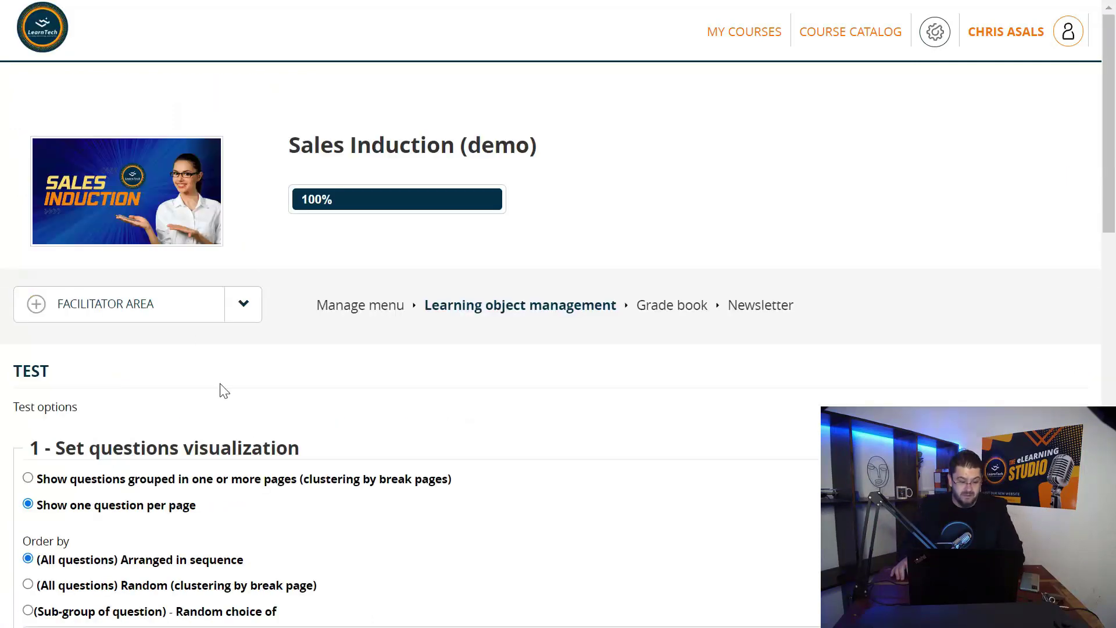
# Review Final Assessment's visualization, attempts and end-of-attempt options: one question per page, sequential order
pyautogui.scroll(-5, 219, 389)
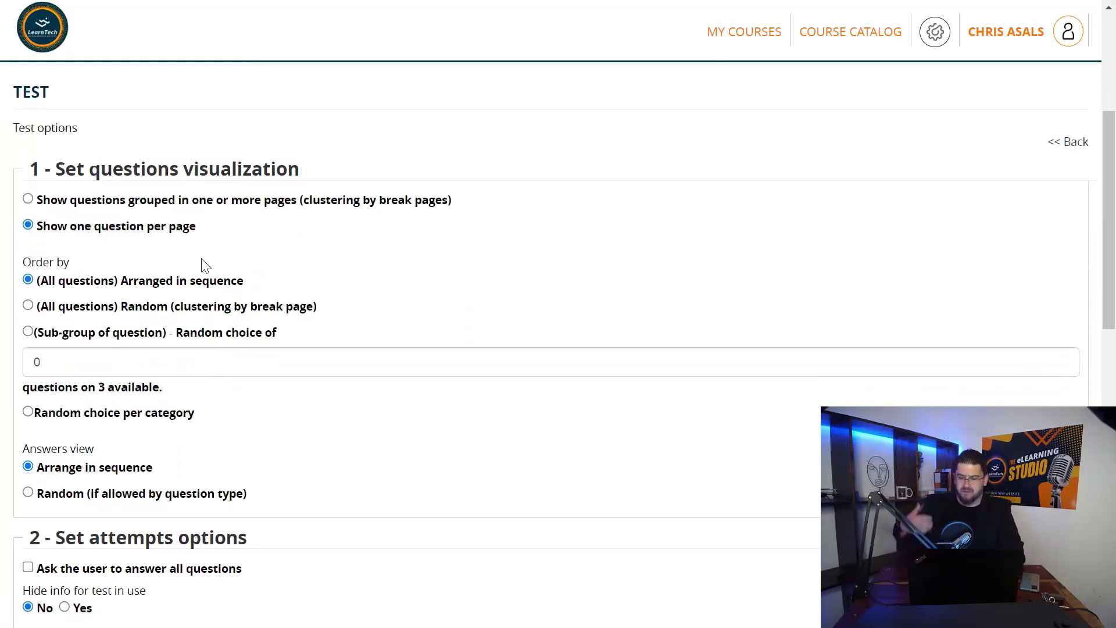
pyautogui.scroll(-1, 201, 258)
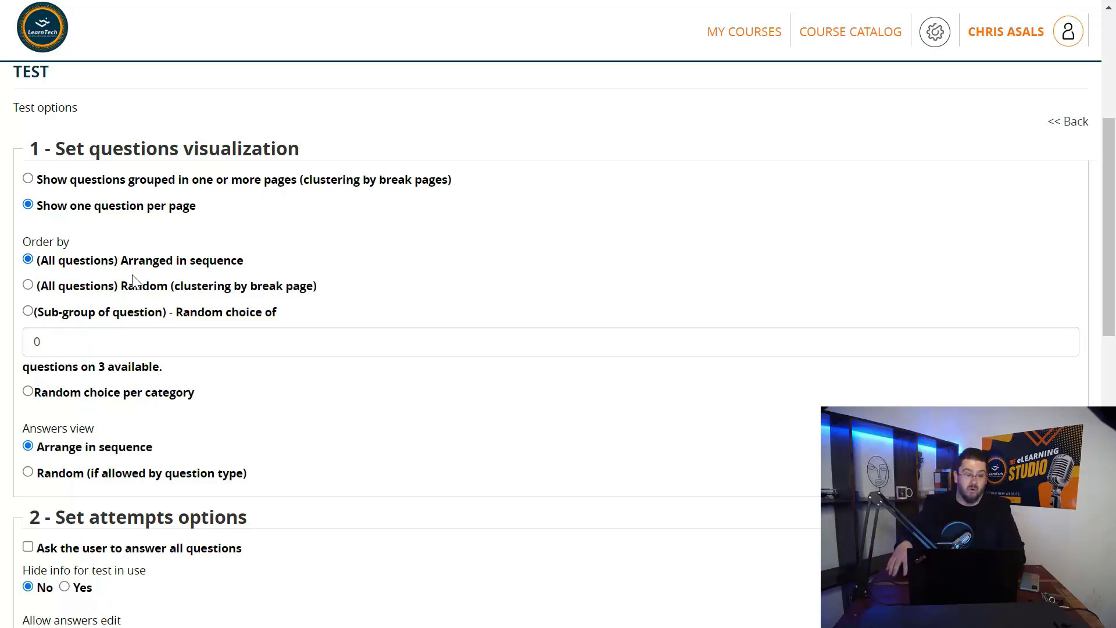
pyautogui.scroll(-1, 134, 281)
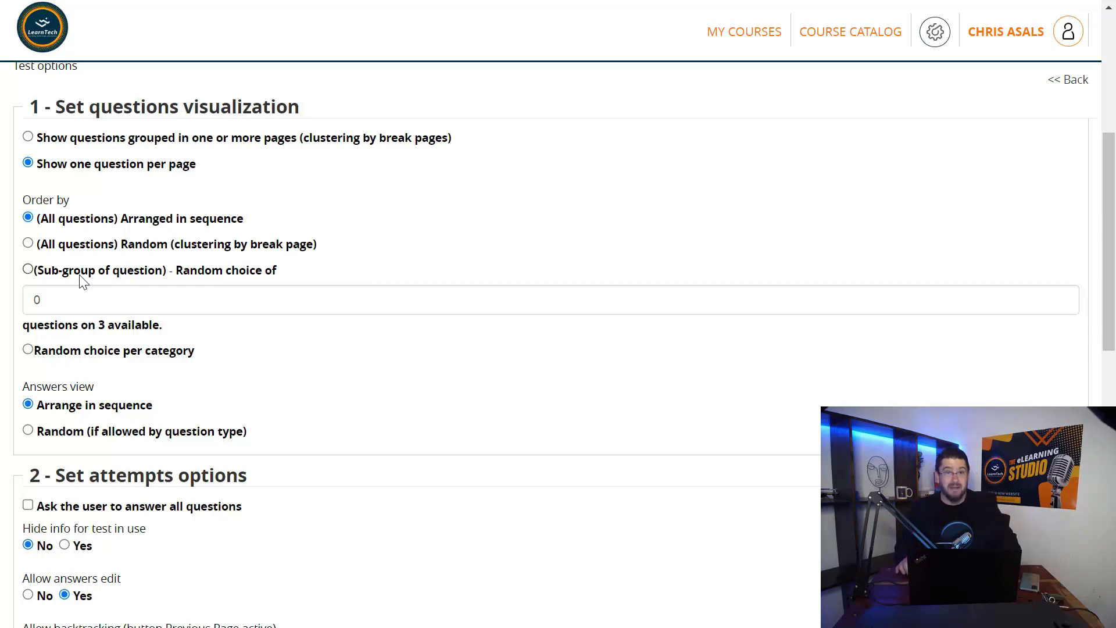
pyautogui.scroll(-2, 75, 244)
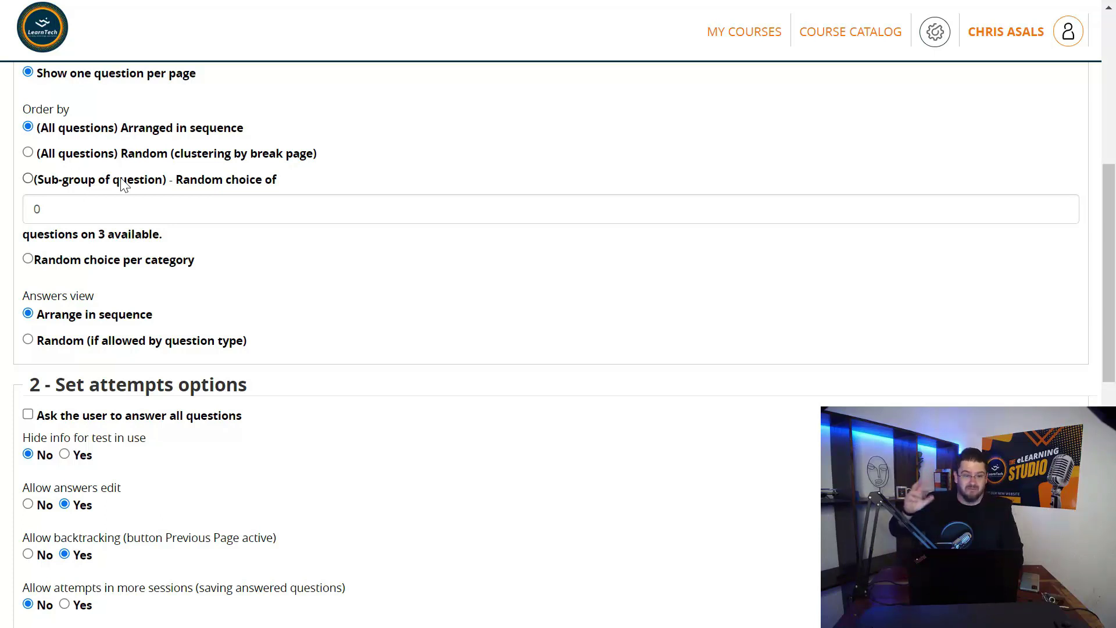
pyautogui.scroll(-2, 124, 184)
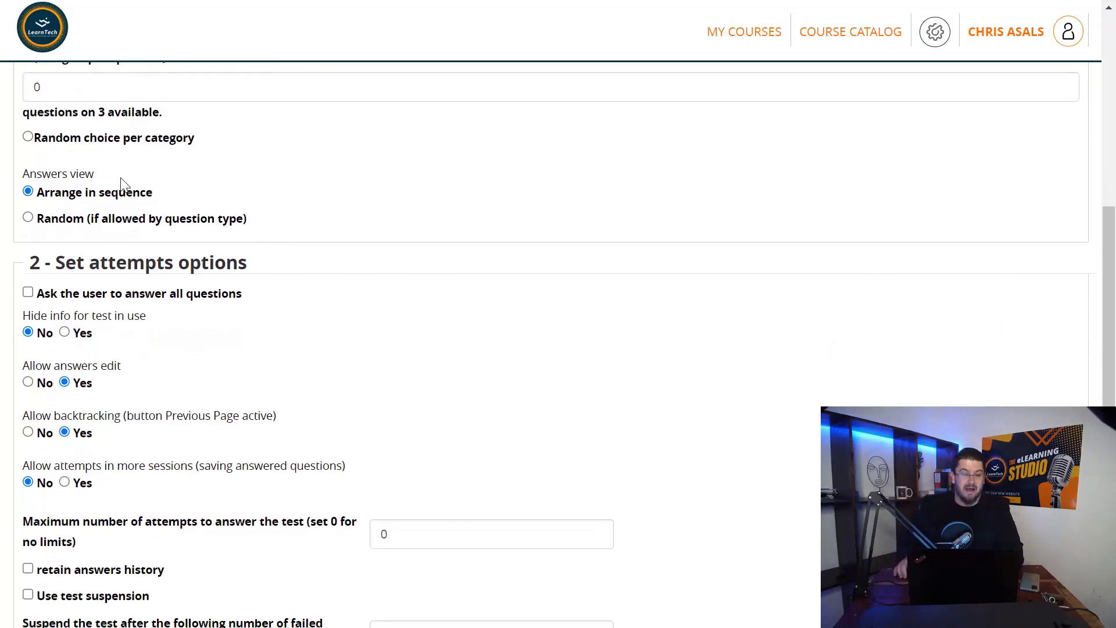
pyautogui.scroll(-1, 115, 219)
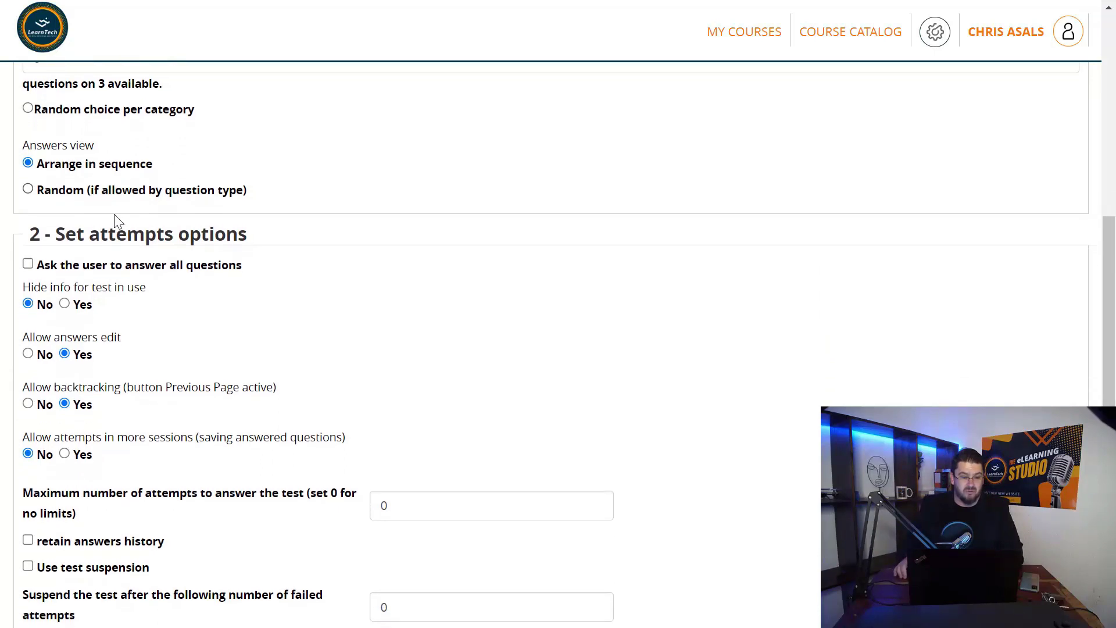
pyautogui.scroll(-2, 115, 221)
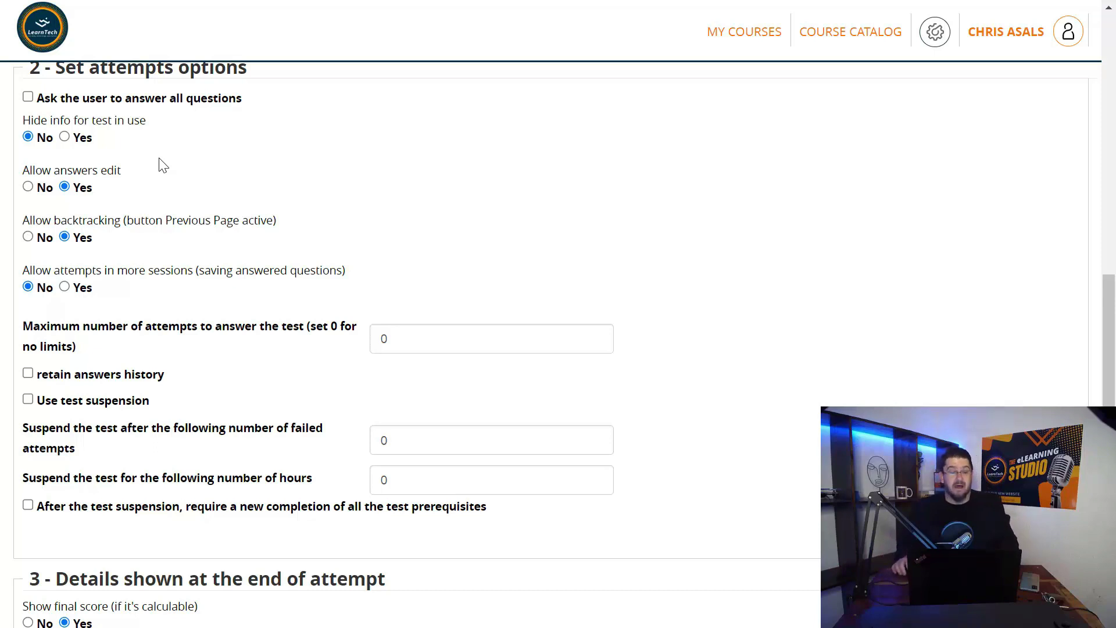
pyautogui.scroll(-1, 163, 166)
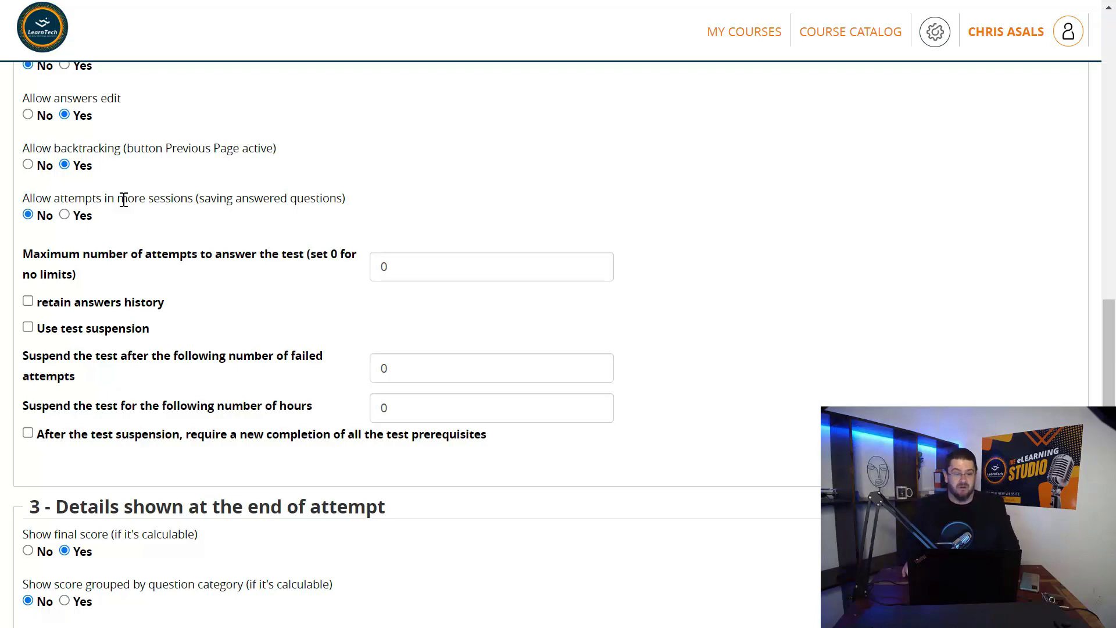
pyautogui.scroll(-5, 124, 199)
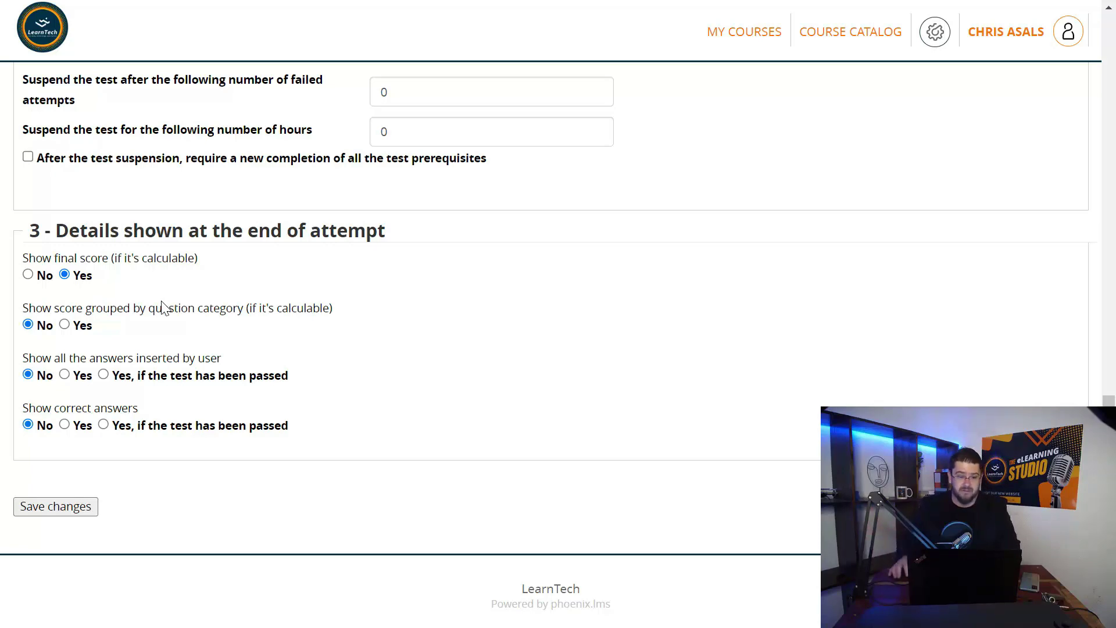
pyautogui.scroll(15, 153, 338)
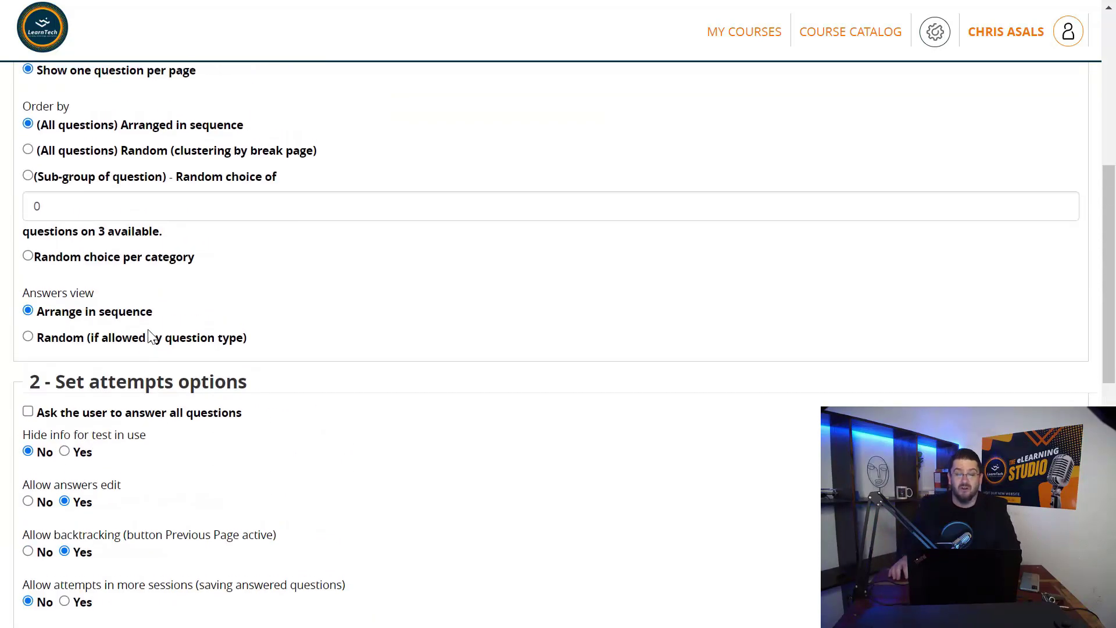
pyautogui.scroll(1, 153, 338)
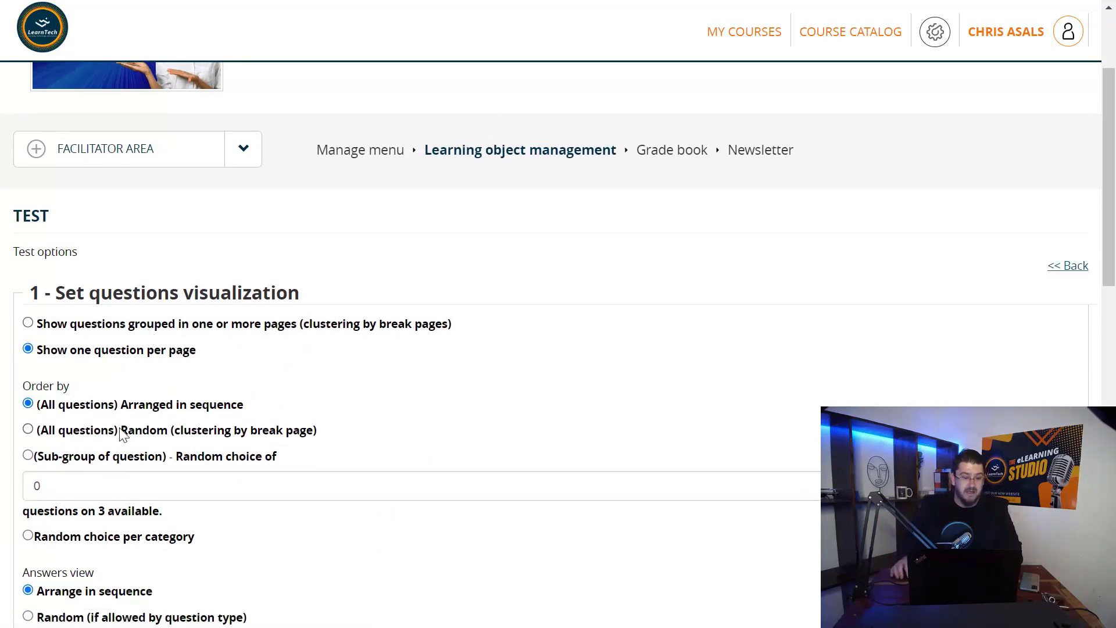
pyautogui.click(1074, 269)
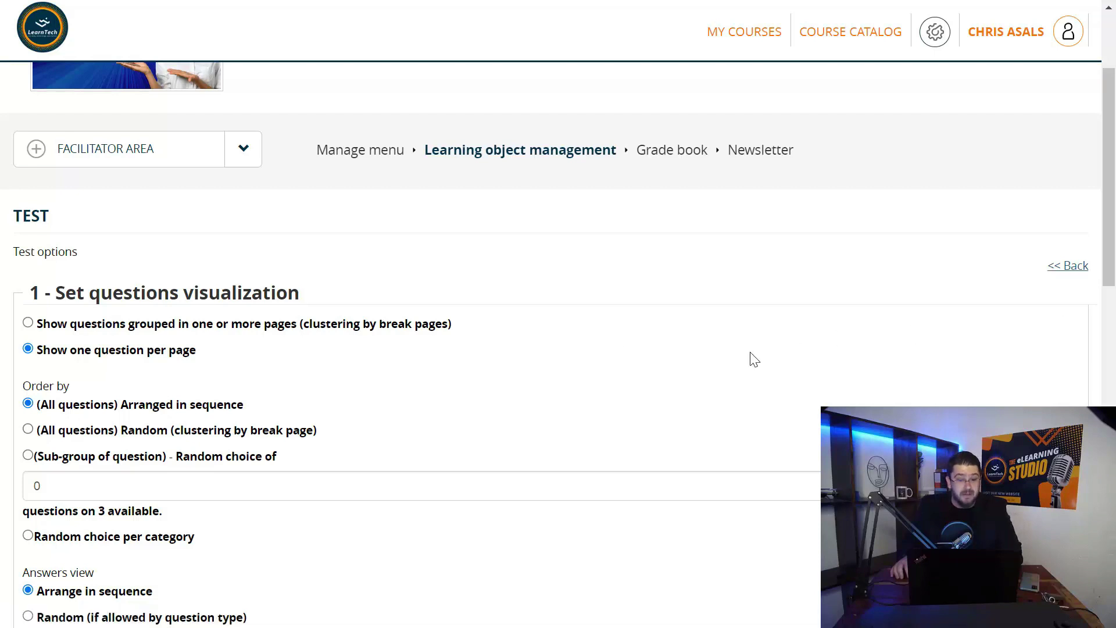
# Return to Learning object management listing Sales Induction Course, Take-away Manual and Final Assessment
pyautogui.click(453, 153)
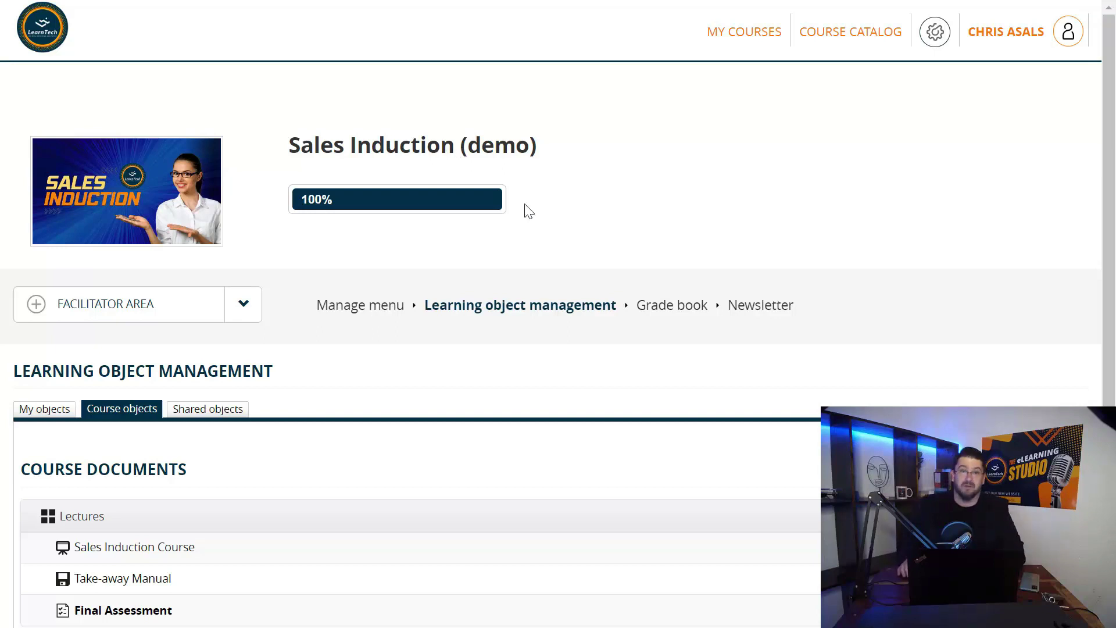
# Review the Final Assessment's per-question answer statistics, then return to the grade book overview
pyautogui.click(672, 314)
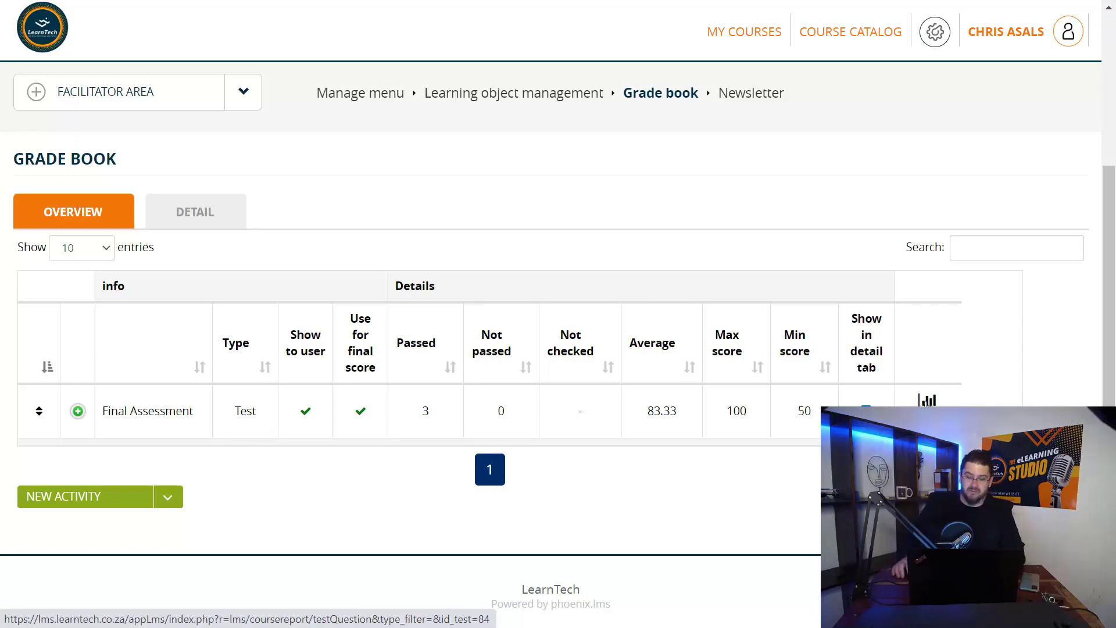
pyautogui.click(927, 401)
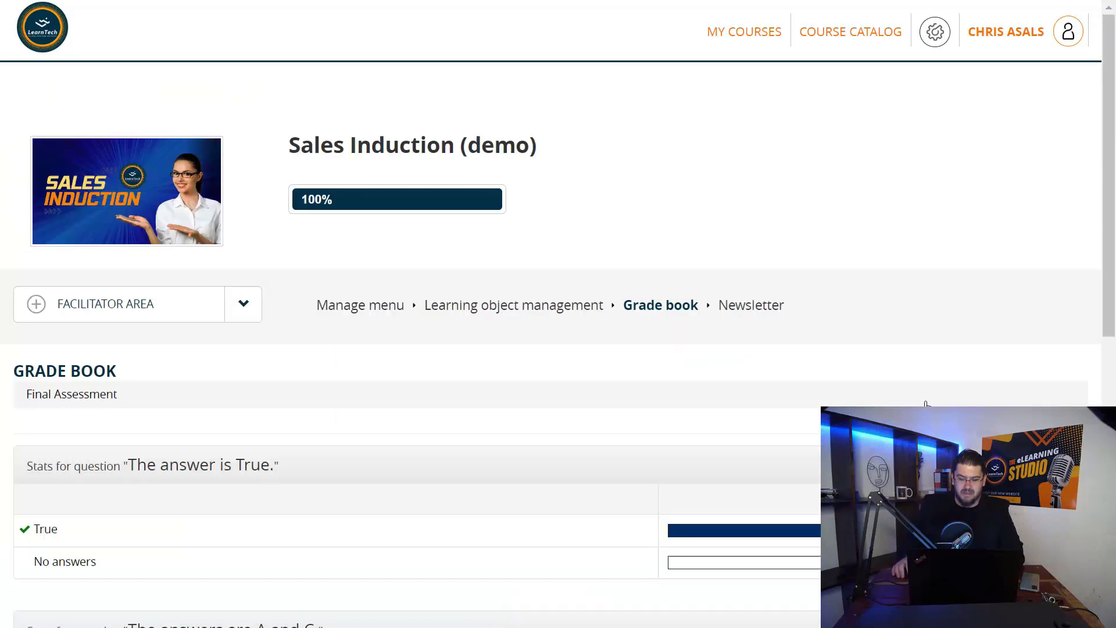
pyautogui.scroll(-2, 926, 403)
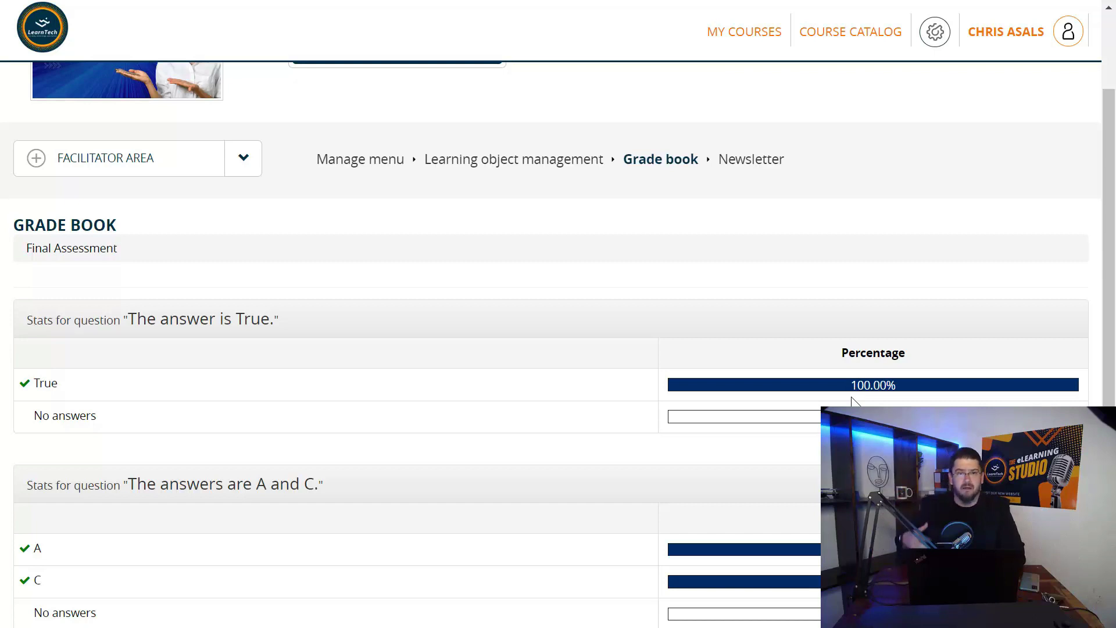
pyautogui.scroll(-5, 851, 397)
pyautogui.scroll(-2, 851, 401)
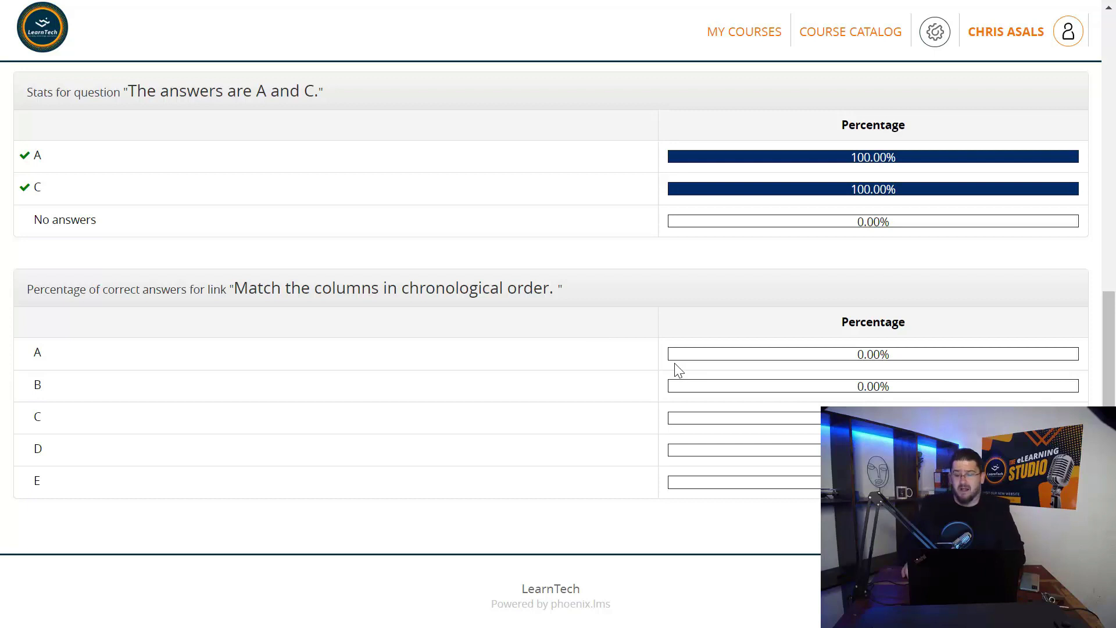
pyautogui.scroll(5, 530, 354)
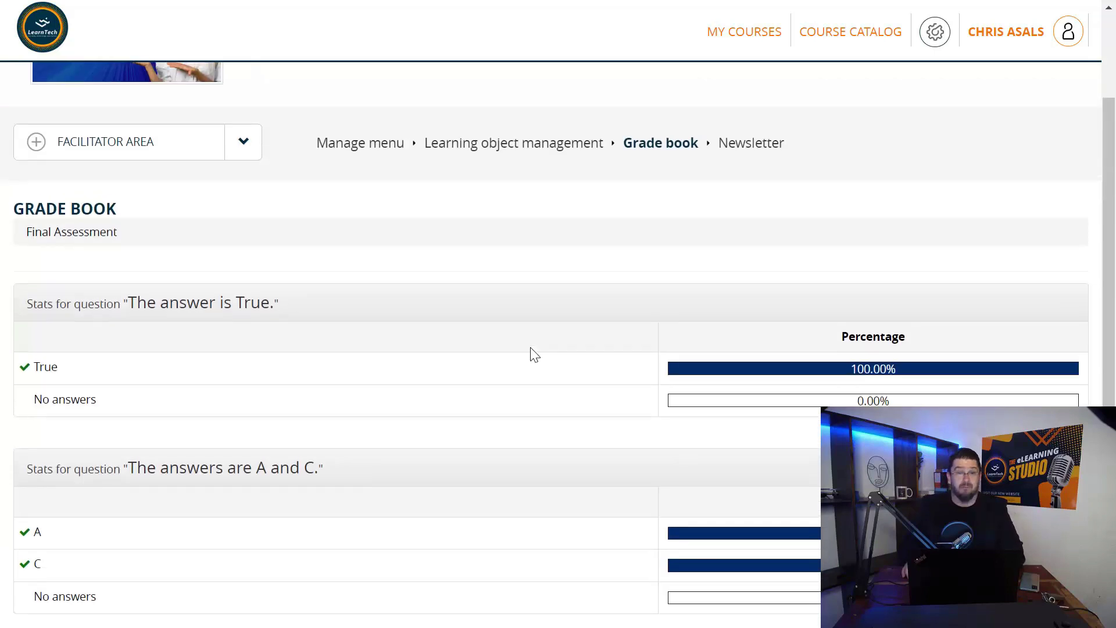
pyautogui.click(645, 146)
pyautogui.scroll(-3, 826, 360)
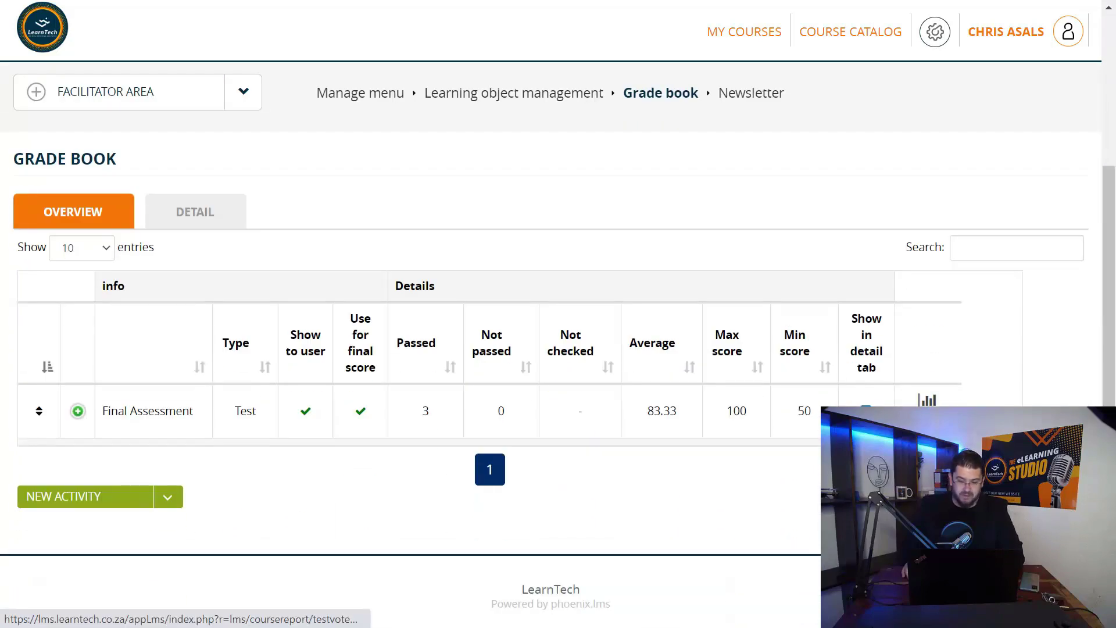
# View the Final Assessment's student scores: weight 100, three learners scored 100, 100 and 50
pyautogui.click(927, 401)
pyautogui.scroll(-5, 429, 400)
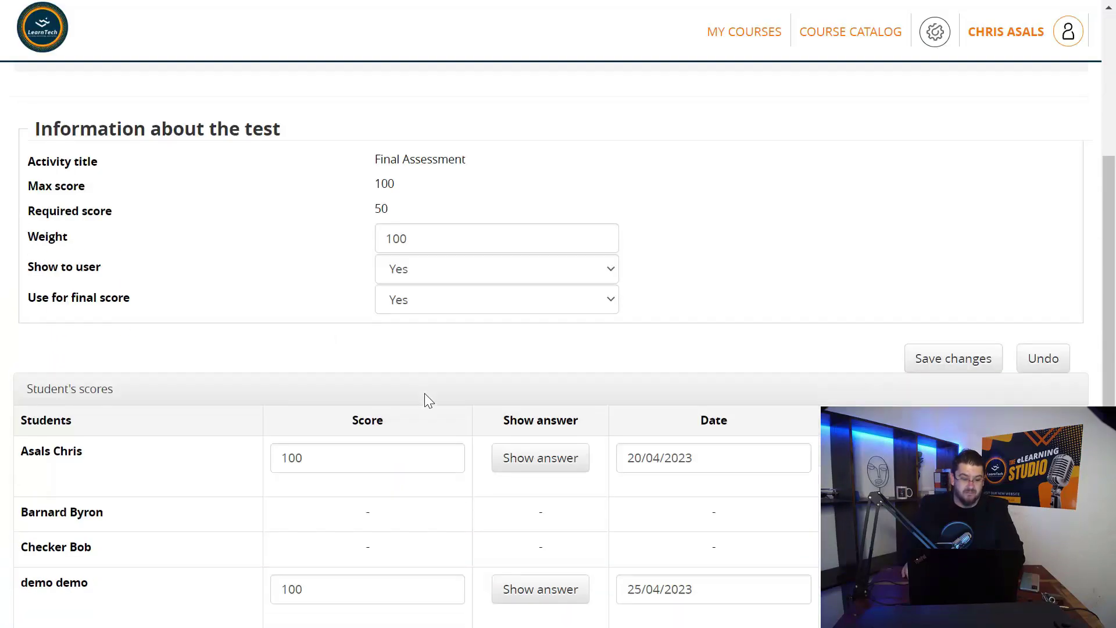
pyautogui.scroll(-5, 425, 395)
pyautogui.scroll(-2, 106, 356)
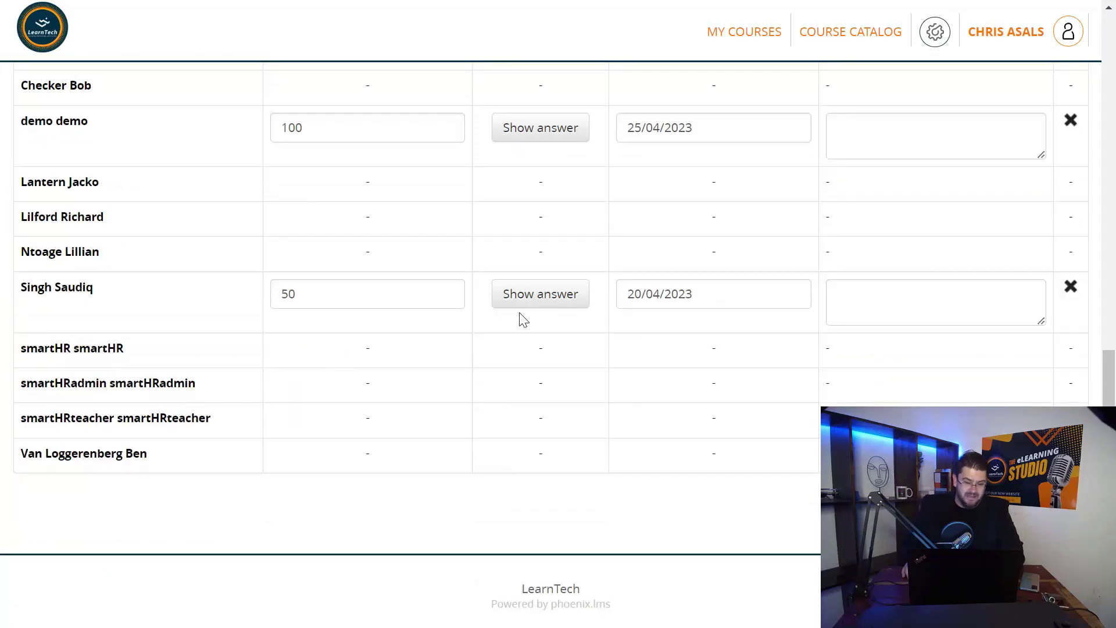
pyautogui.scroll(3, 219, 411)
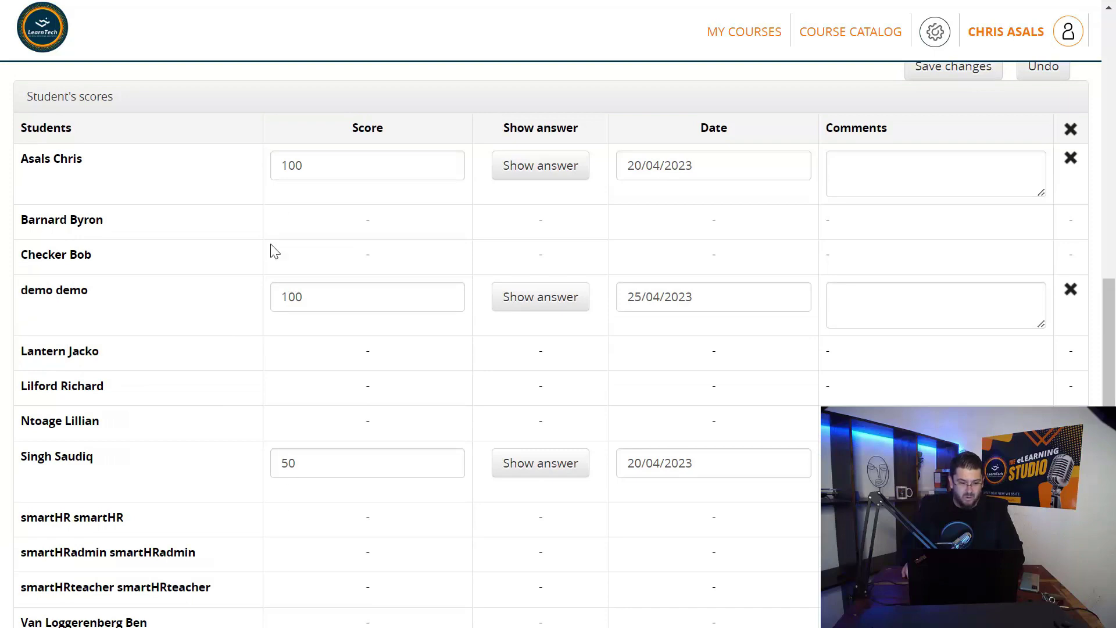
pyautogui.scroll(-2, 285, 261)
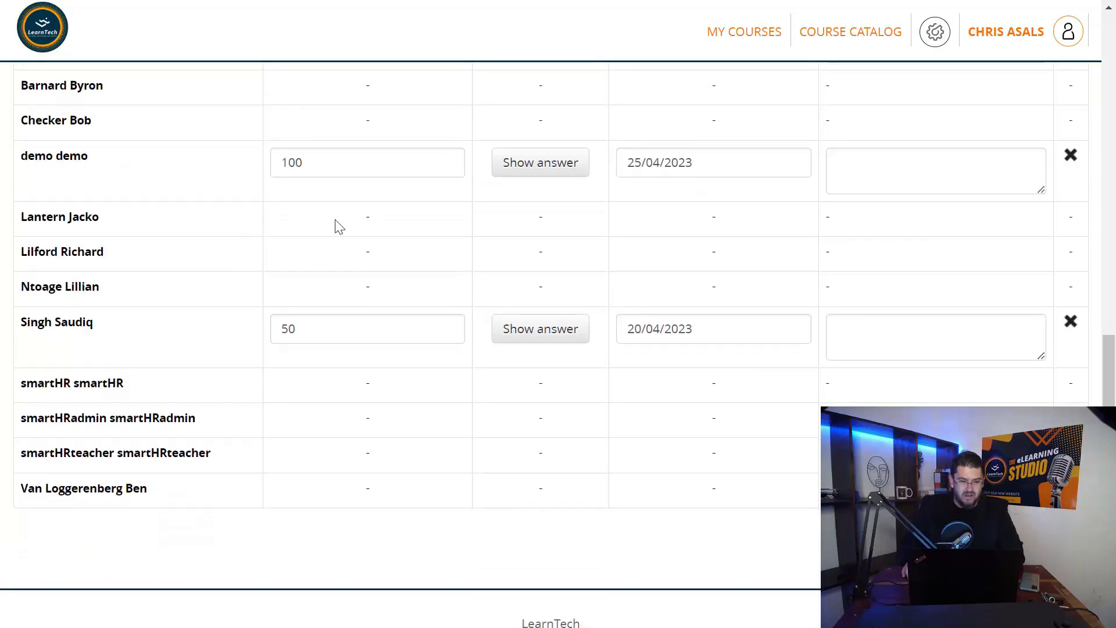
pyautogui.click(551, 170)
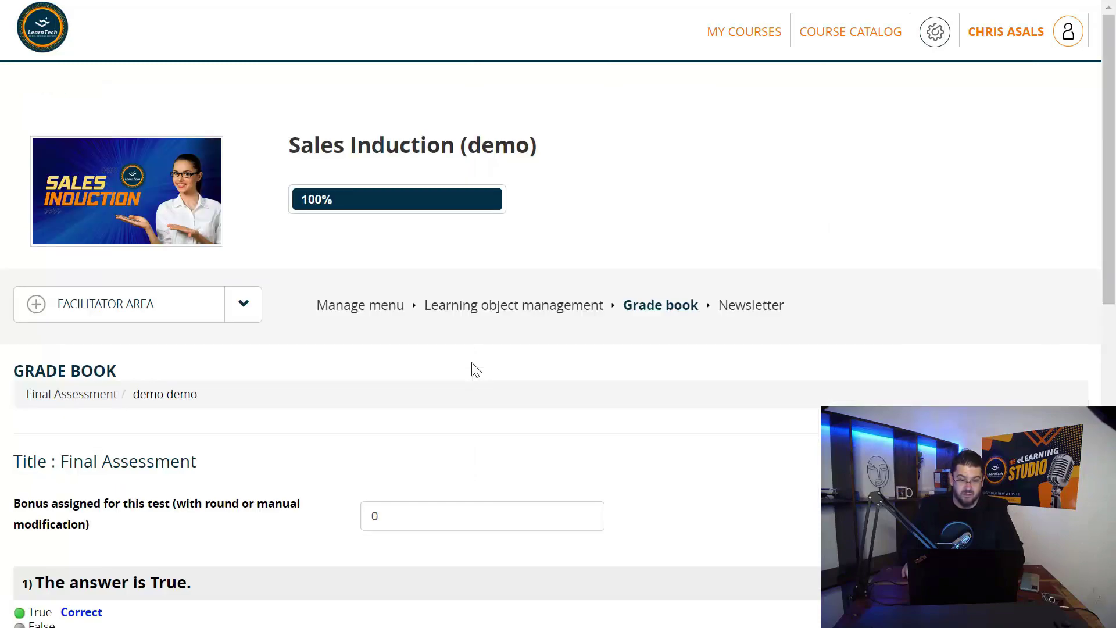
pyautogui.scroll(-2, 474, 370)
pyautogui.scroll(-4, 474, 370)
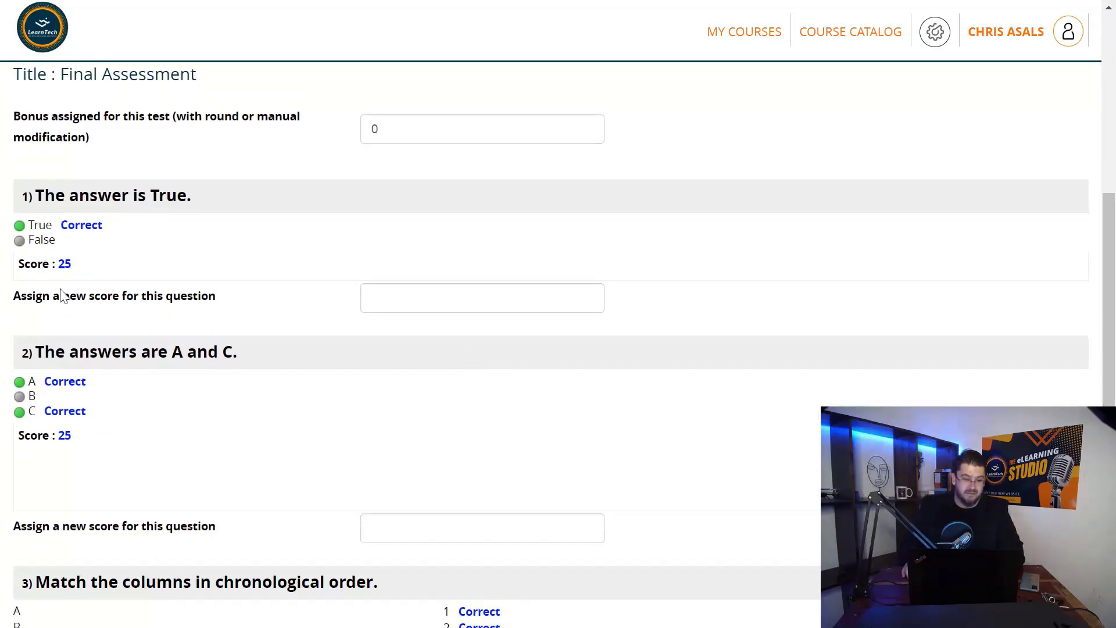
pyautogui.scroll(-3, 82, 246)
pyautogui.scroll(-2, 183, 426)
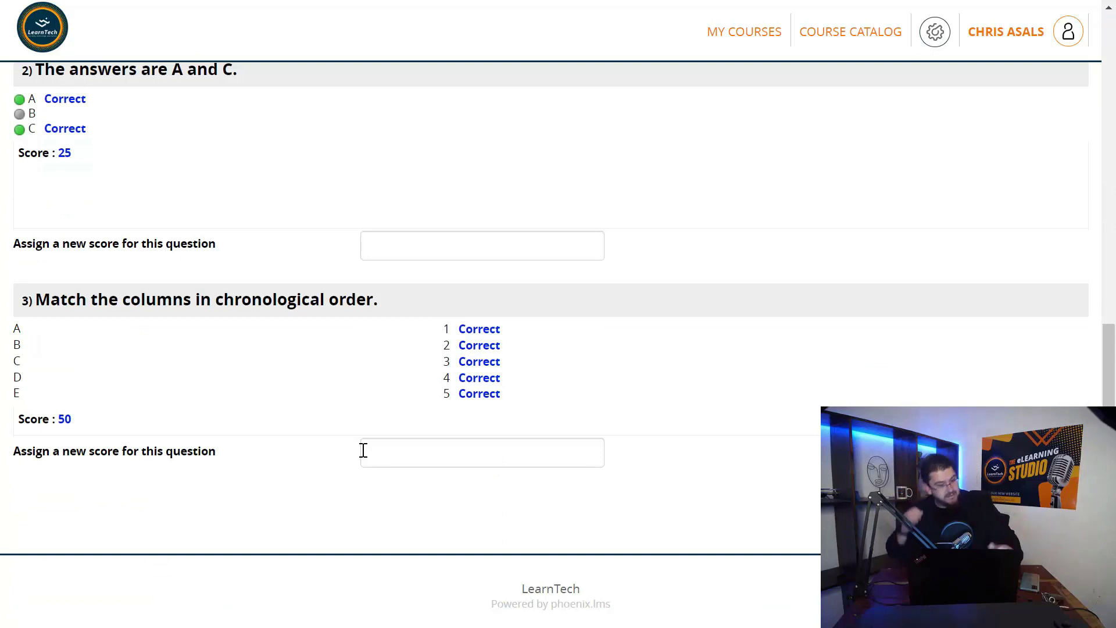
pyautogui.scroll(4, 471, 517)
pyautogui.scroll(6, 480, 513)
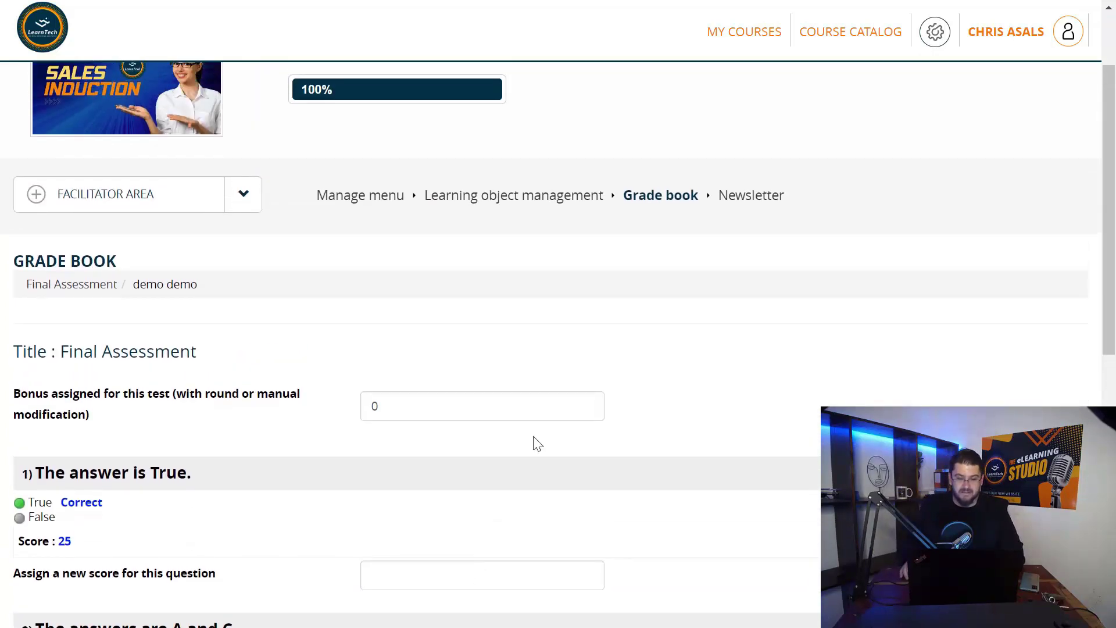
# Open the course newsletter form with sender pre-filled and go to the Subject field
pyautogui.click(746, 205)
pyautogui.scroll(-3, 314, 298)
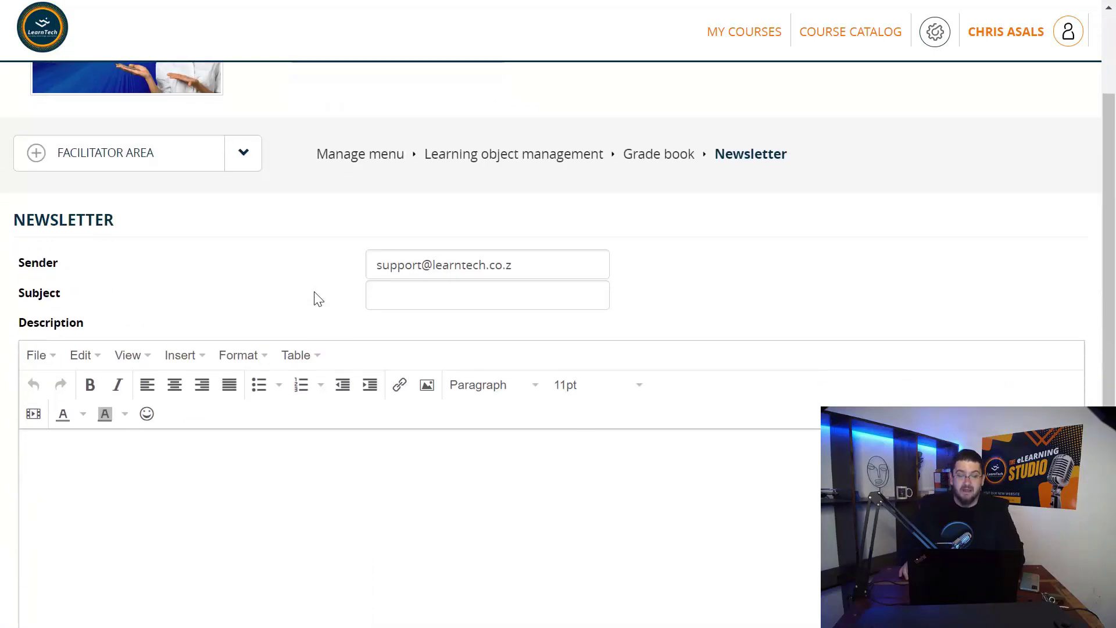
pyautogui.scroll(-1, 314, 298)
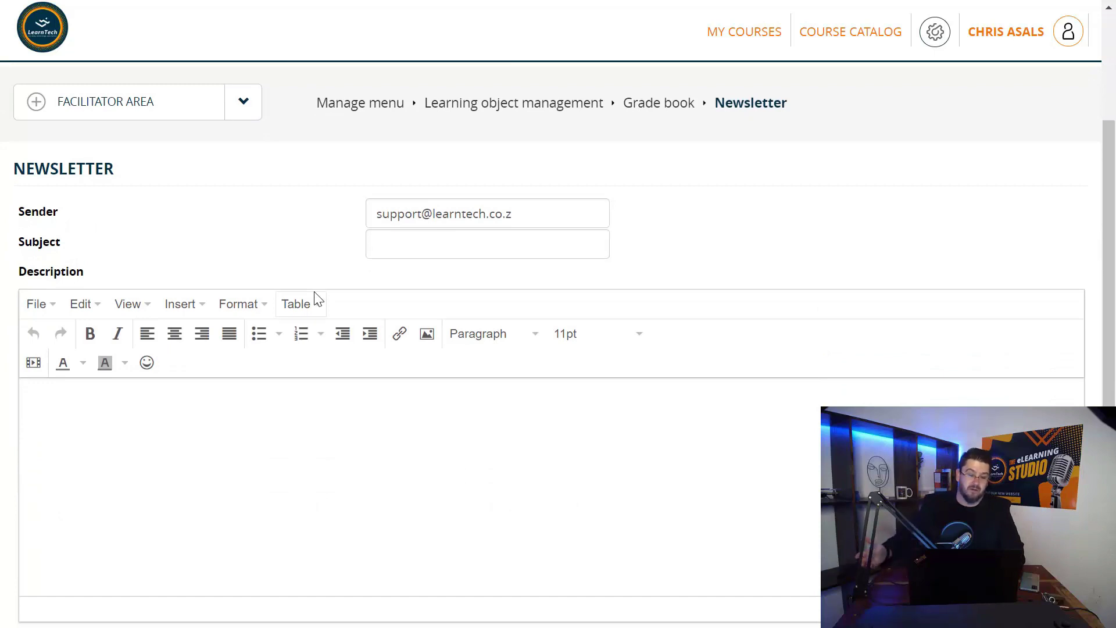
pyautogui.click(400, 251)
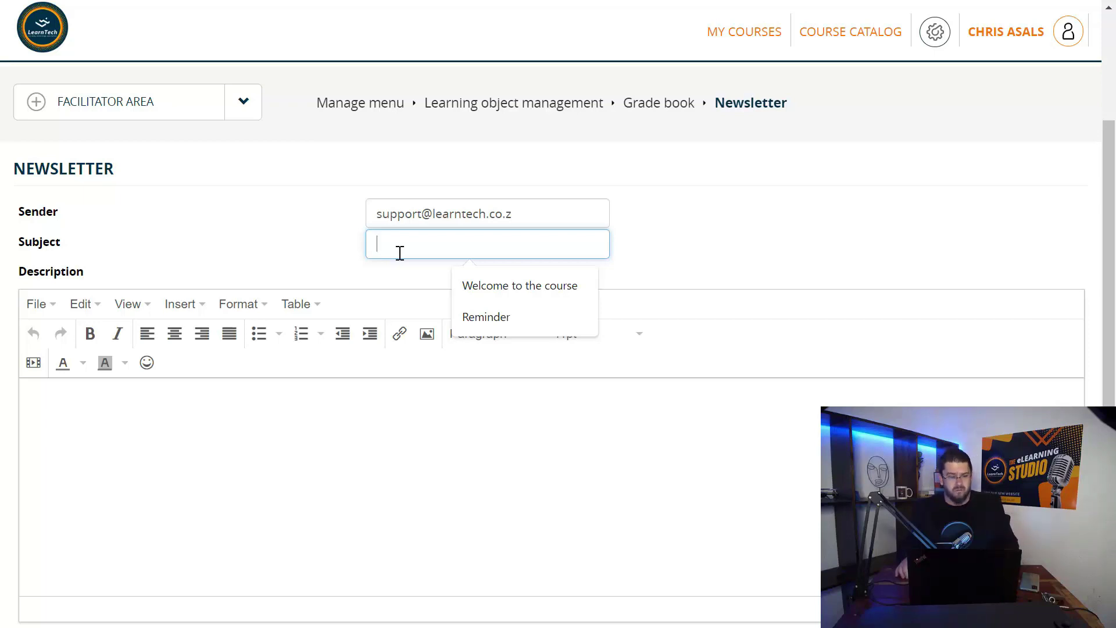
# Go to the Description editor, leaving Email delivery and language All, and scroll toward recipients
pyautogui.scroll(-1, 400, 253)
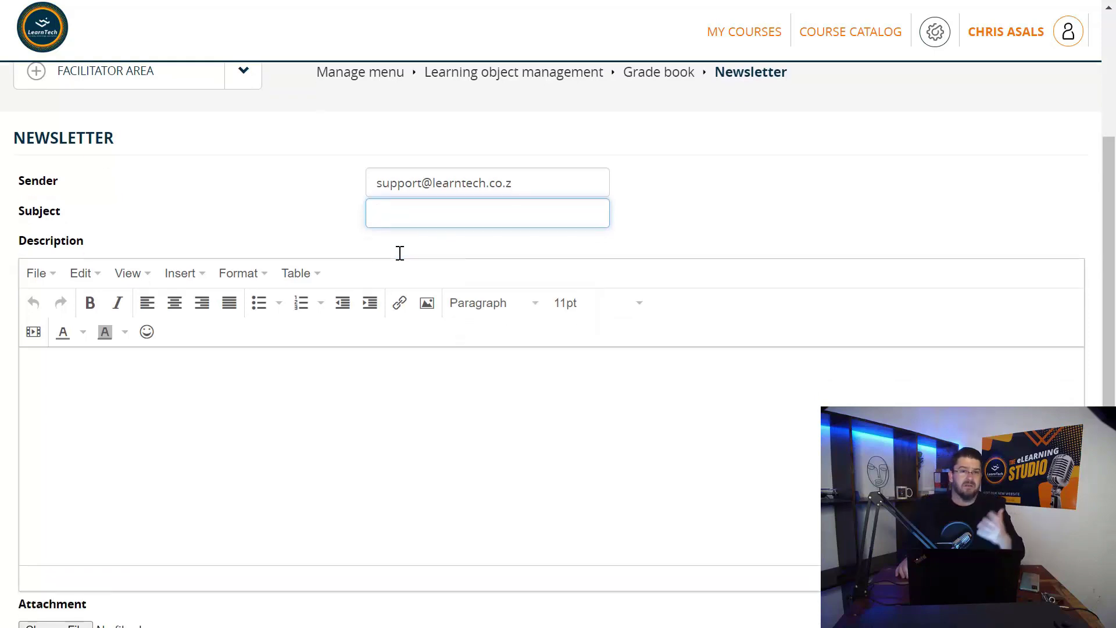
pyautogui.scroll(-3, 399, 213)
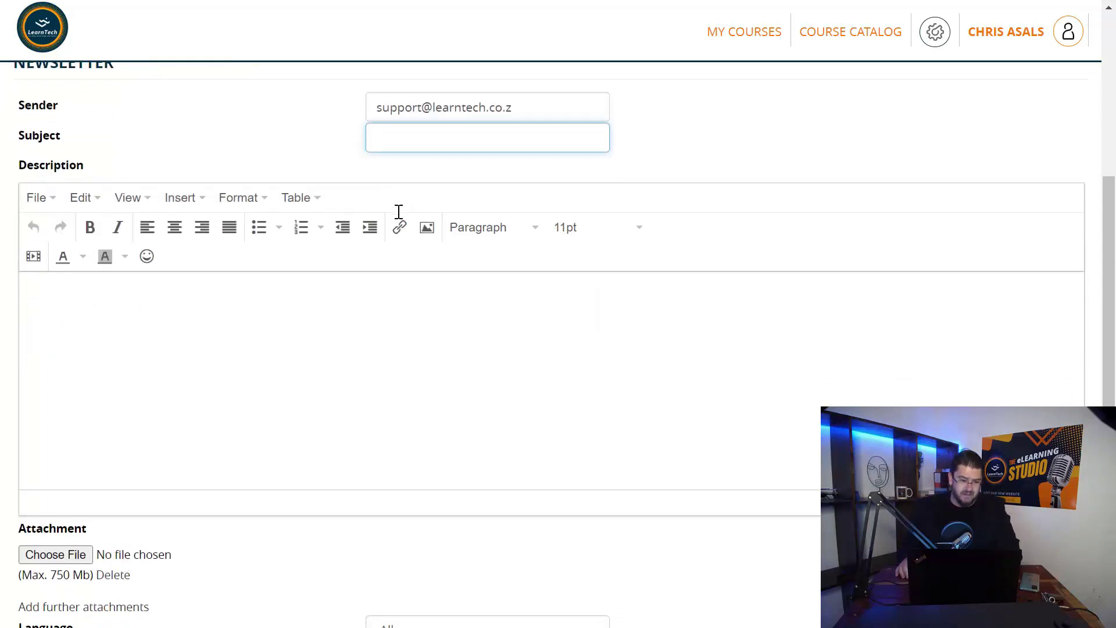
pyautogui.click(174, 338)
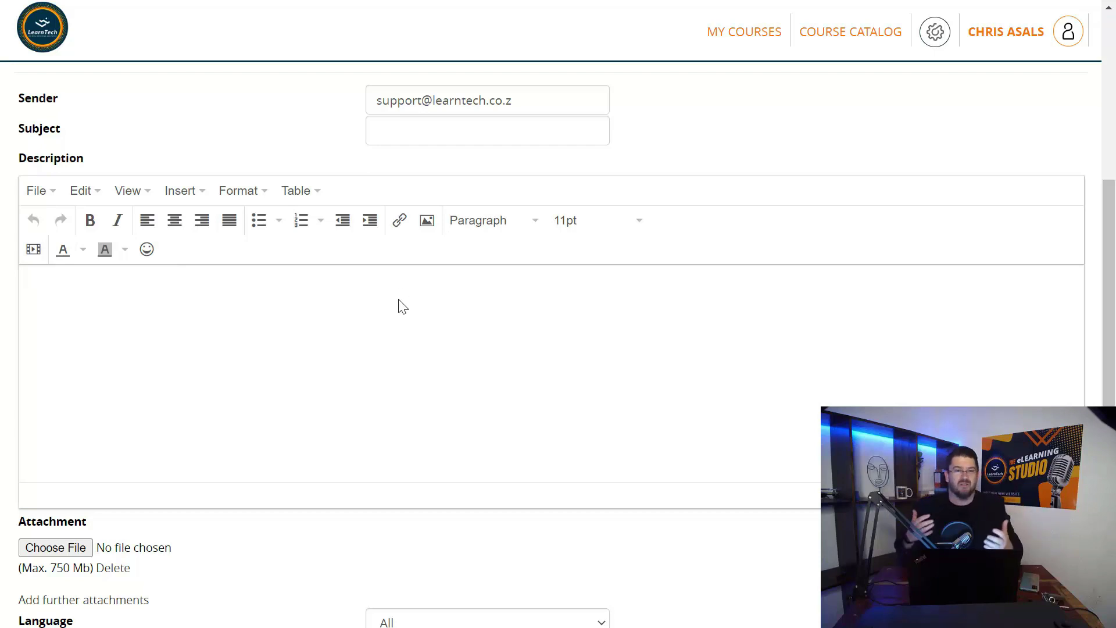
pyautogui.scroll(-3, 37, 349)
pyautogui.scroll(-1, 72, 407)
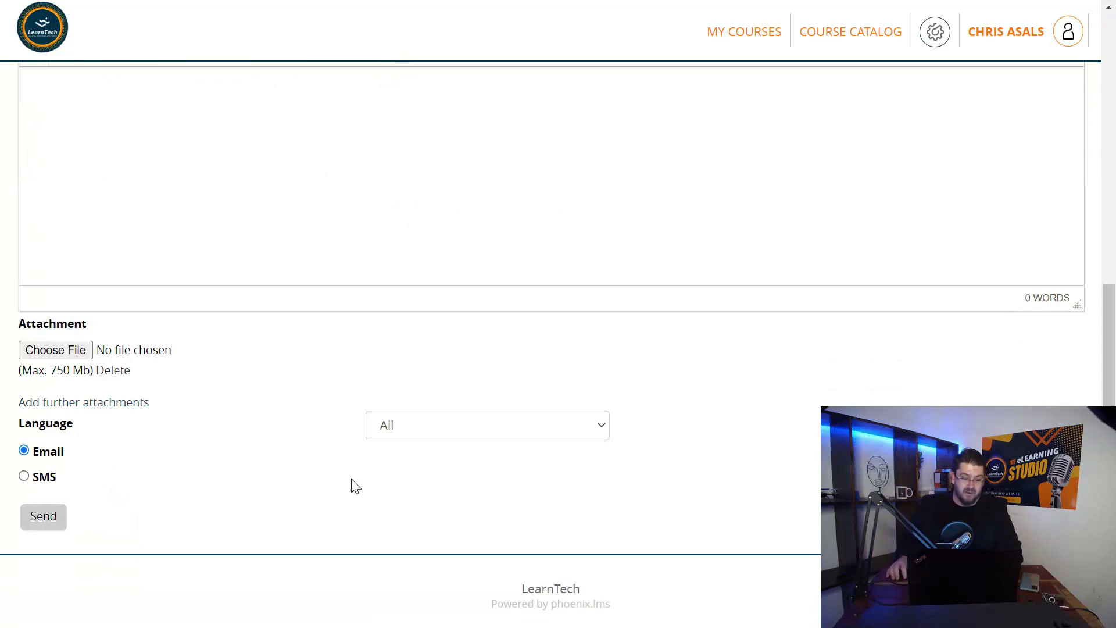
# Select and then clear all users, and tick the admin user as a newsletter recipient
pyautogui.scroll(-5, 356, 486)
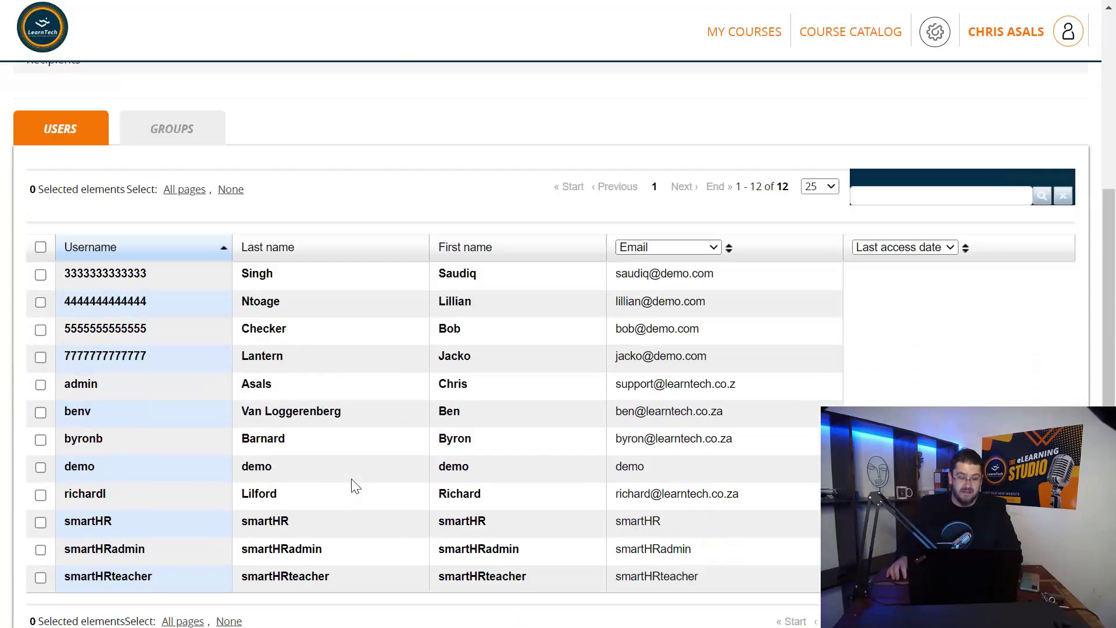
pyautogui.scroll(1, 351, 479)
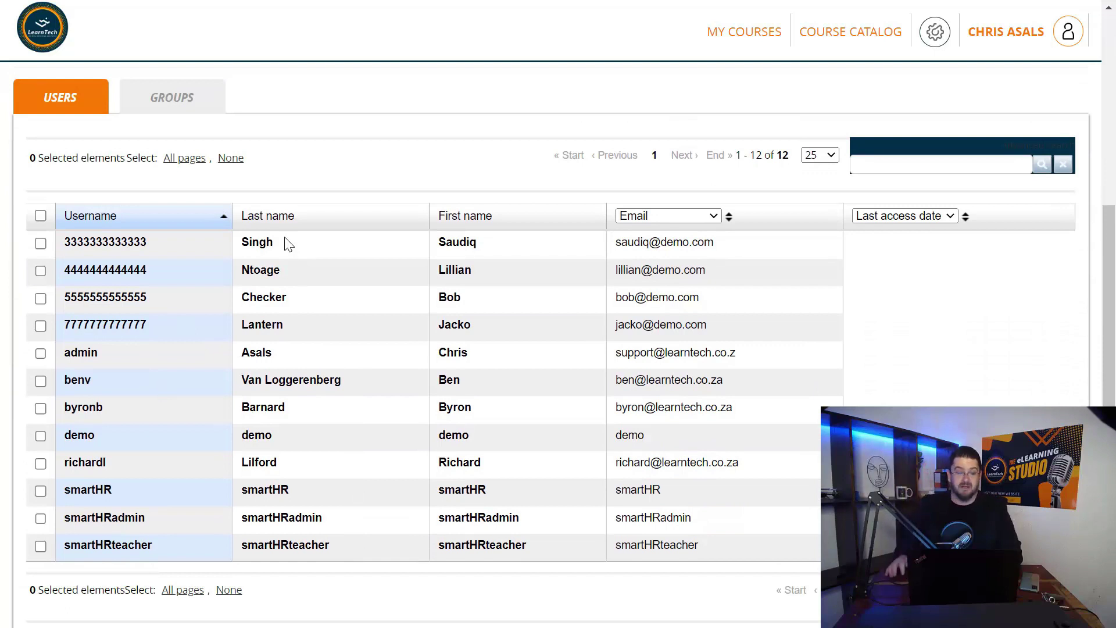
pyautogui.click(41, 216)
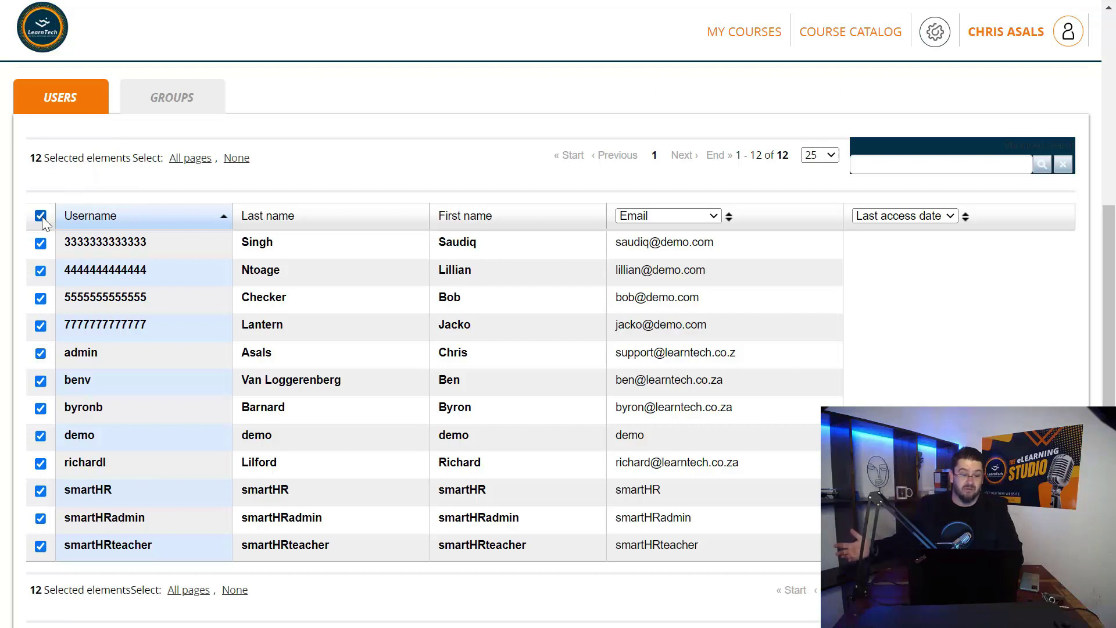
pyautogui.click(41, 217)
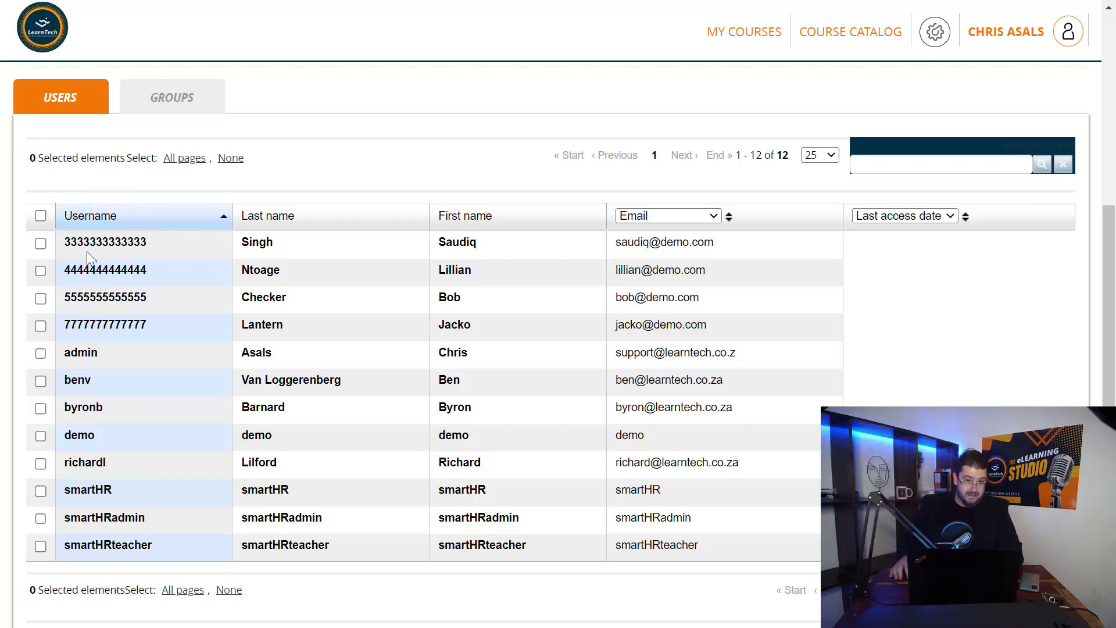
pyautogui.click(41, 355)
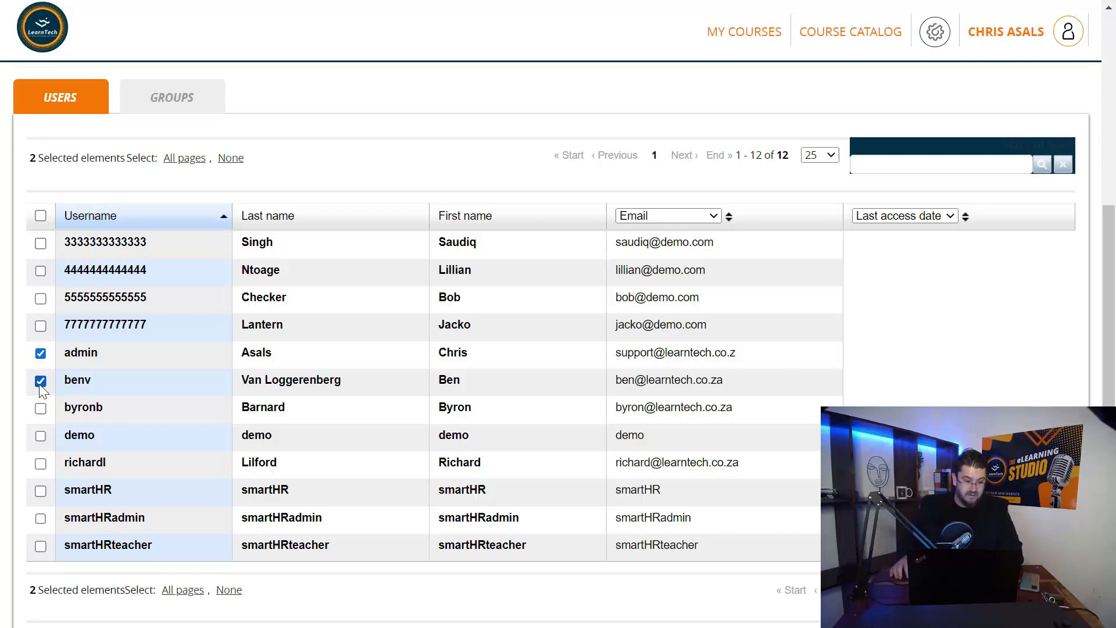
pyautogui.scroll(-3, 295, 401)
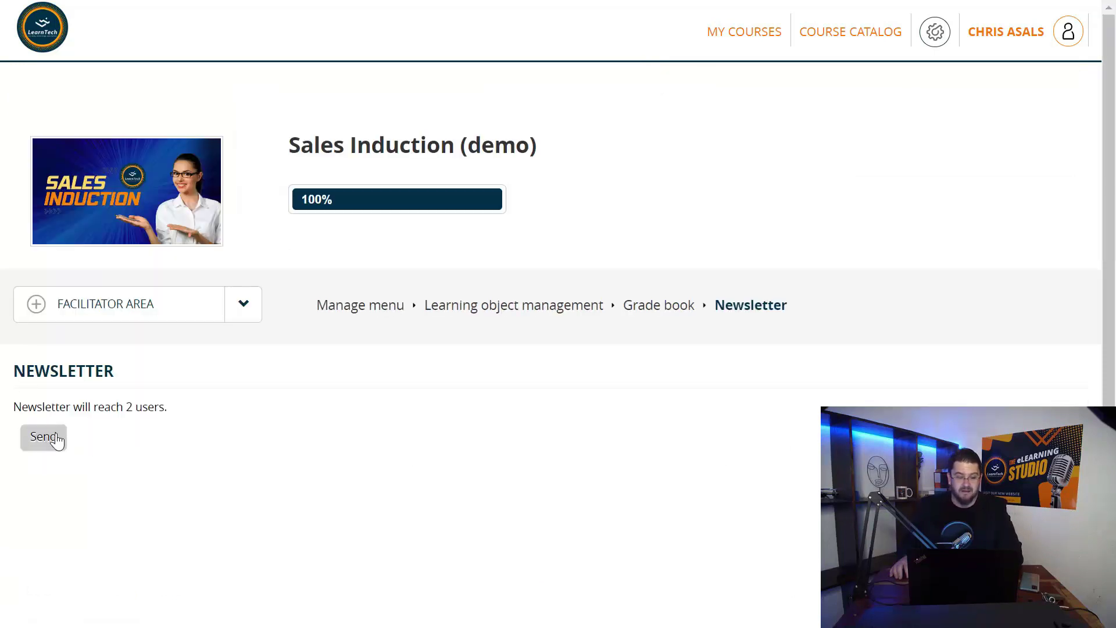
# Send the newsletter to the two selected users
pyautogui.click(47, 437)
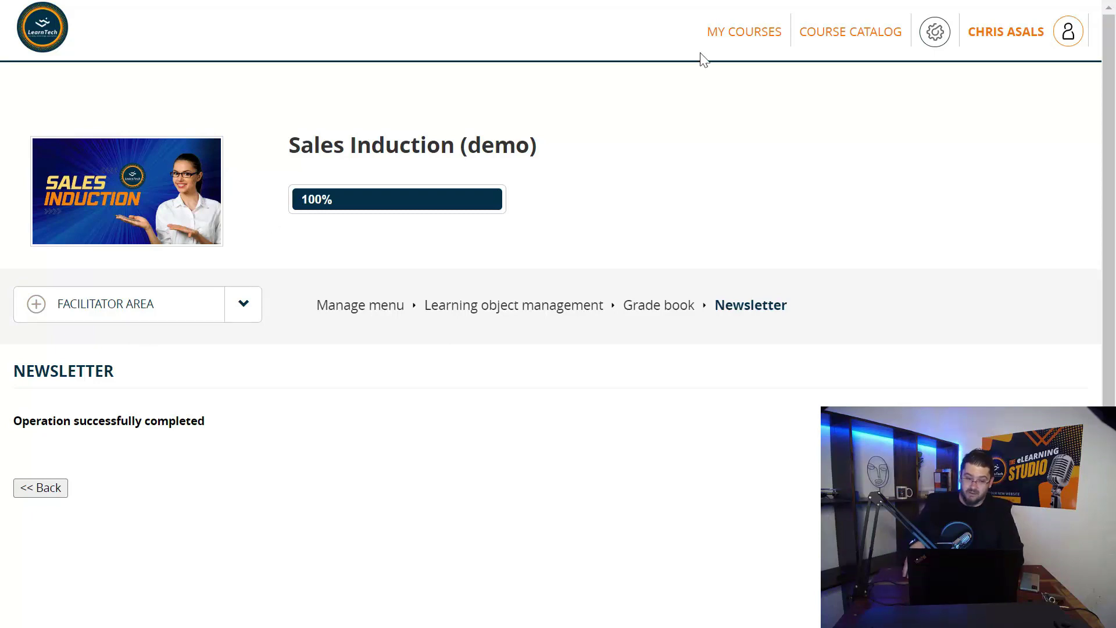
# Go to the admin dashboard showing 21 users and 52 courses
pyautogui.click(928, 39)
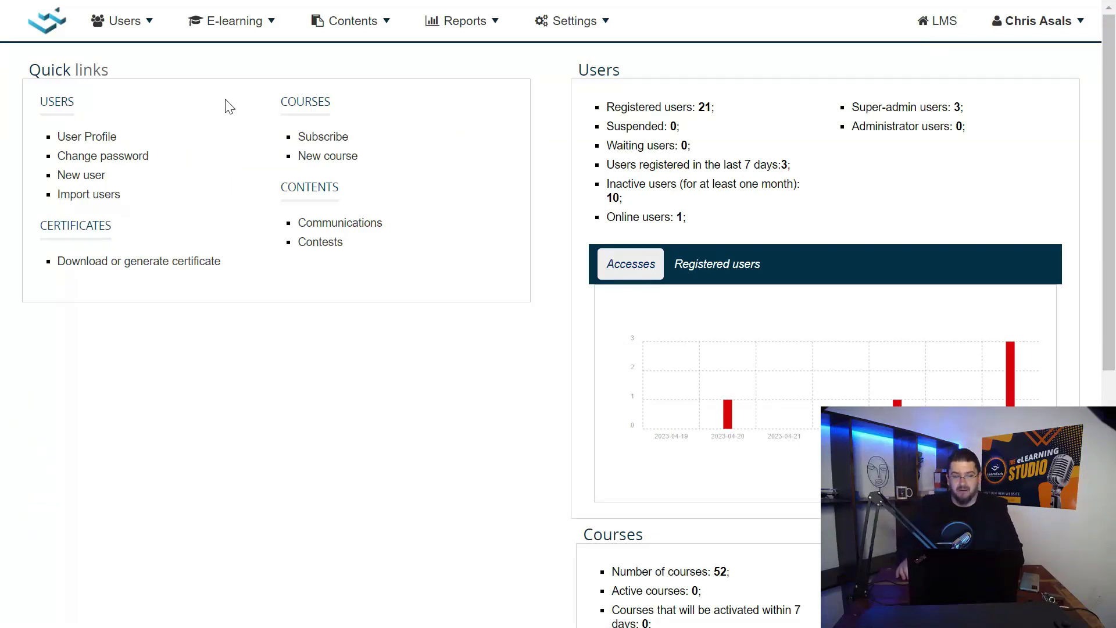
pyautogui.click(143, 25)
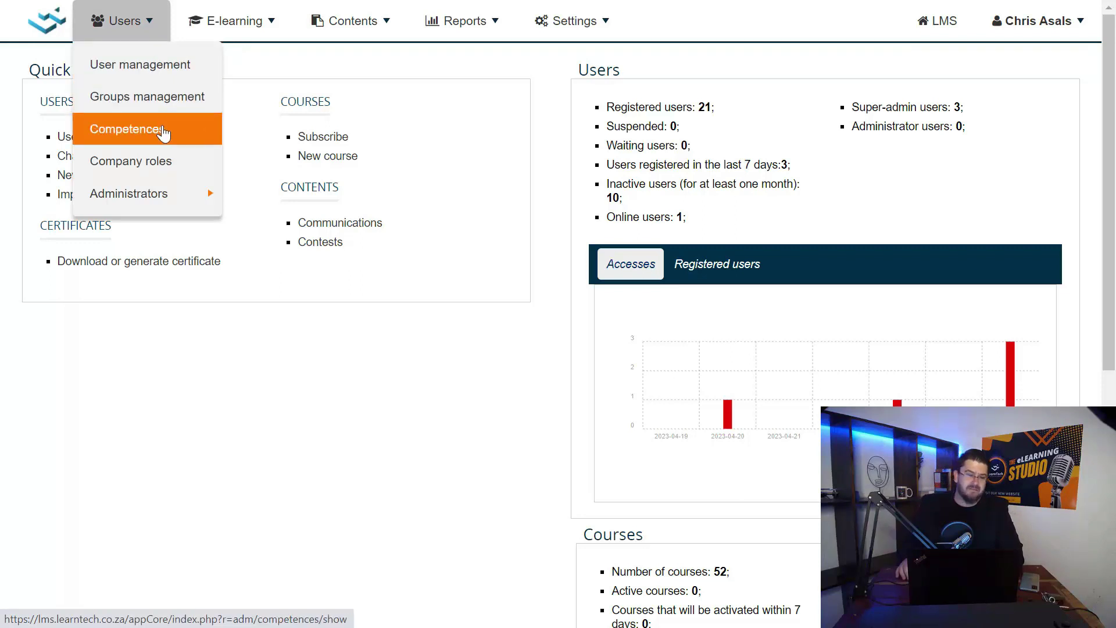
pyautogui.click(229, 36)
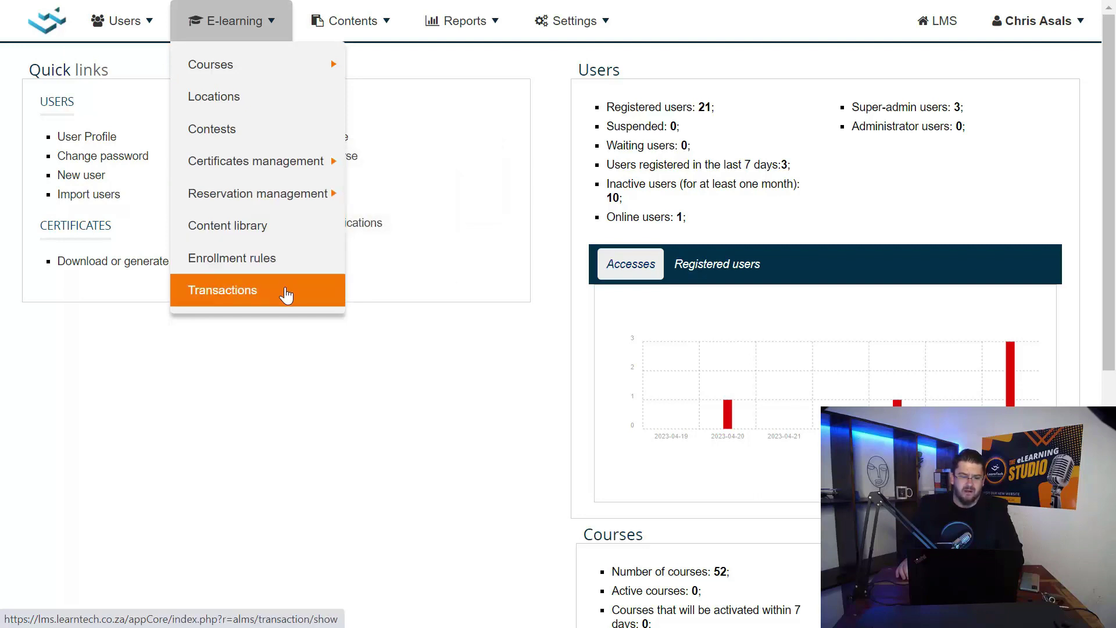
pyautogui.click(349, 22)
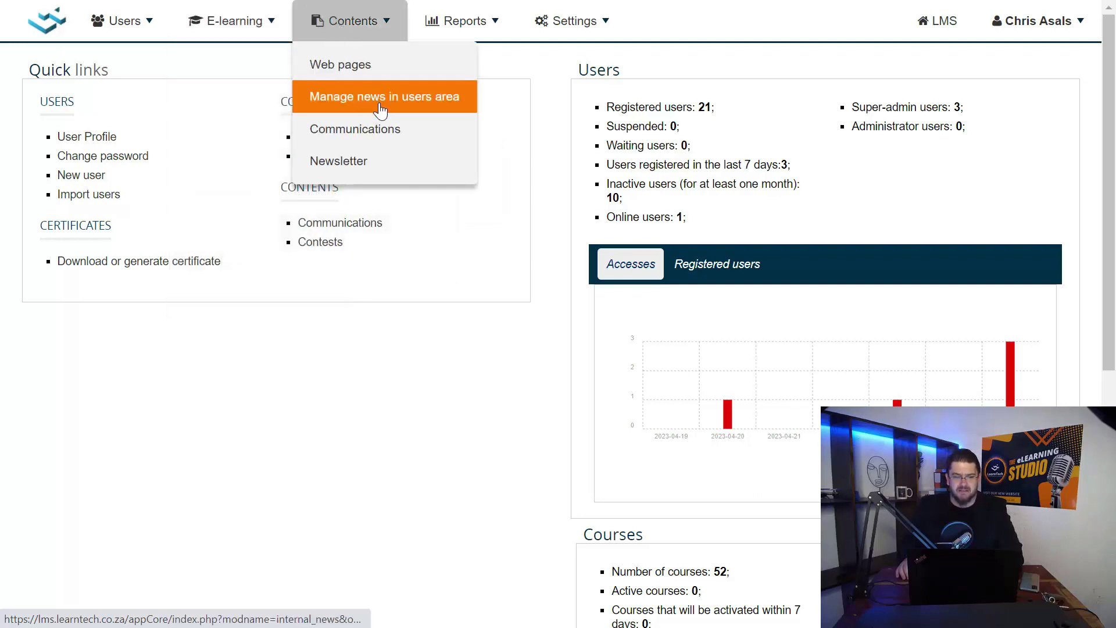
pyautogui.click(260, 74)
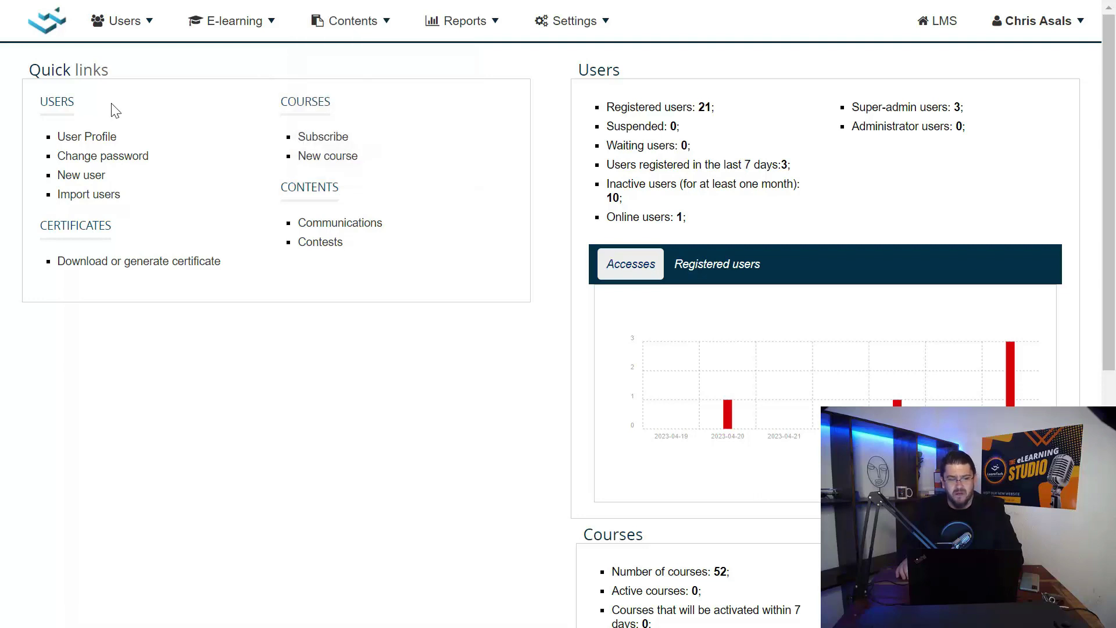
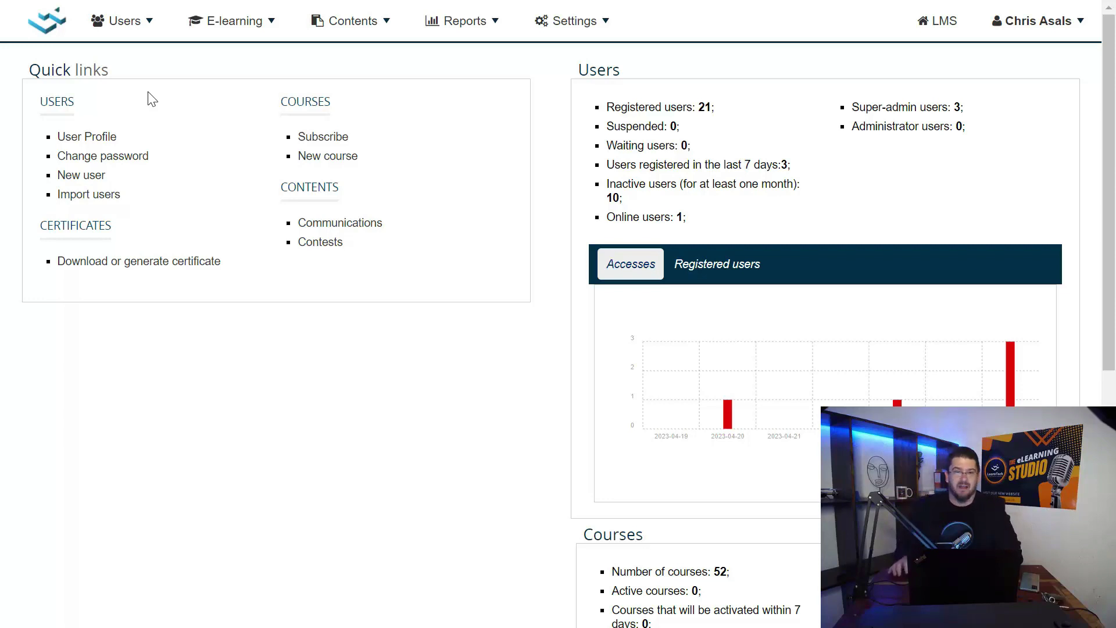
# Look through the user, e-learning and reporting menus, then open User management
pyautogui.click(103, 15)
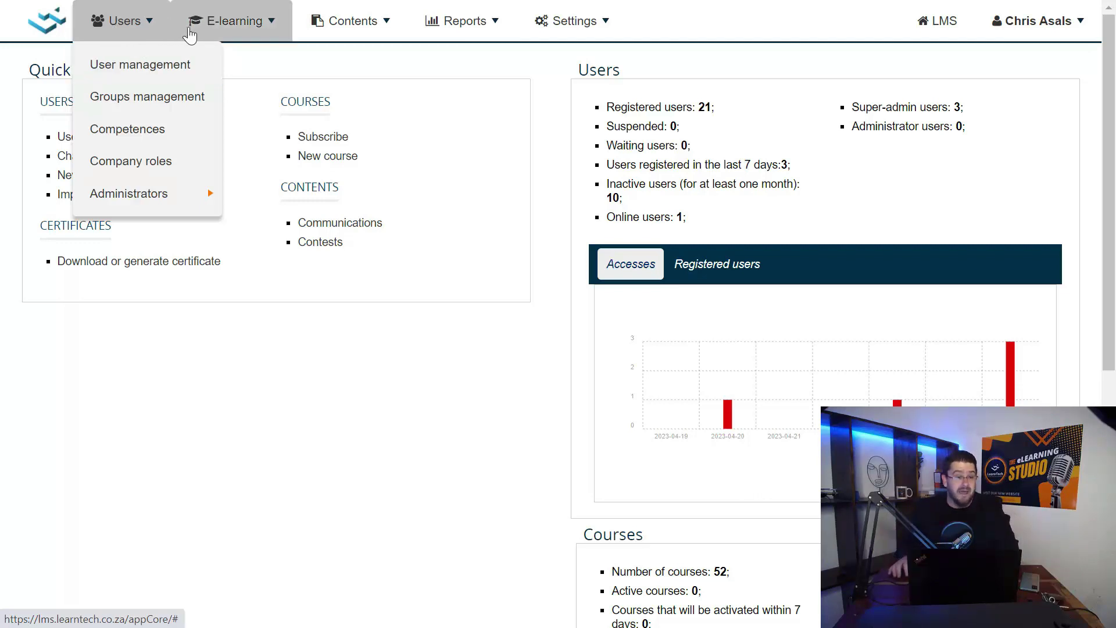
pyautogui.click(198, 29)
pyautogui.moveTo(304, 74)
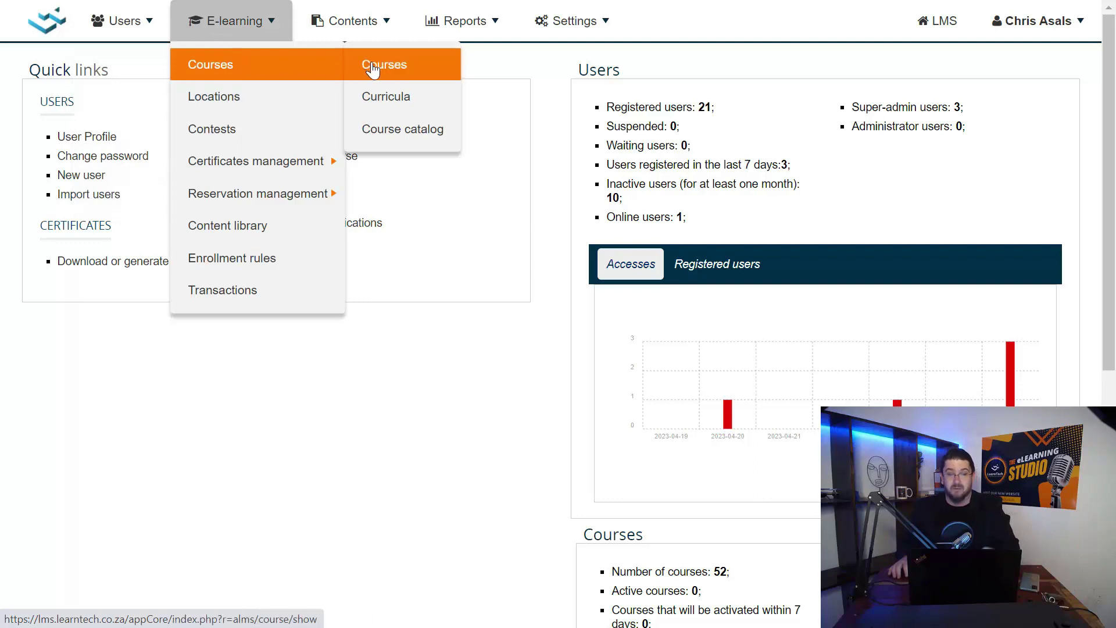
pyautogui.click(462, 21)
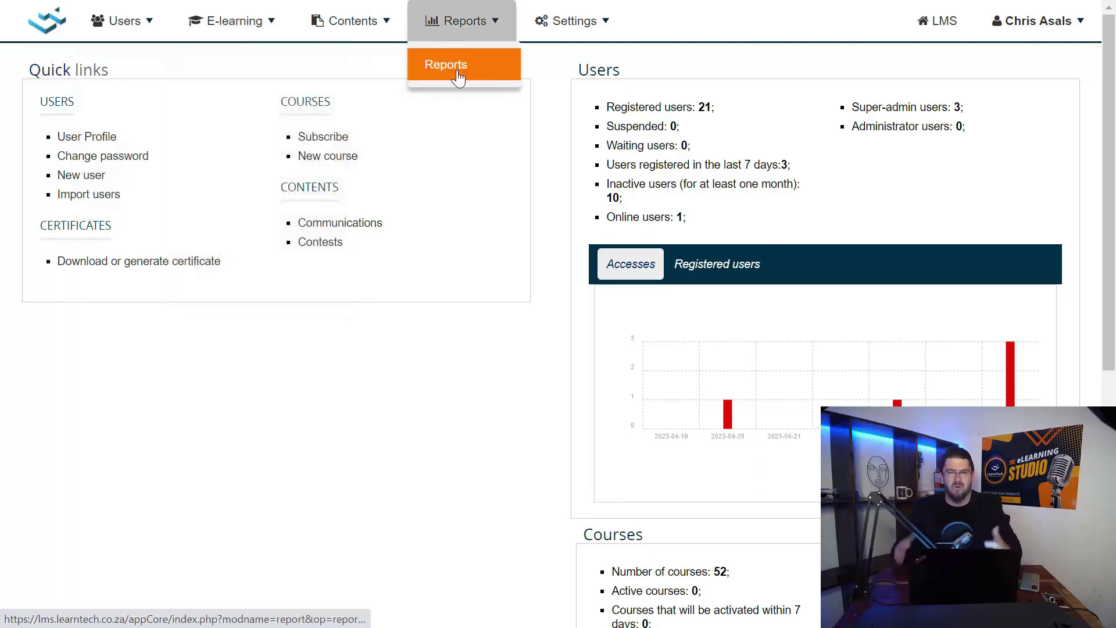
pyautogui.click(116, 21)
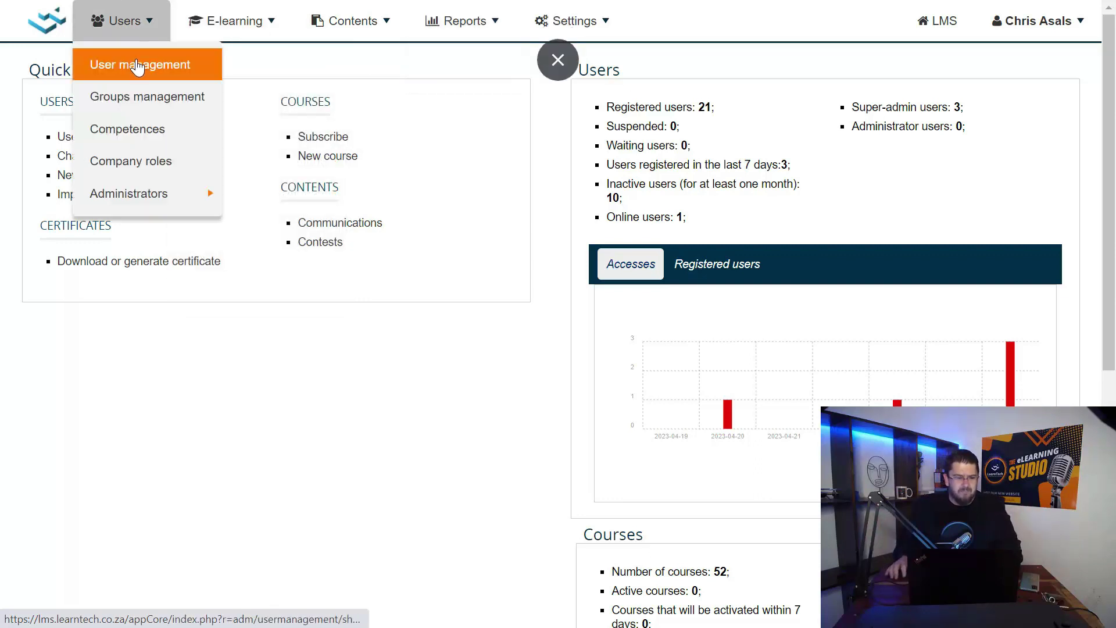
pyautogui.click(138, 65)
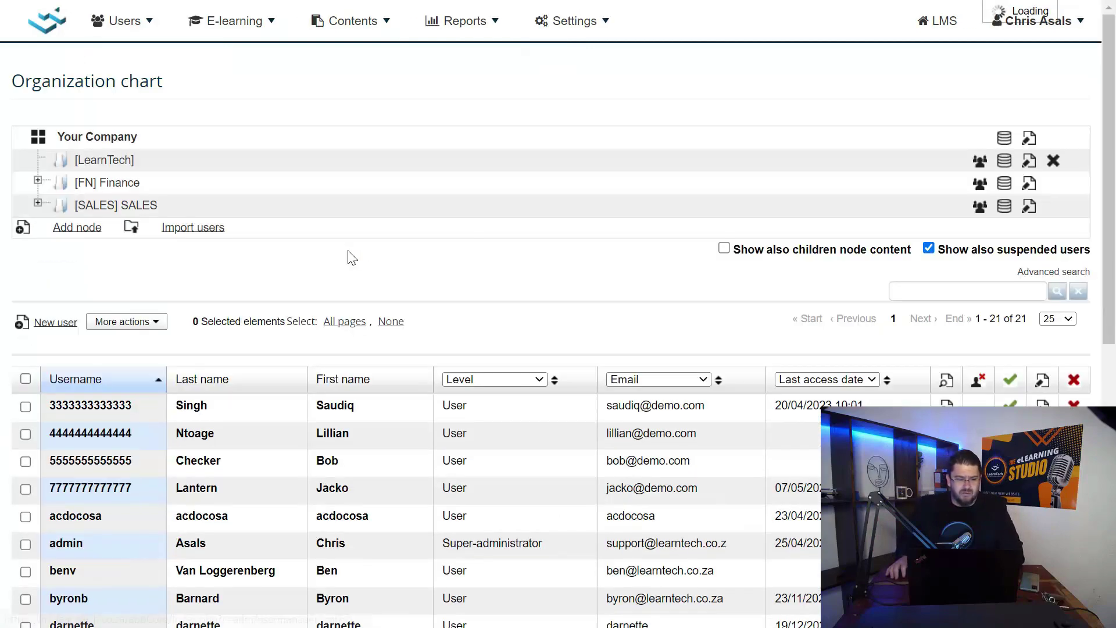
pyautogui.scroll(-1, 352, 258)
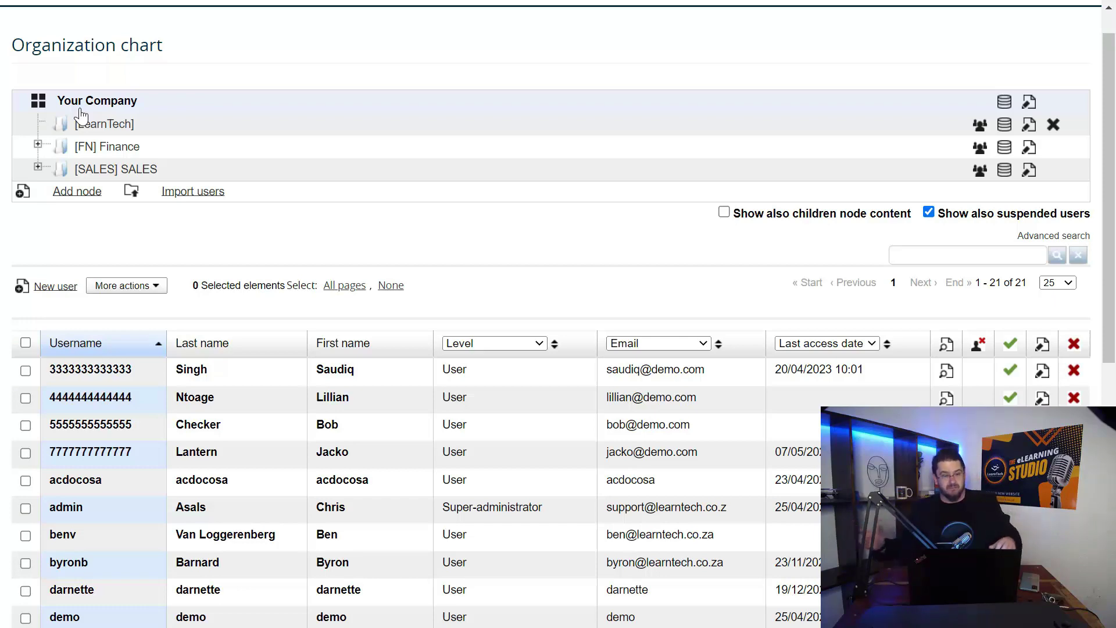
# Explore the Finance and SALES org units, ending on the 5 users of the SALES branch
pyautogui.click(37, 146)
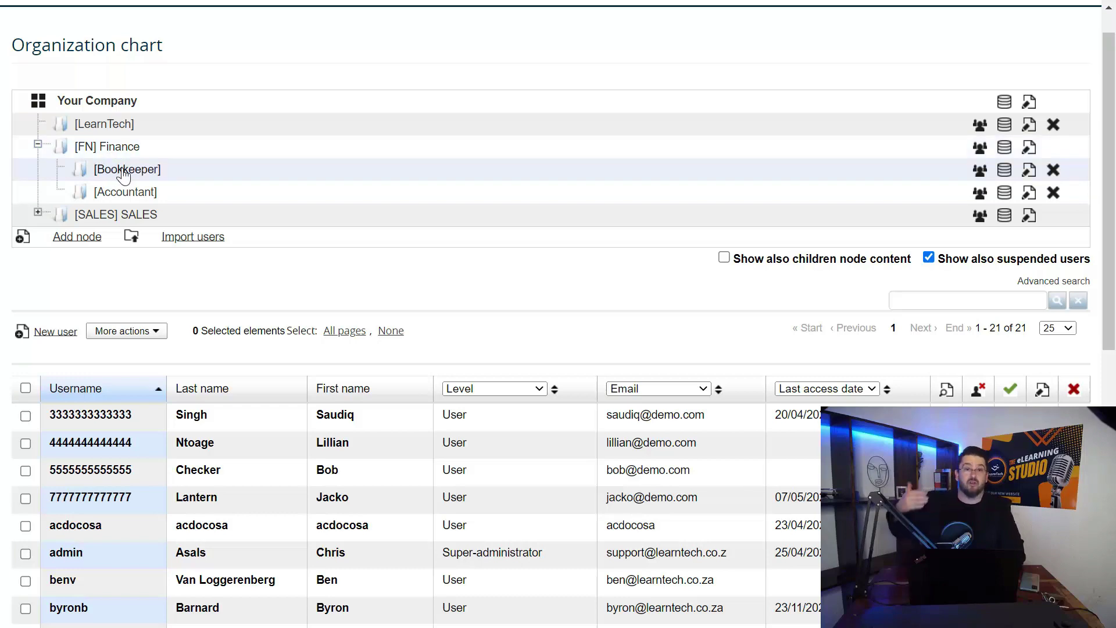
pyautogui.click(123, 169)
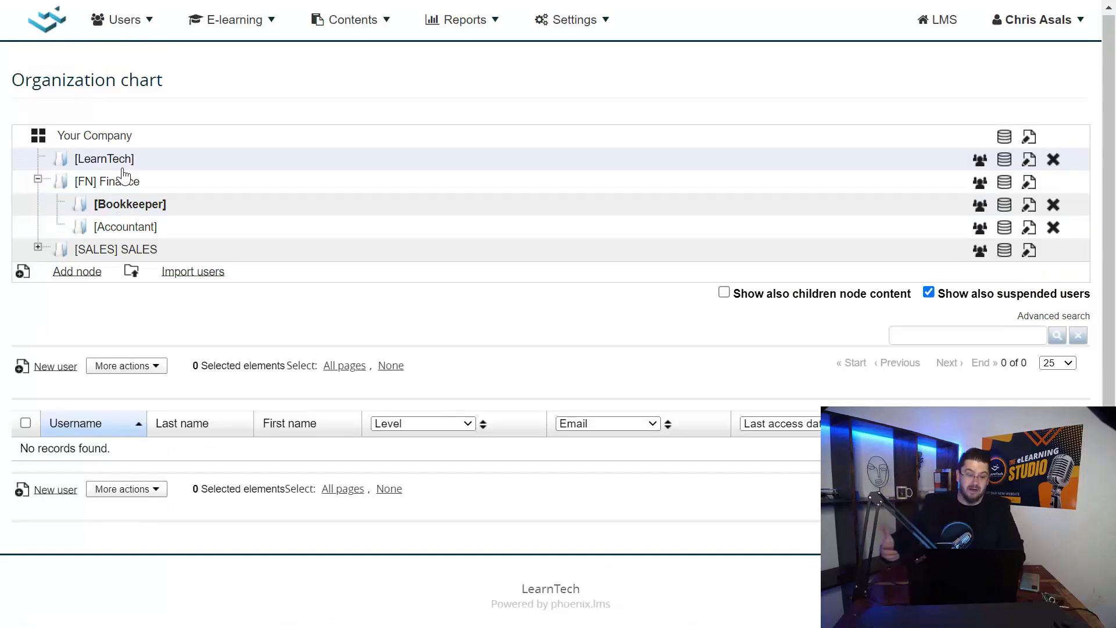
pyautogui.click(38, 180)
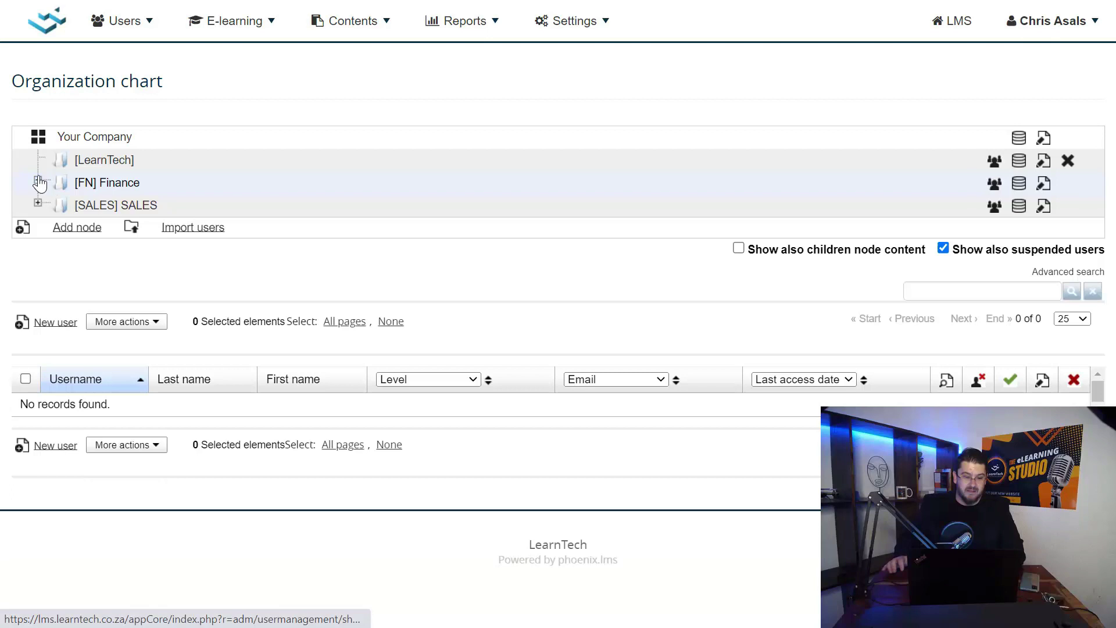
pyautogui.click(42, 210)
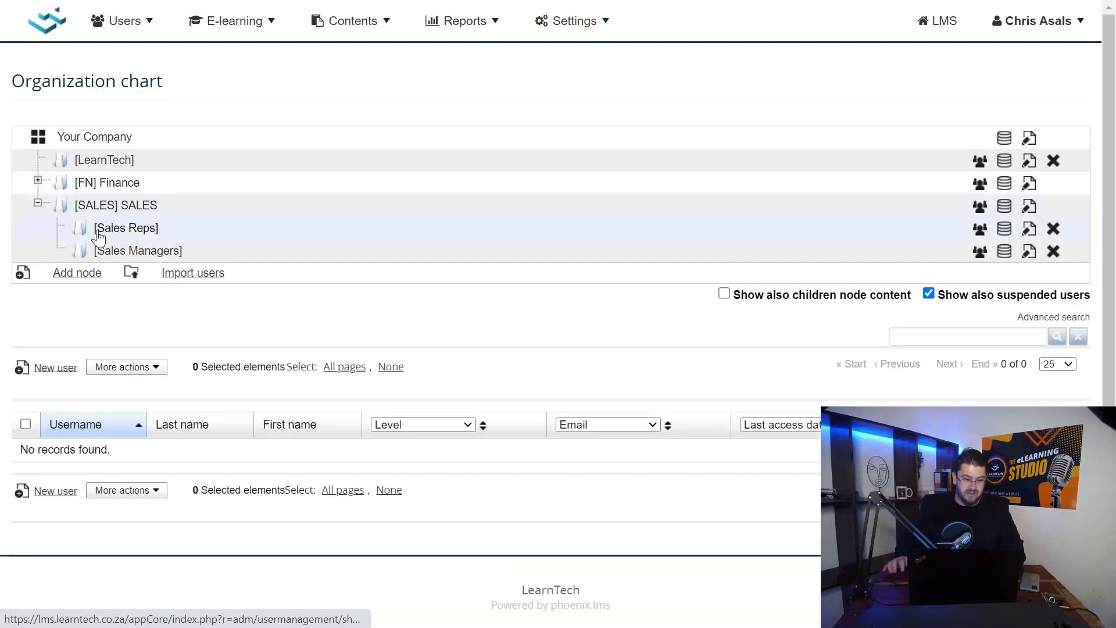
pyautogui.click(119, 231)
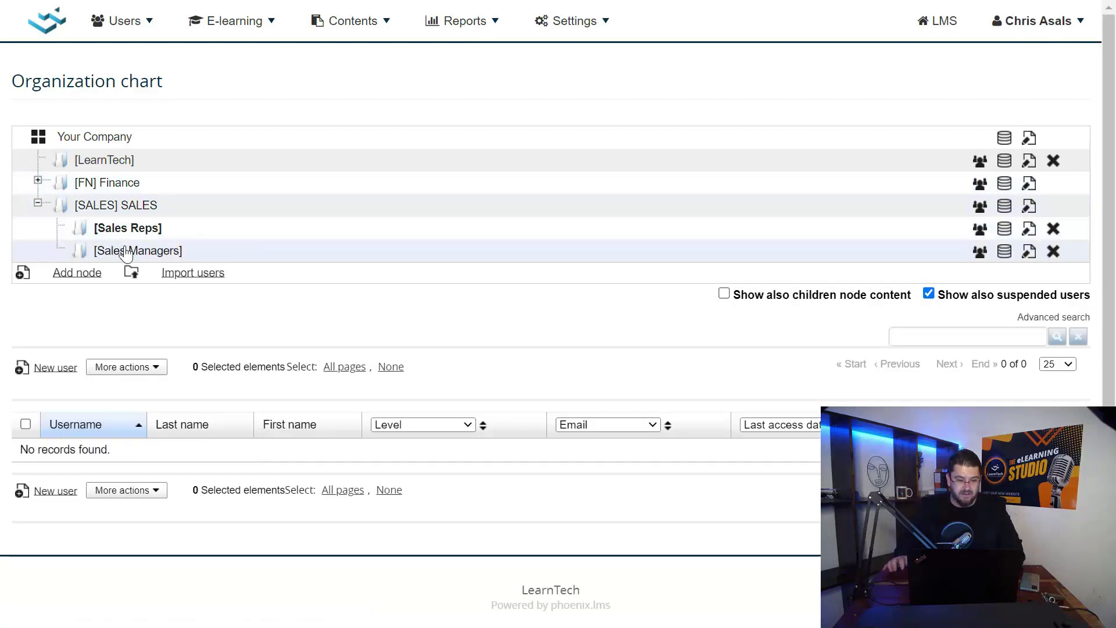
pyautogui.click(122, 250)
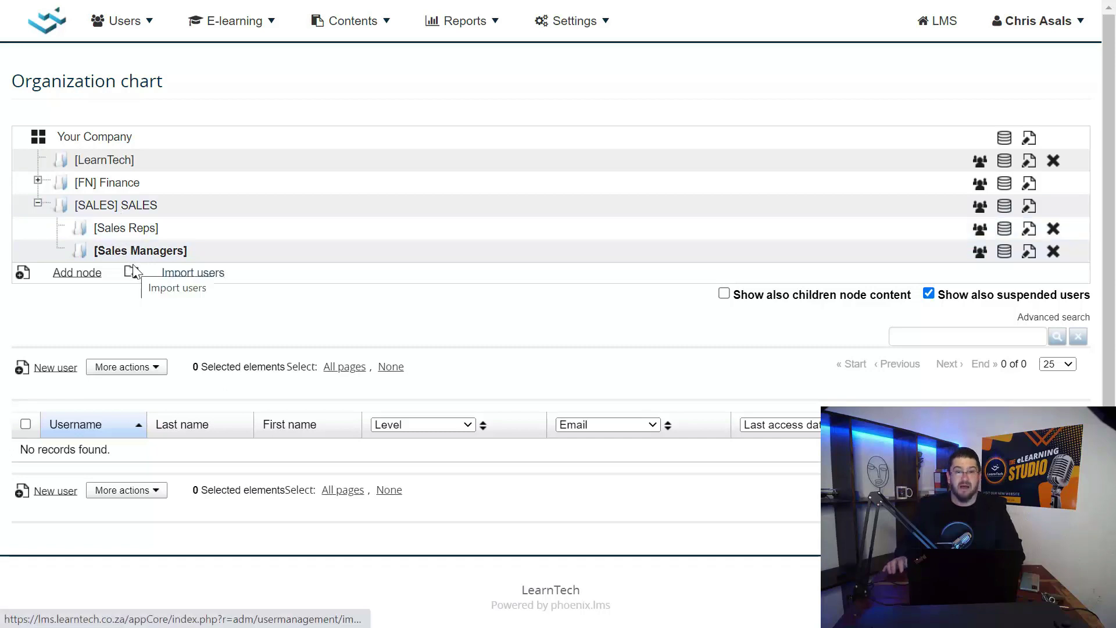
pyautogui.click(120, 231)
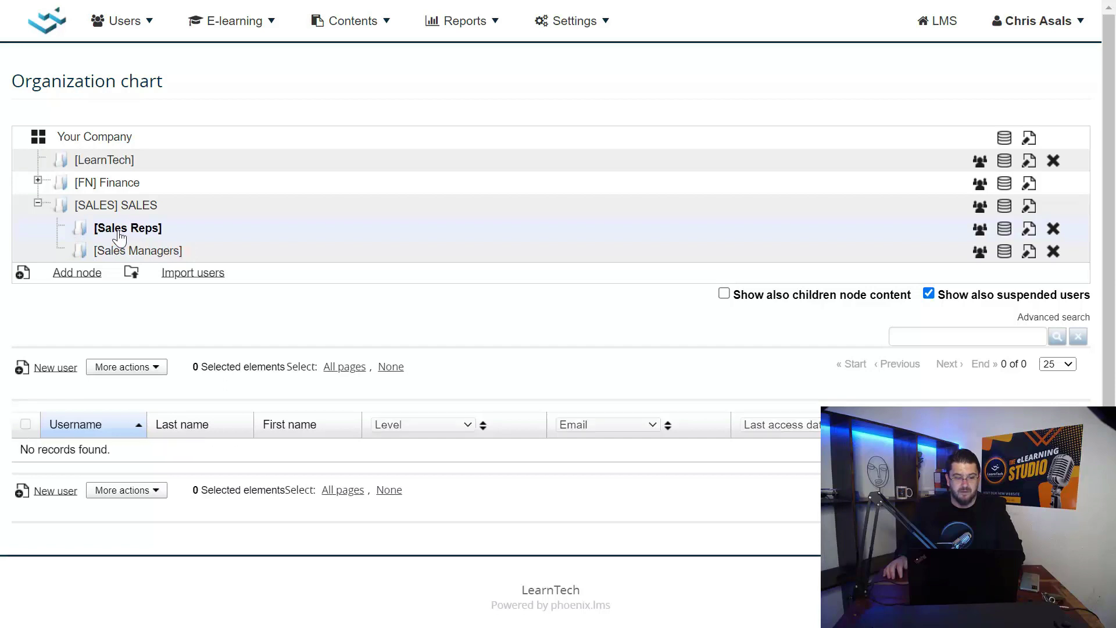
pyautogui.click(125, 212)
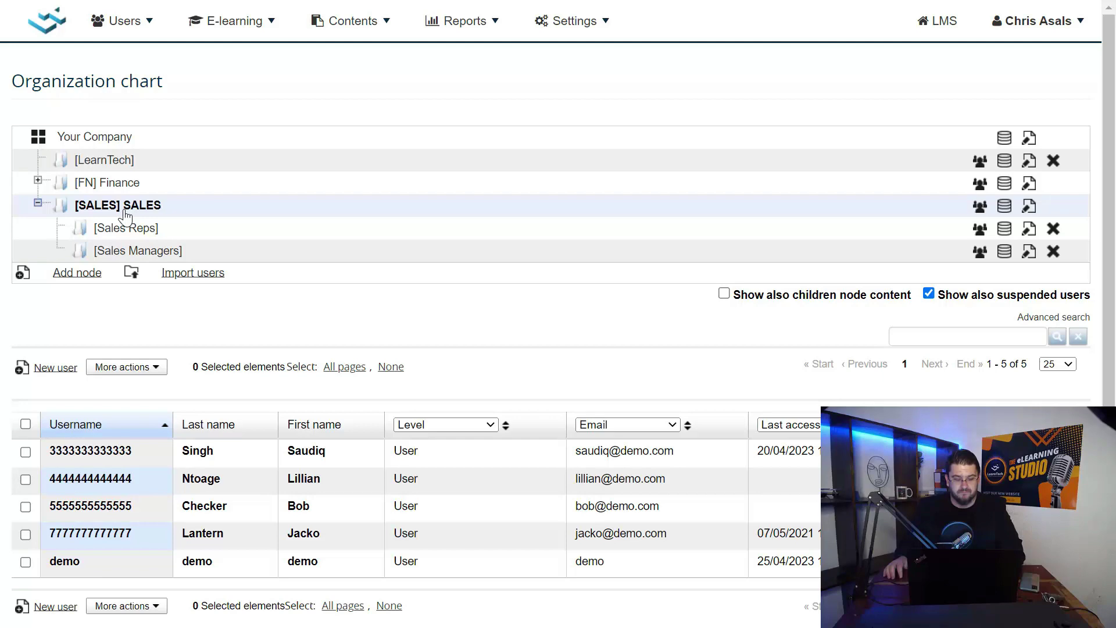
pyautogui.click(37, 204)
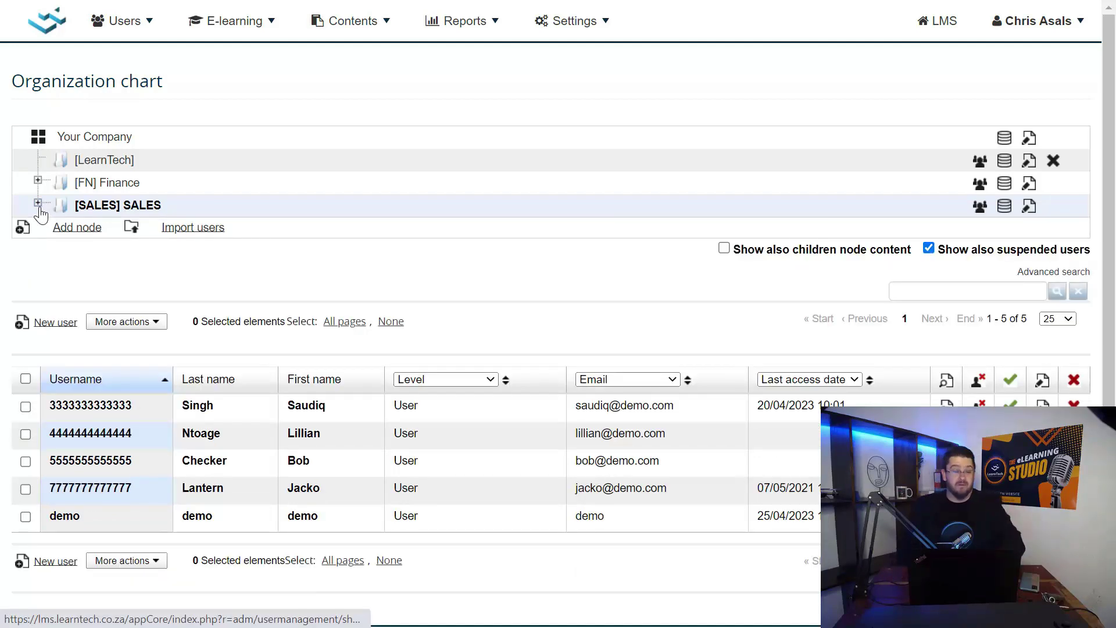
# Re-expand [SALES] SALES to reveal its Sales Reps and Sales Managers sub-units
pyautogui.click(38, 203)
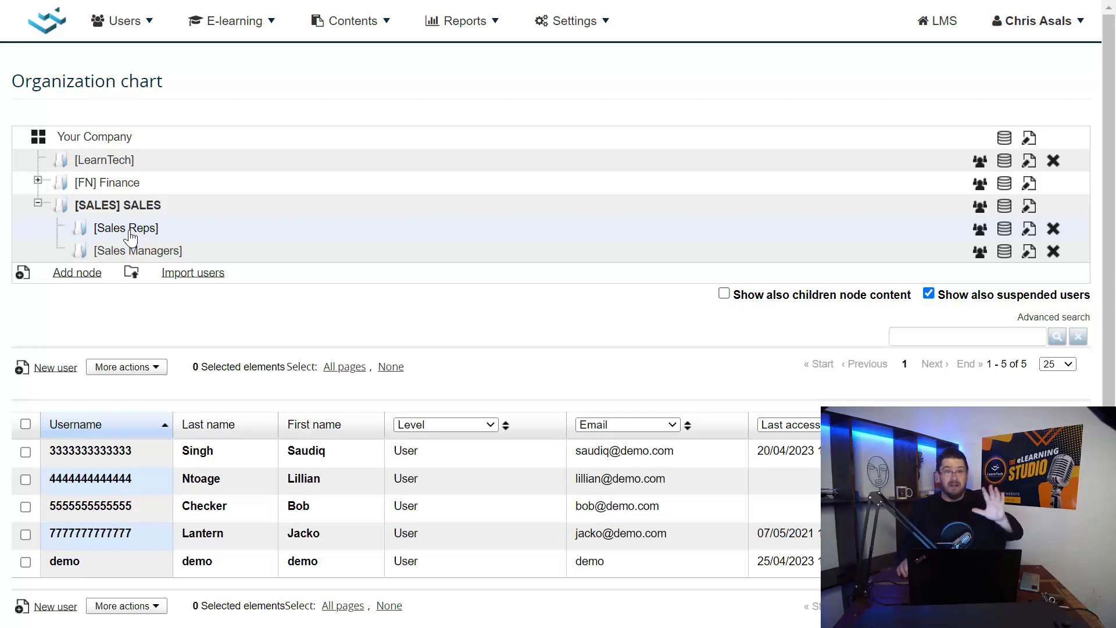
# Add an enrollment rule titled 'Sales Induction' with type Organization chart
pyautogui.click(219, 29)
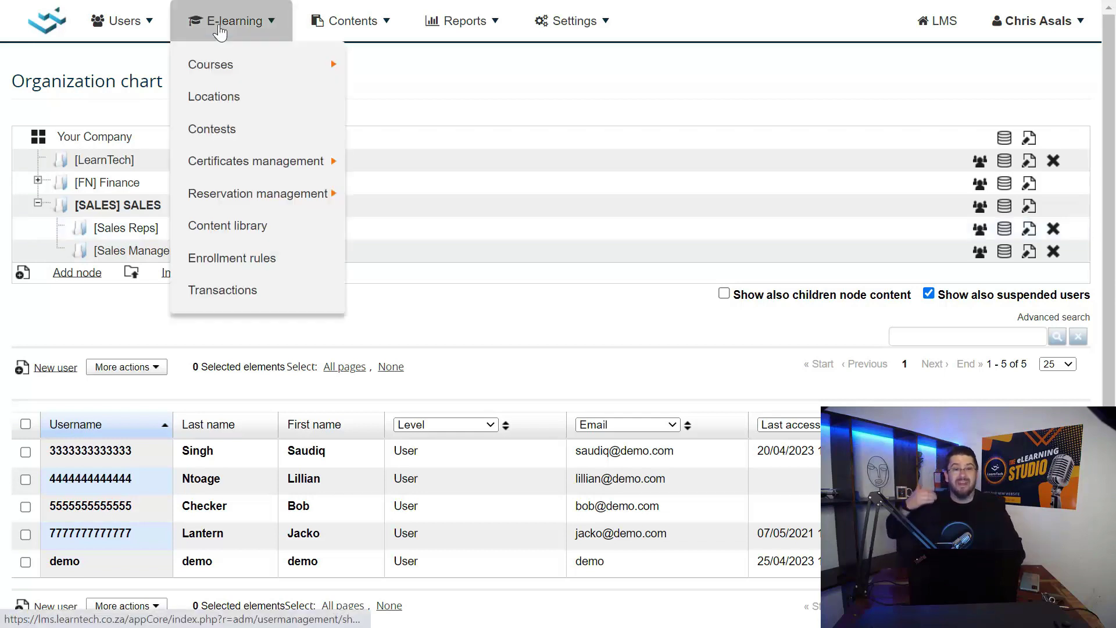
pyautogui.click(248, 257)
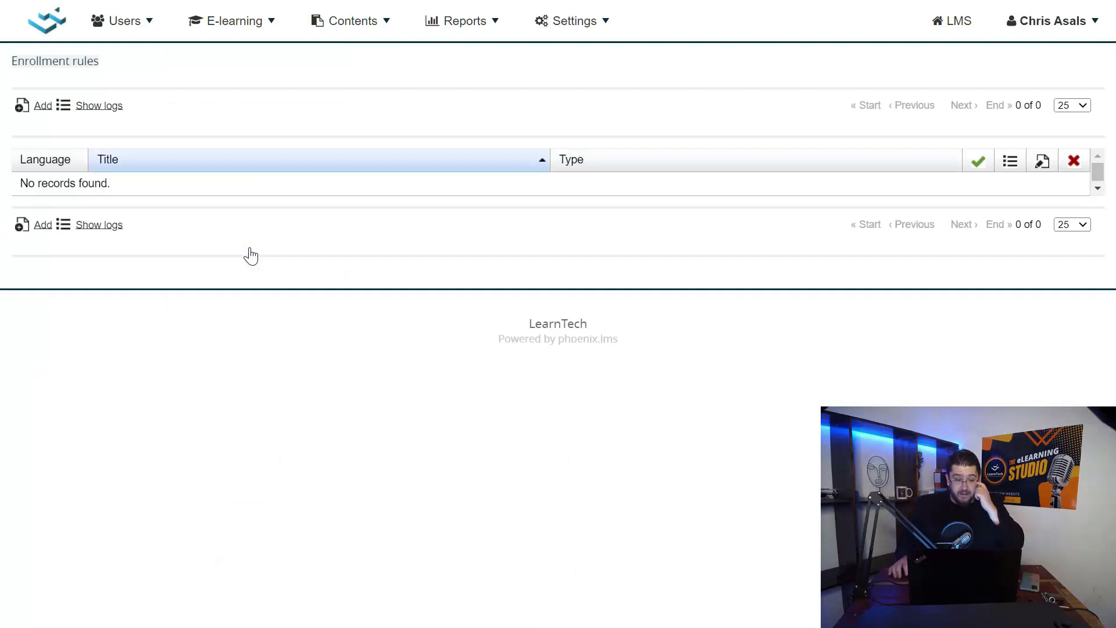
pyautogui.click(44, 226)
pyautogui.click(632, 271)
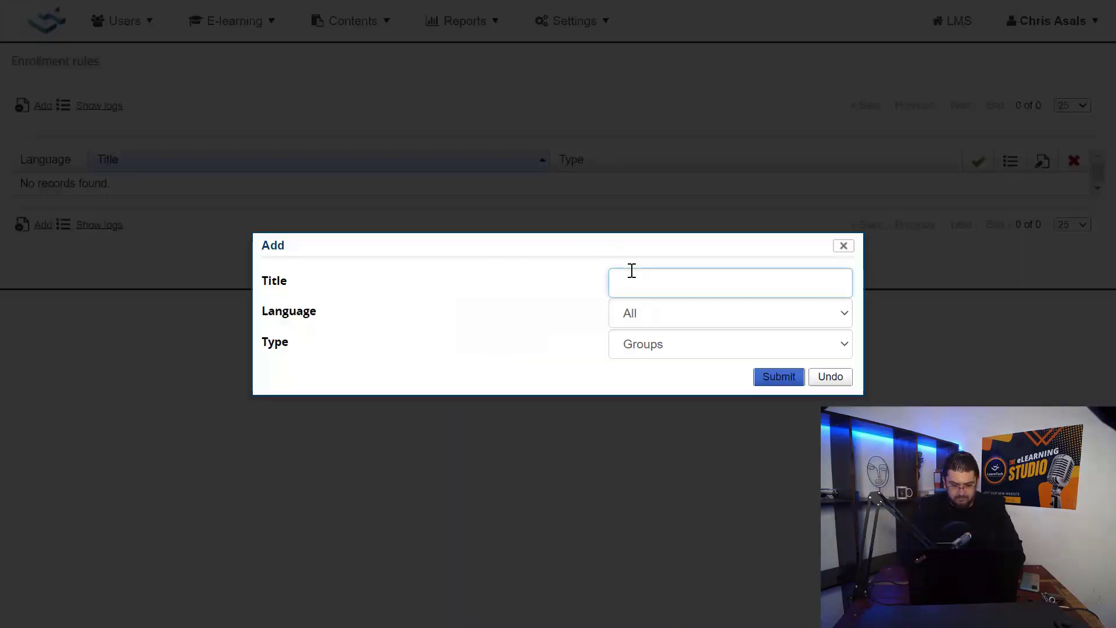
pyautogui.write('Sales ')
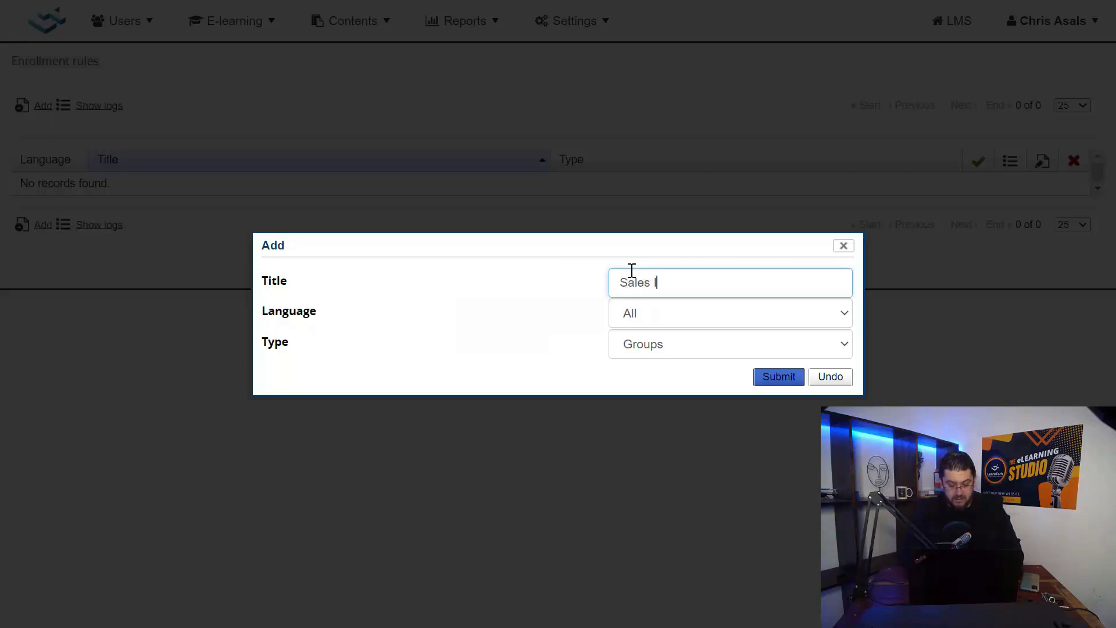
pyautogui.write('Induction')
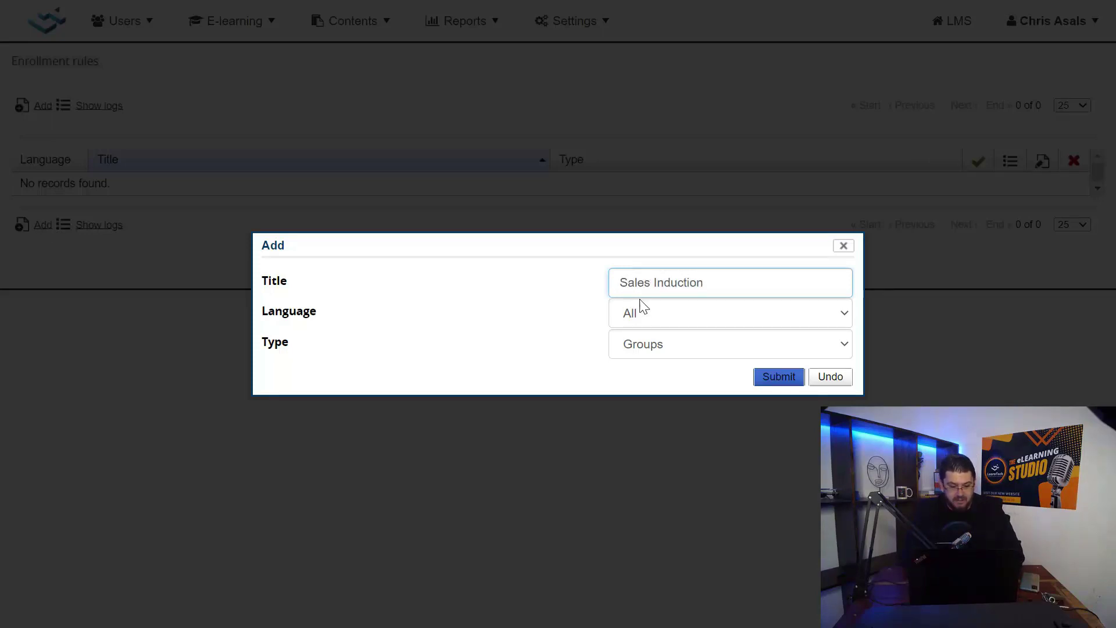
pyautogui.click(651, 351)
pyautogui.click(633, 381)
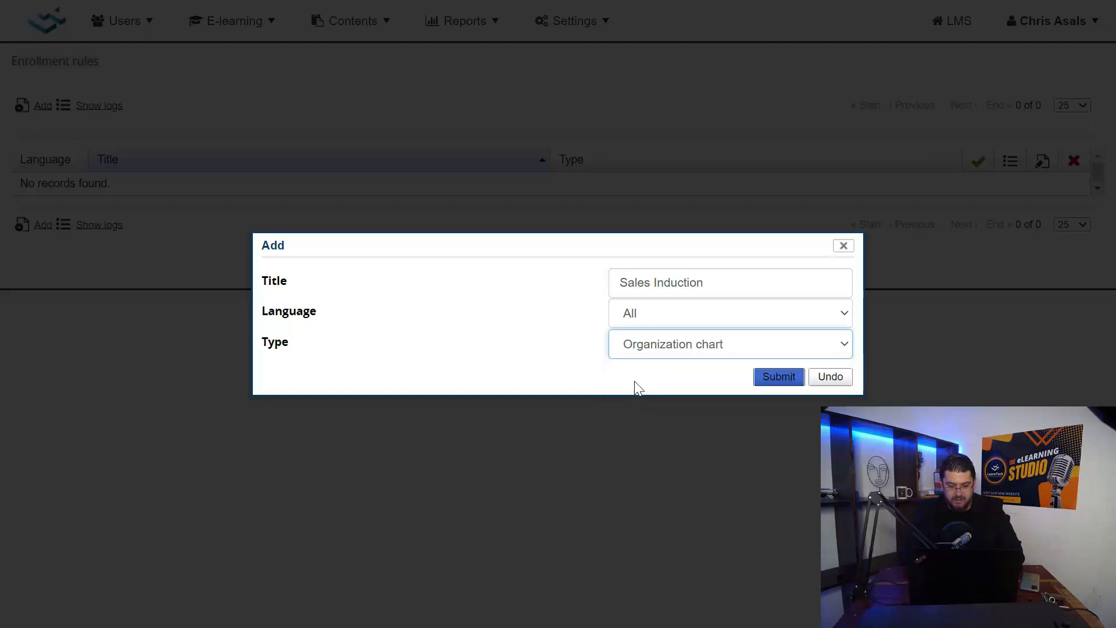
pyautogui.click(761, 378)
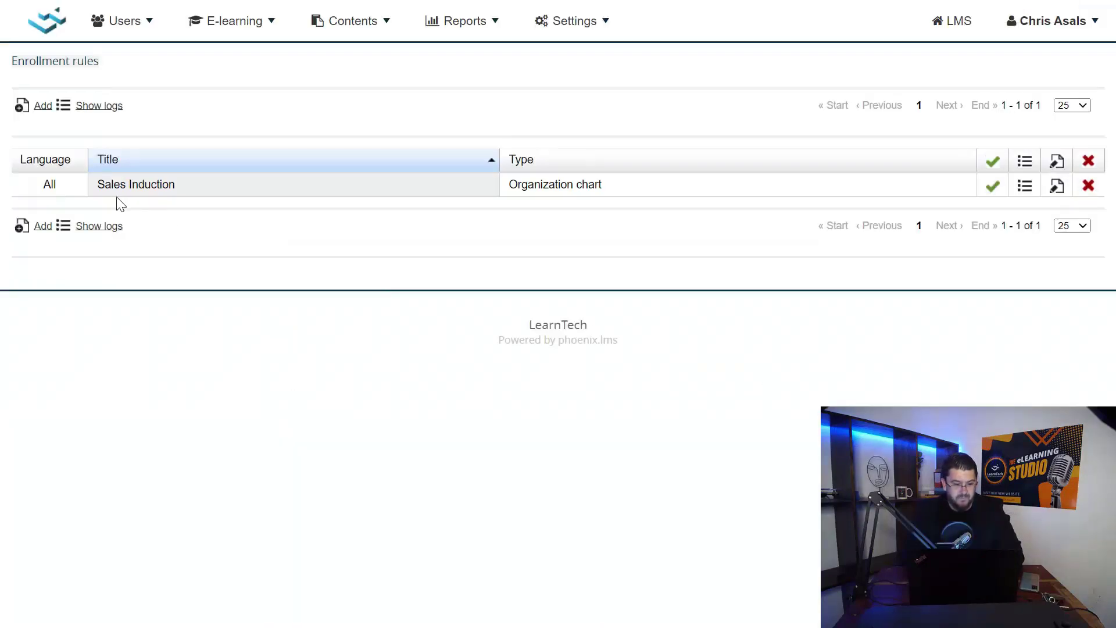
# Set the Sales Induction rule's organization chart target to [SALES] SALES with Descendants
pyautogui.click(1021, 192)
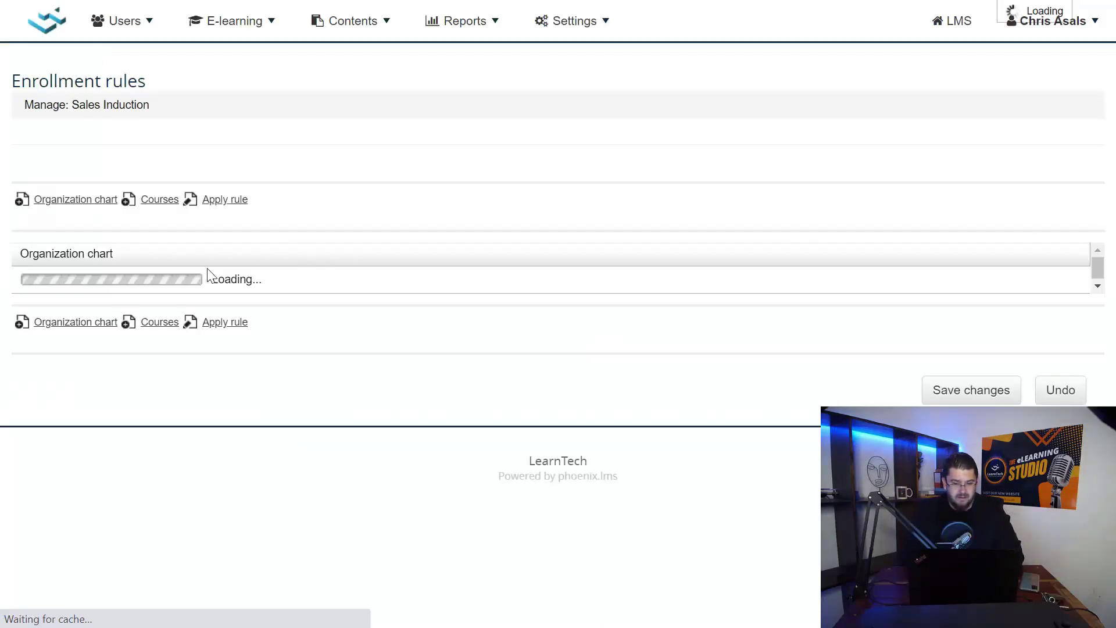
pyautogui.click(74, 344)
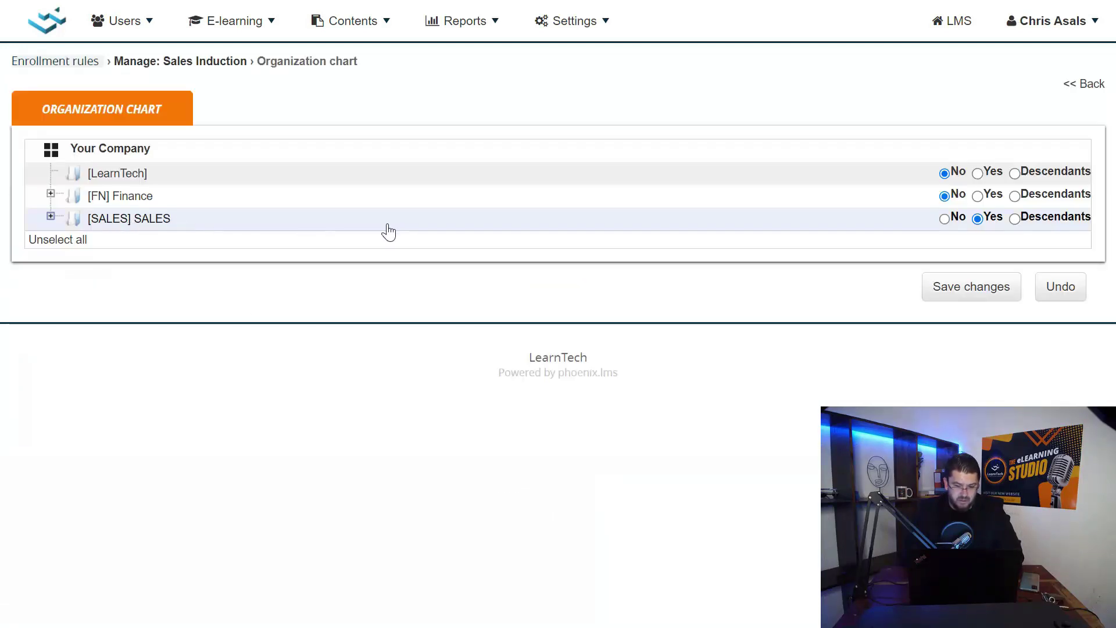
pyautogui.click(1015, 219)
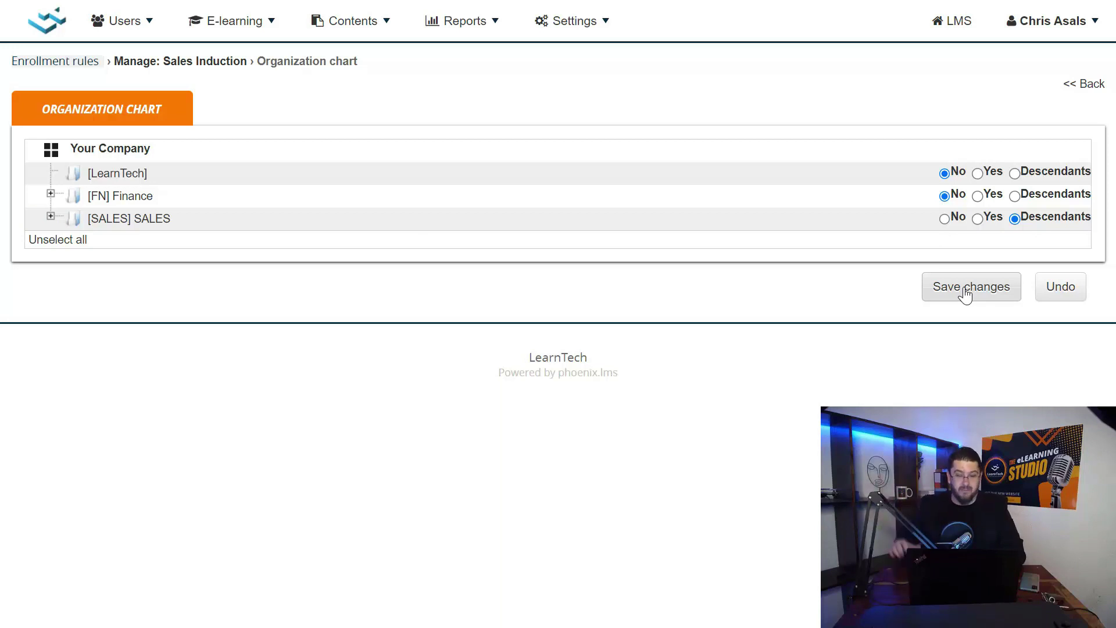
pyautogui.click(966, 295)
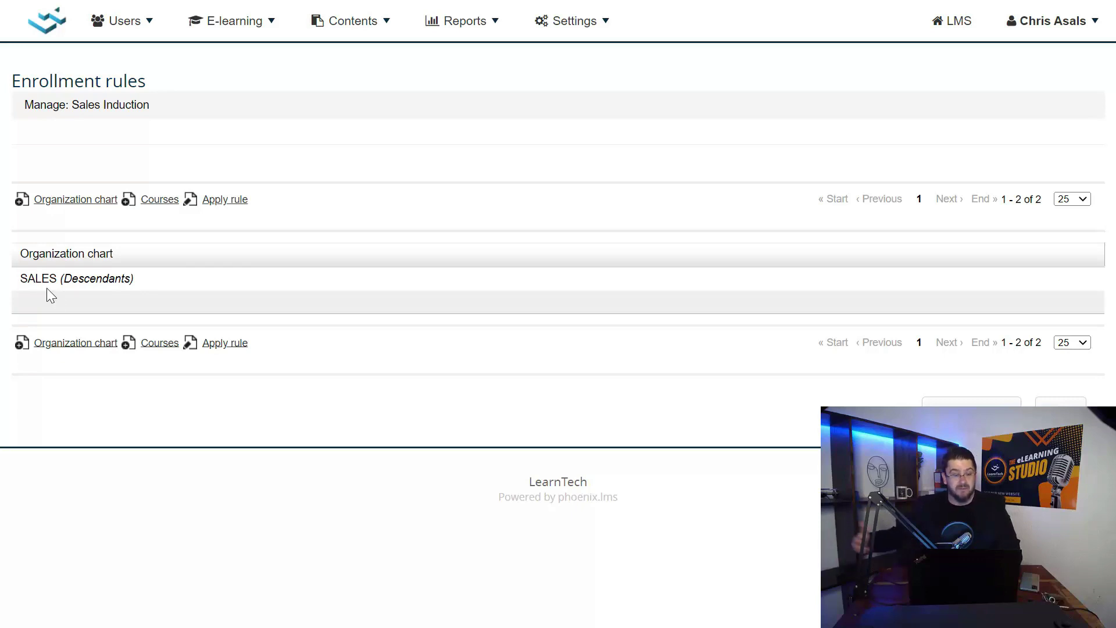
# Add the Onboarding course SAI Sales Induction (demo) to the rule
pyautogui.click(160, 344)
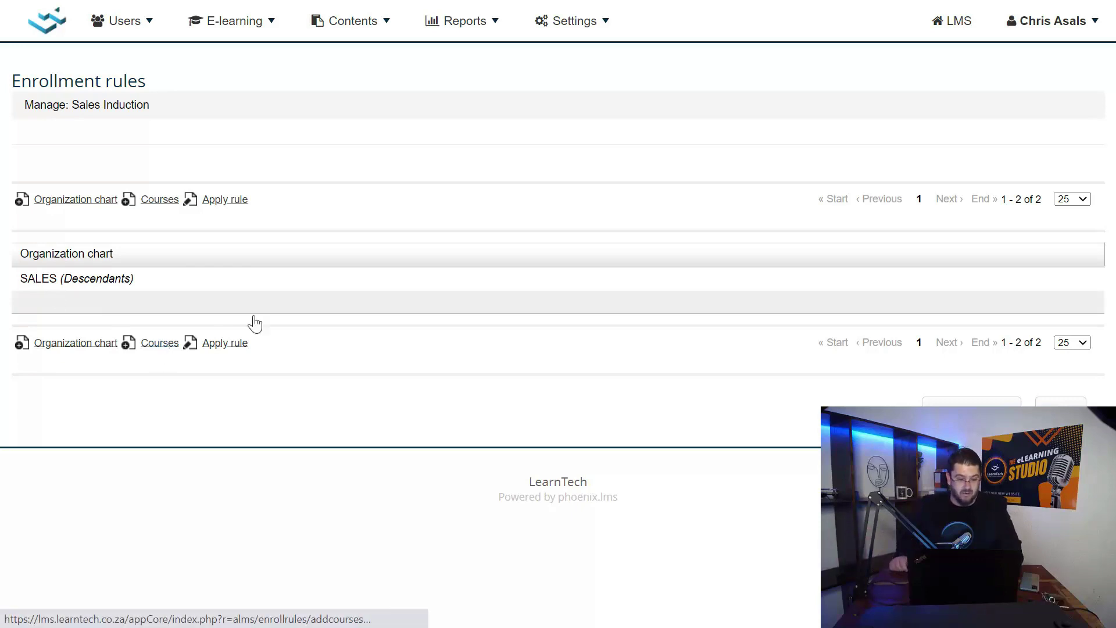
pyautogui.scroll(-2, 252, 322)
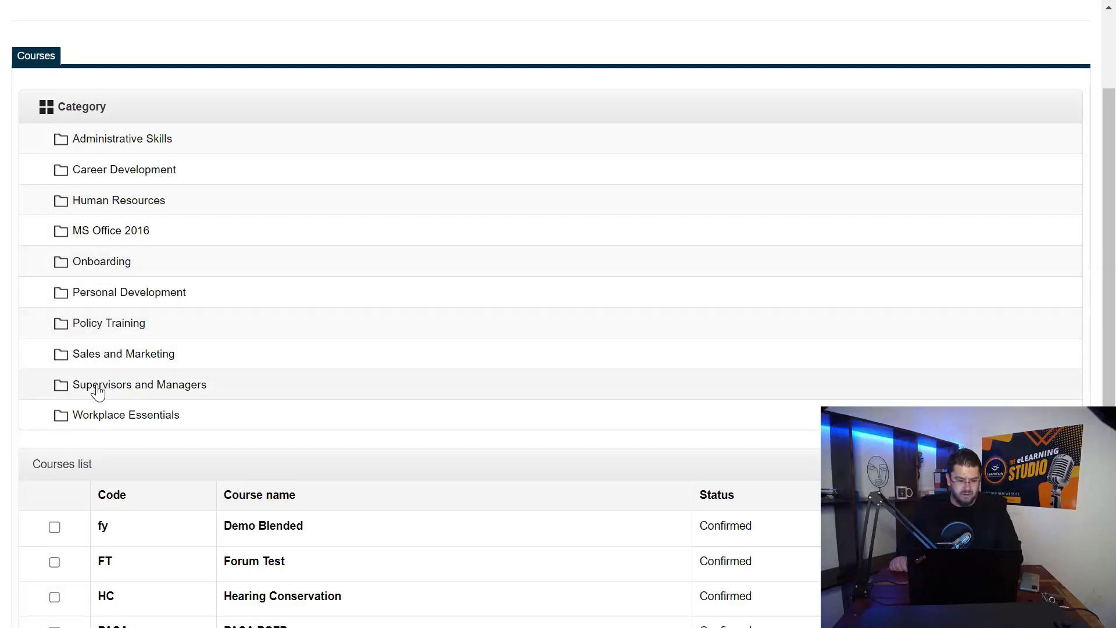
pyautogui.click(103, 263)
pyautogui.scroll(-3, 128, 299)
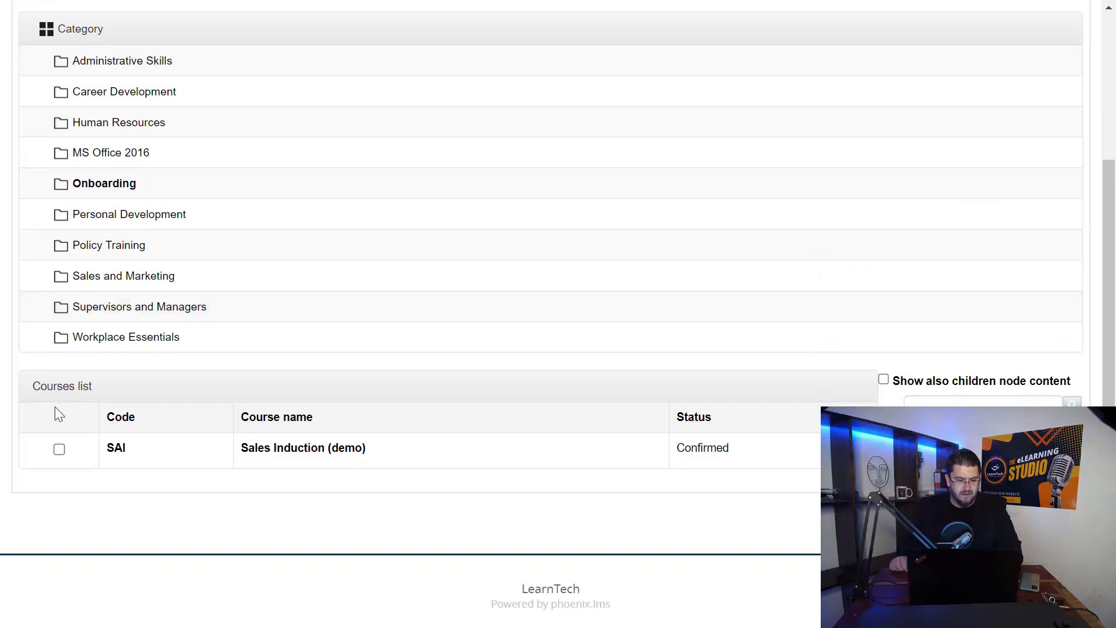
pyautogui.click(58, 449)
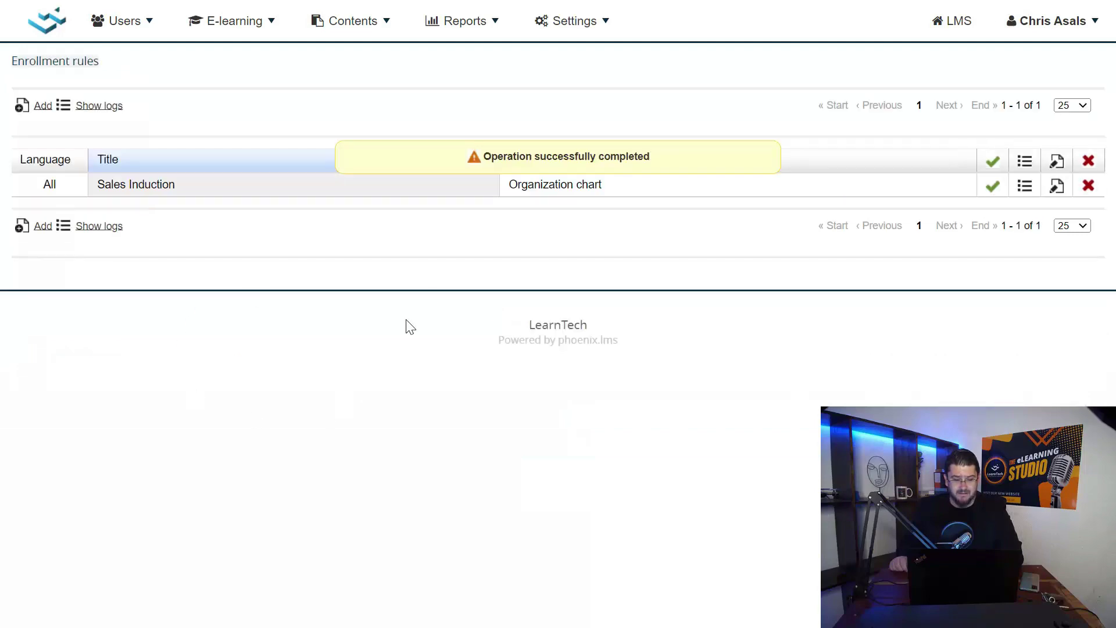
# Open User management to review the SALES branch's 5 users, then collapse the SALES node
pyautogui.click(112, 24)
pyautogui.click(124, 77)
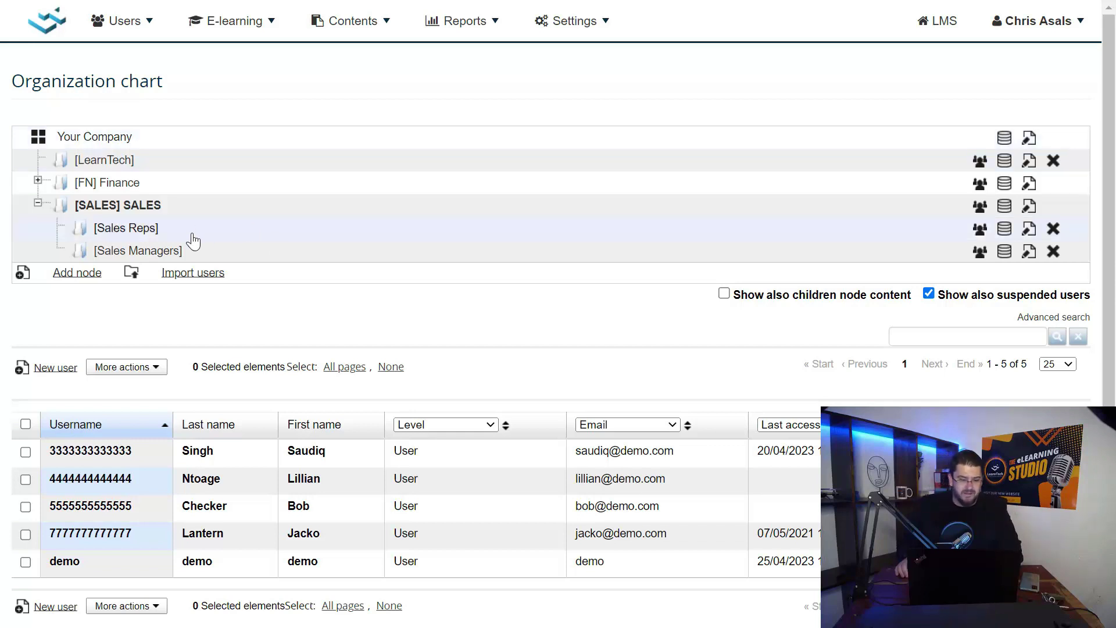
pyautogui.click(38, 205)
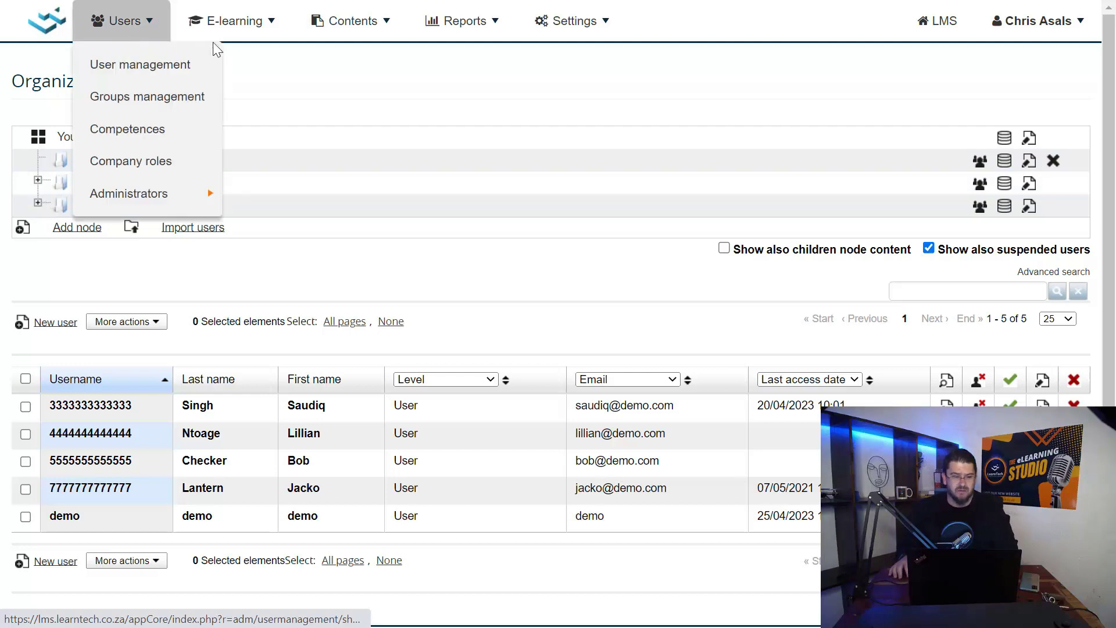
# Open the Courses list and view the Administrative Skills category
pyautogui.moveTo(229, 35)
pyautogui.moveTo(289, 64)
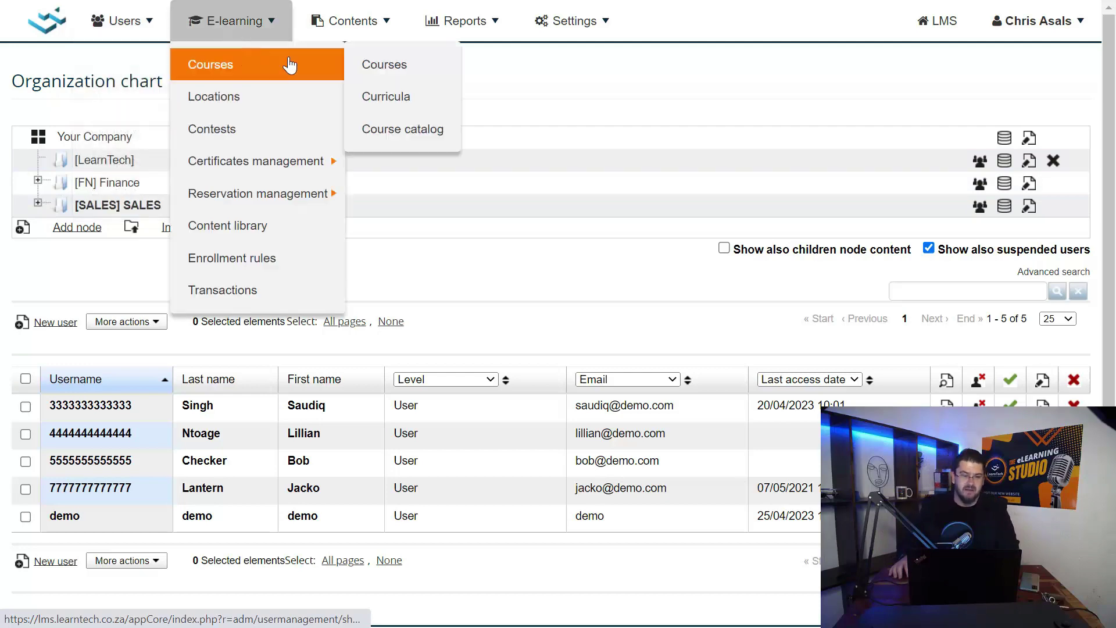
pyautogui.click(370, 68)
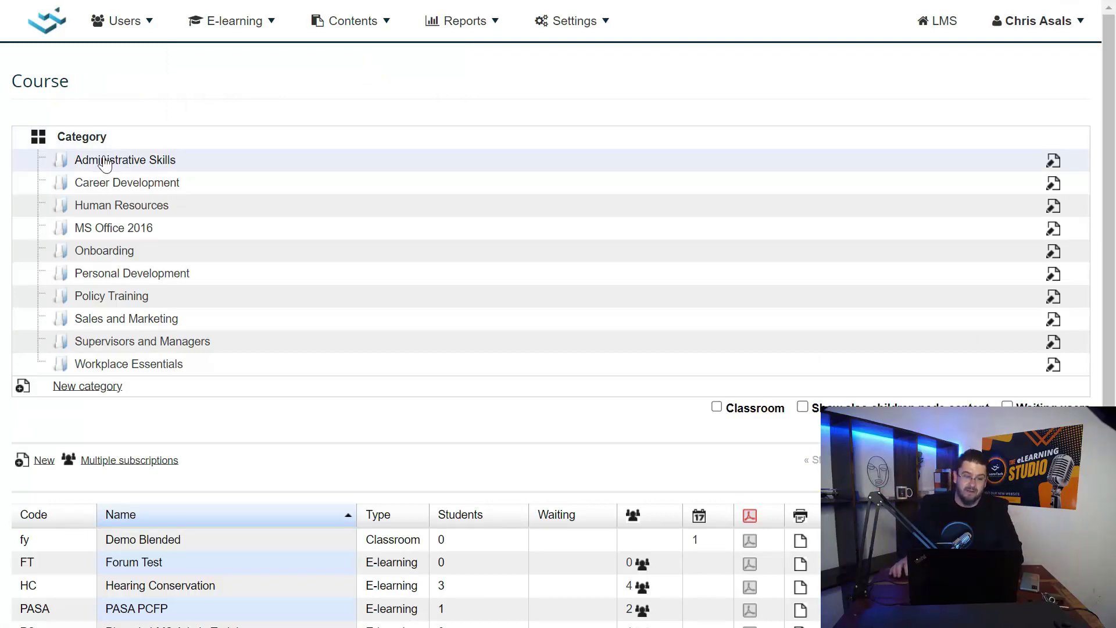
pyautogui.click(139, 166)
pyautogui.scroll(-3, 242, 291)
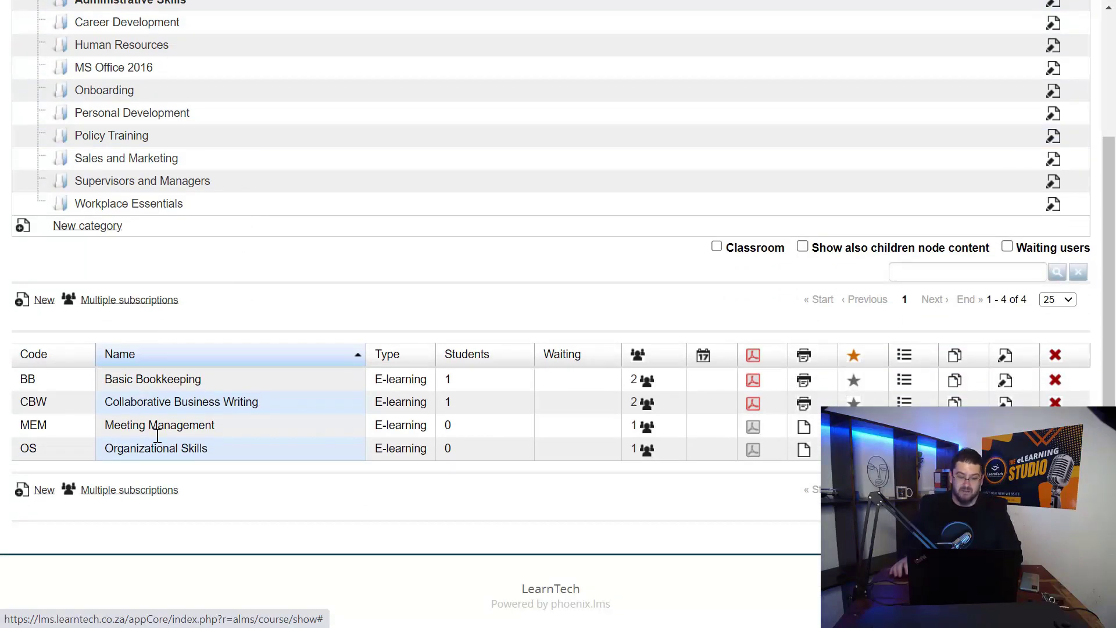
pyautogui.scroll(1, 158, 438)
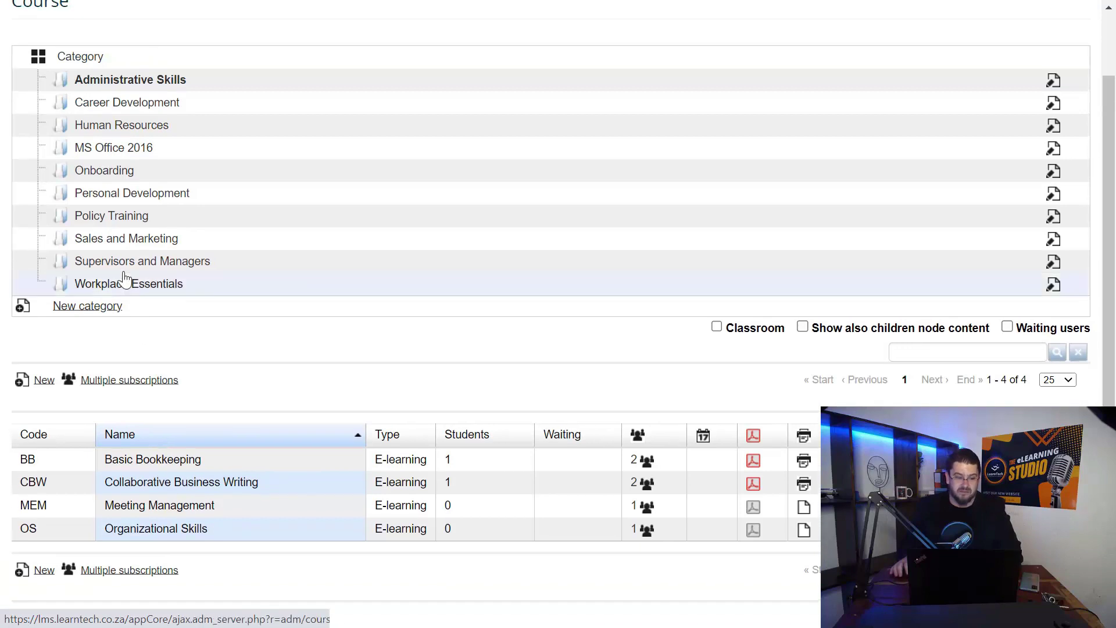
# Browse the Onboarding category, then Personal Development with its 10 e-learning courses
pyautogui.click(97, 175)
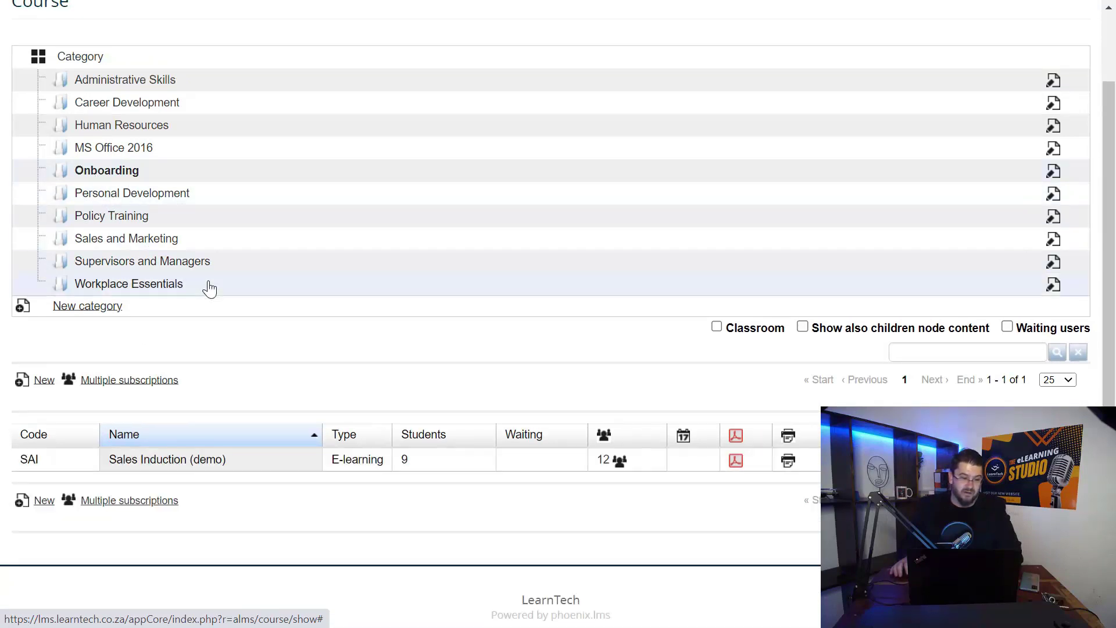
pyautogui.scroll(-1, 207, 286)
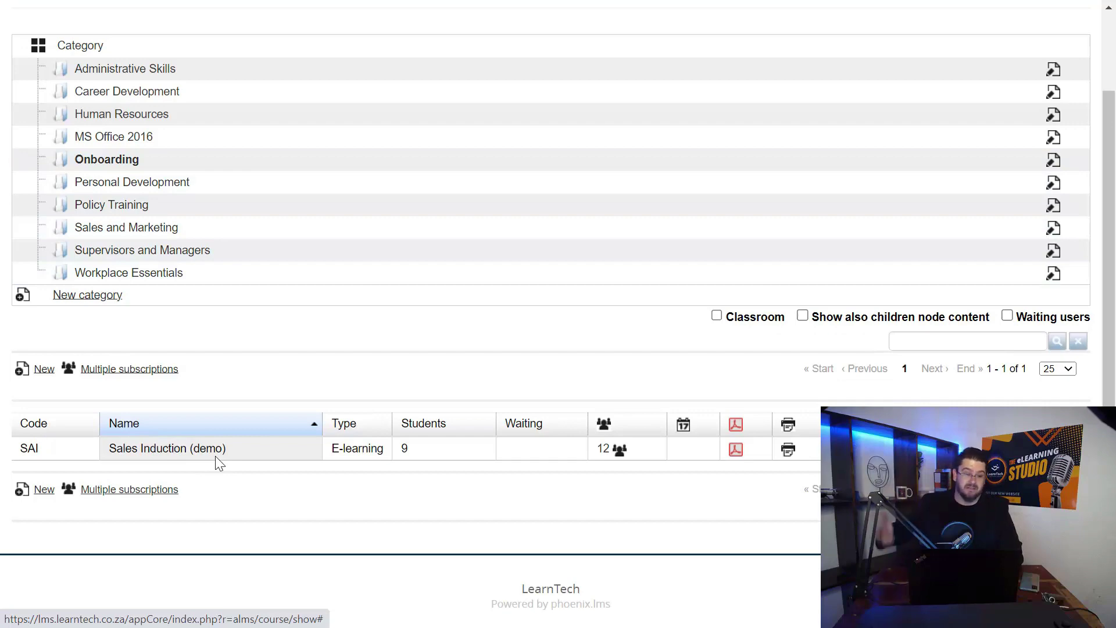
pyautogui.scroll(1, 150, 234)
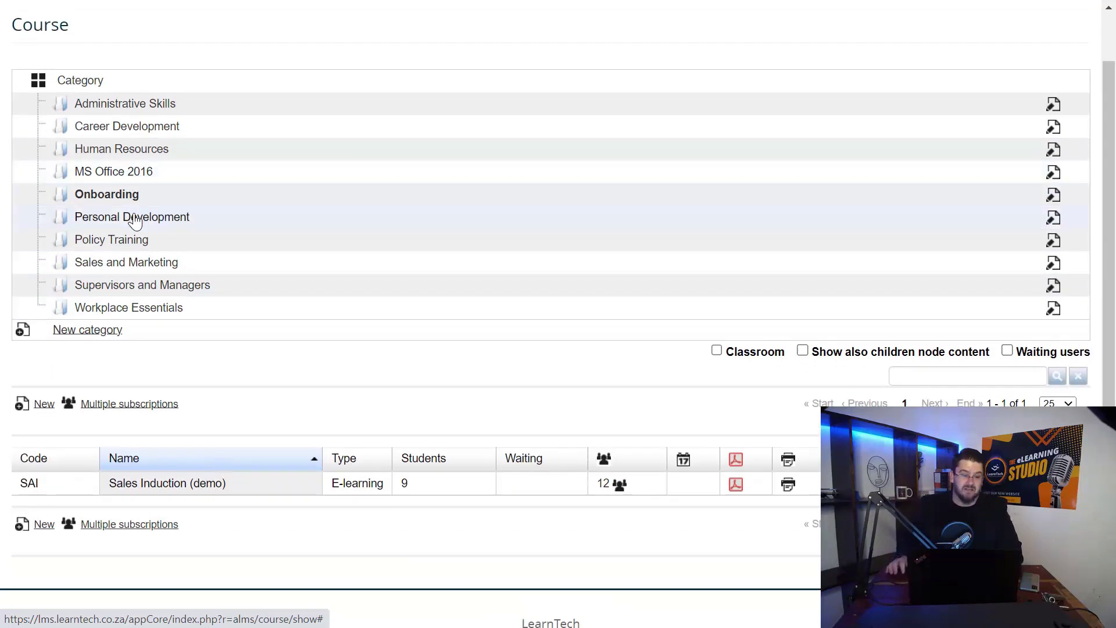
pyautogui.click(134, 218)
pyautogui.scroll(-2, 198, 410)
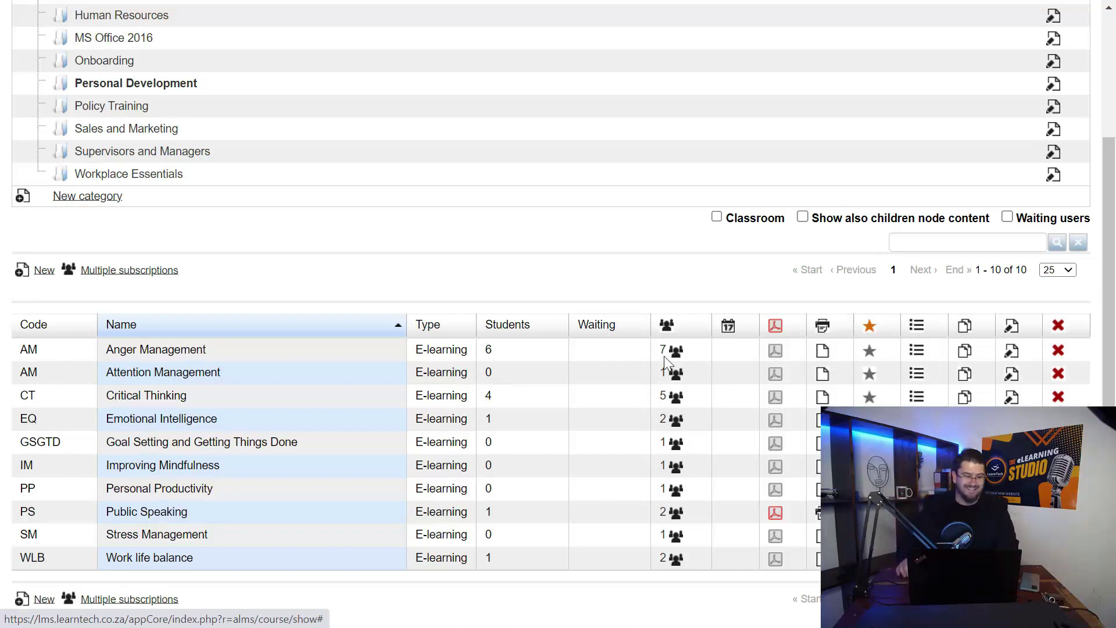
pyautogui.scroll(3, 664, 356)
pyautogui.scroll(-1, 664, 356)
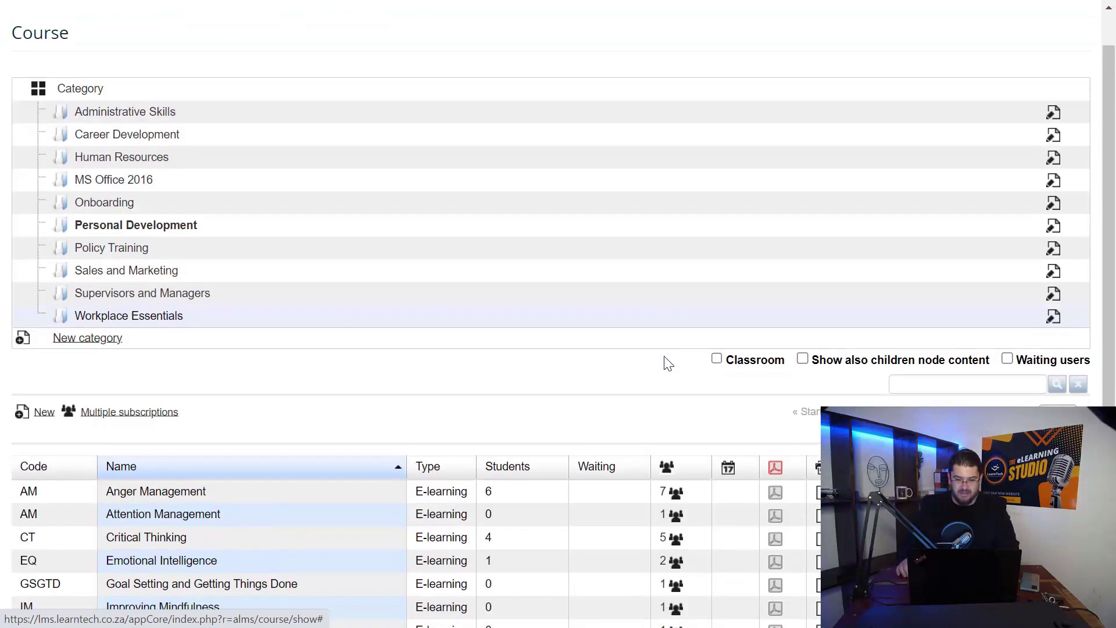
pyautogui.scroll(1, 664, 356)
pyautogui.moveTo(268, 22)
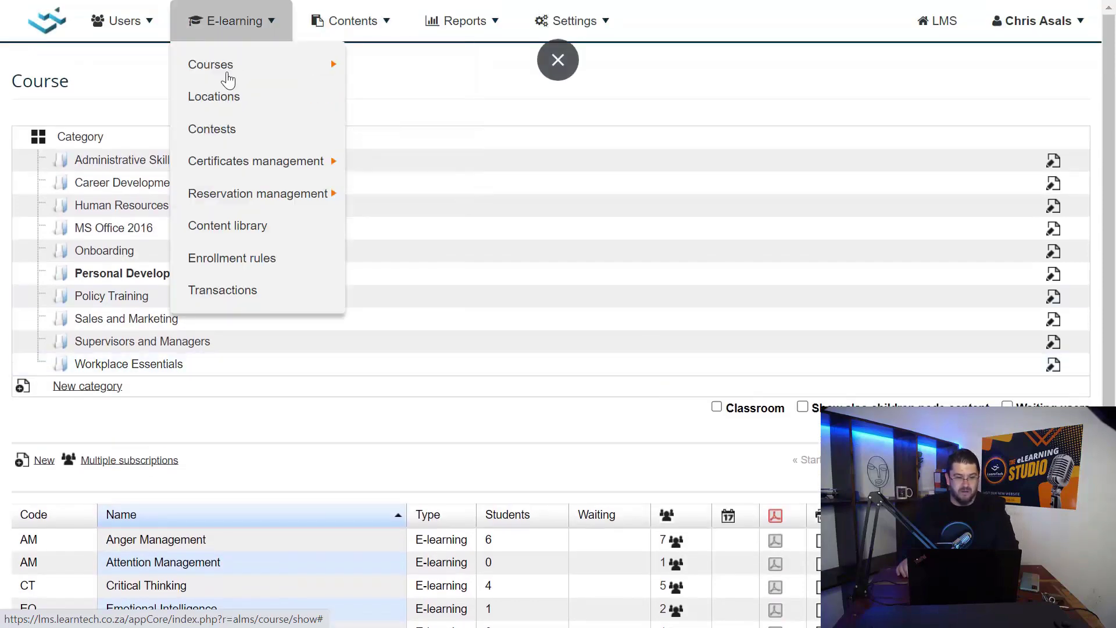
pyautogui.moveTo(220, 65)
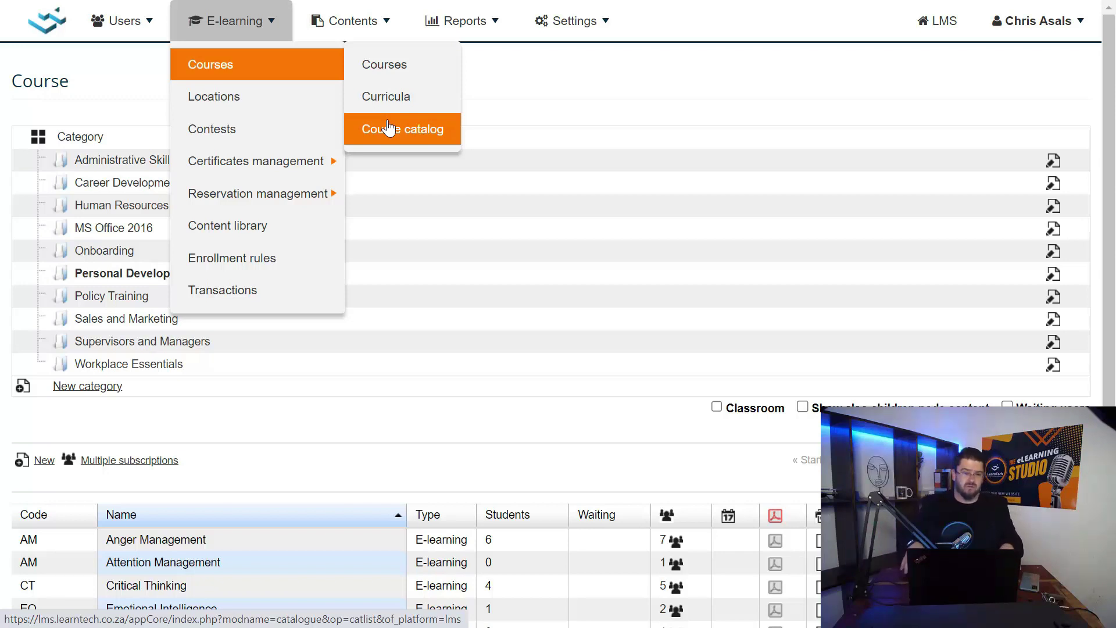
pyautogui.moveTo(358, 30)
pyautogui.moveTo(433, 33)
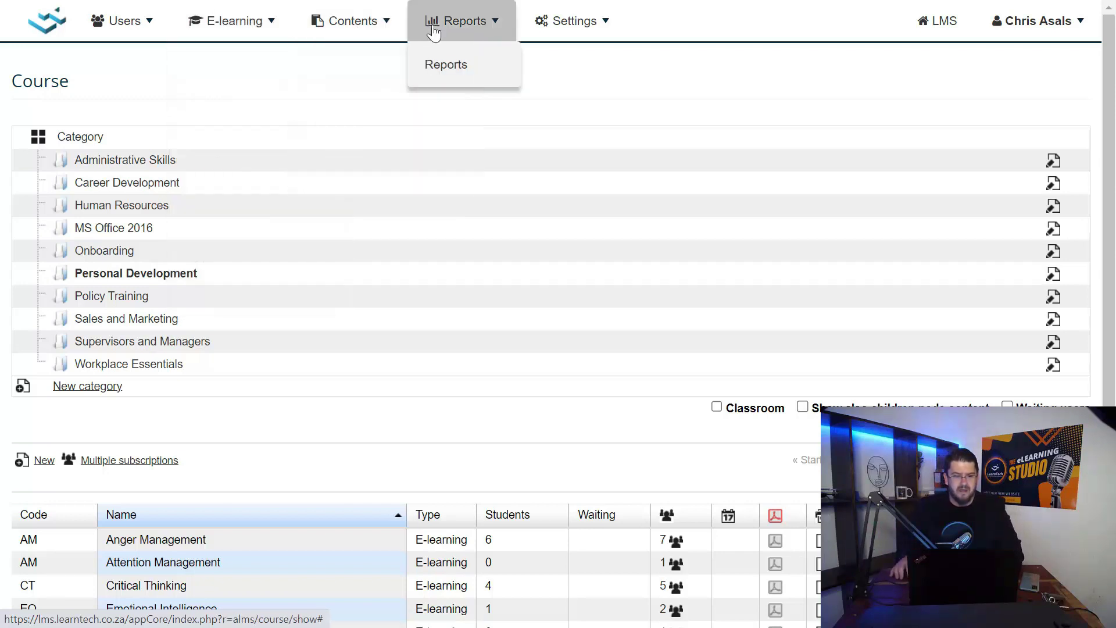
# Create a new Users-category report named 'Sales Induction Report' and proceed to its rows filter
pyautogui.click(466, 68)
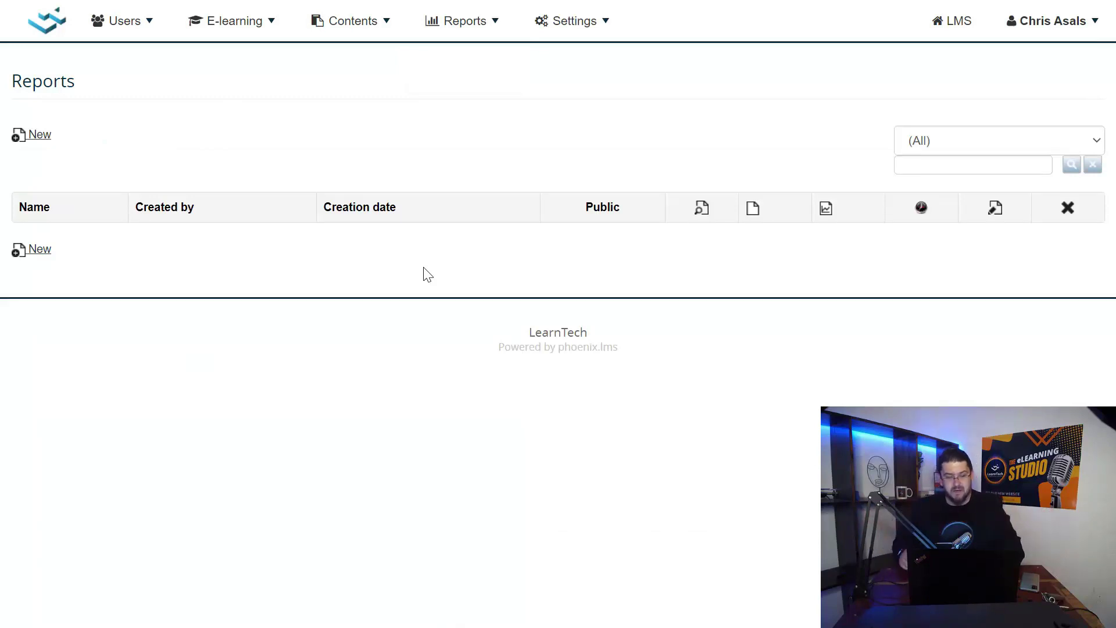
pyautogui.click(40, 250)
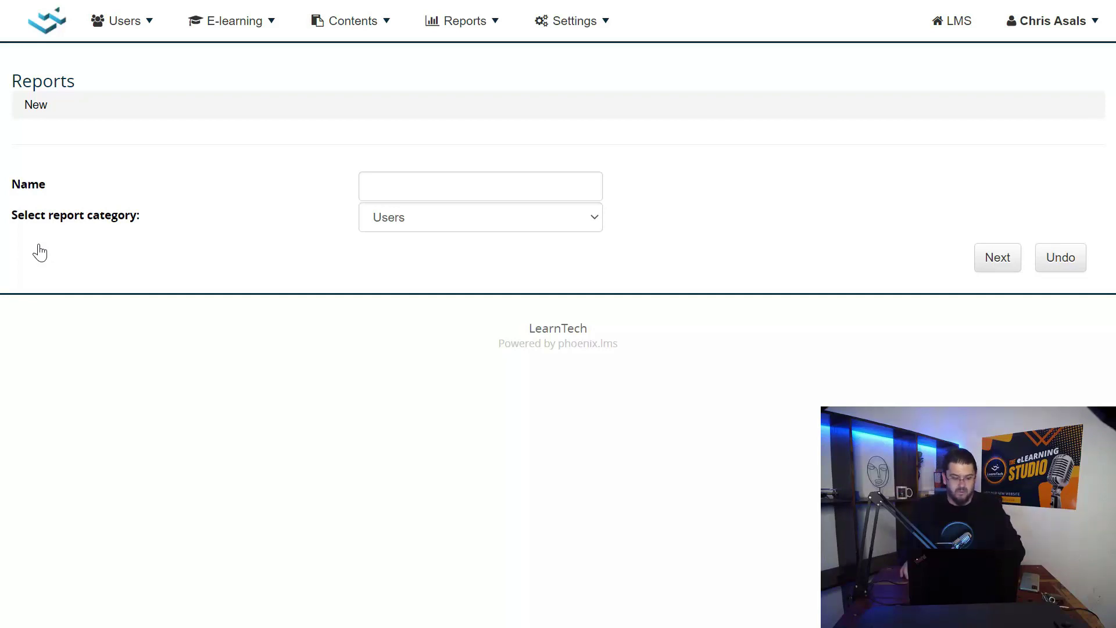
pyautogui.click(391, 193)
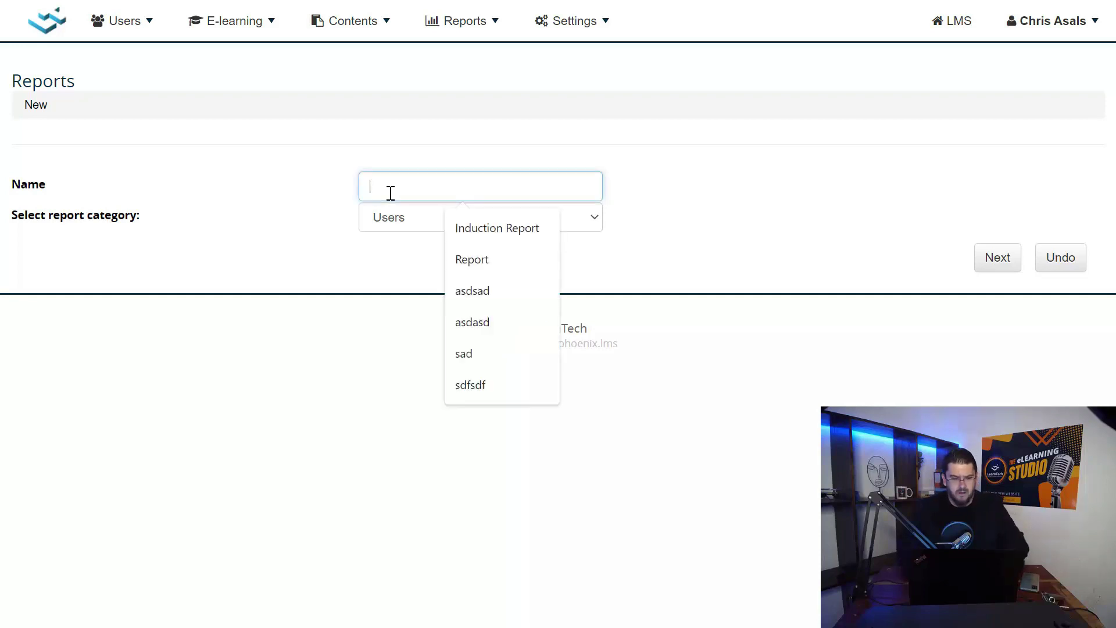
pyautogui.write('Inducti')
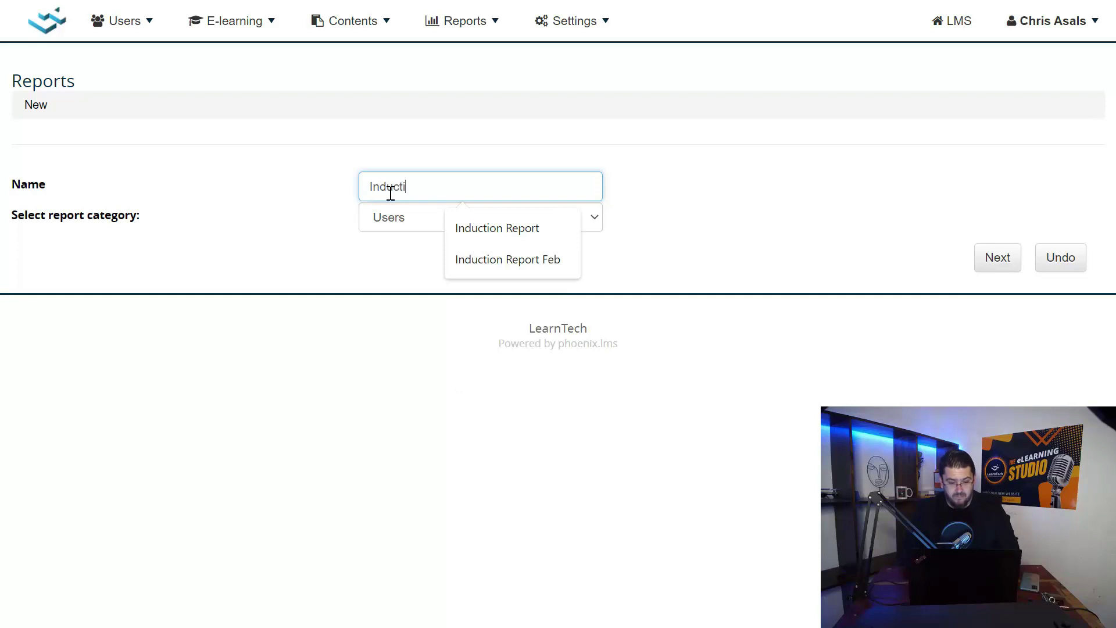
pyautogui.write('on')
pyautogui.hotkey('ctrl', 'a')
pyautogui.write('Sales ')
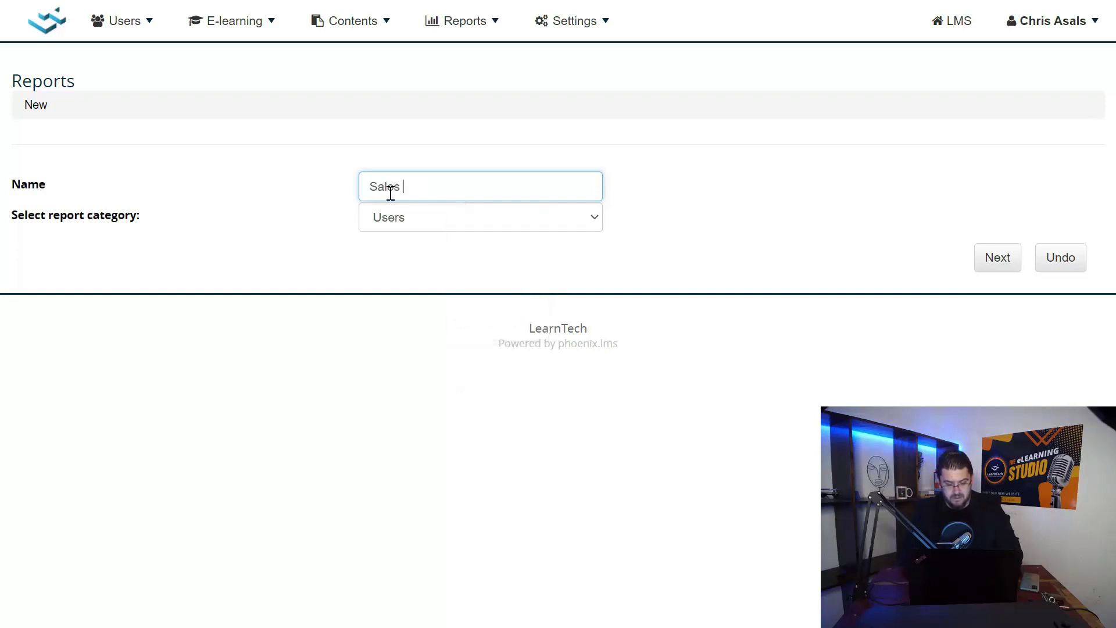
pyautogui.write('Induction R')
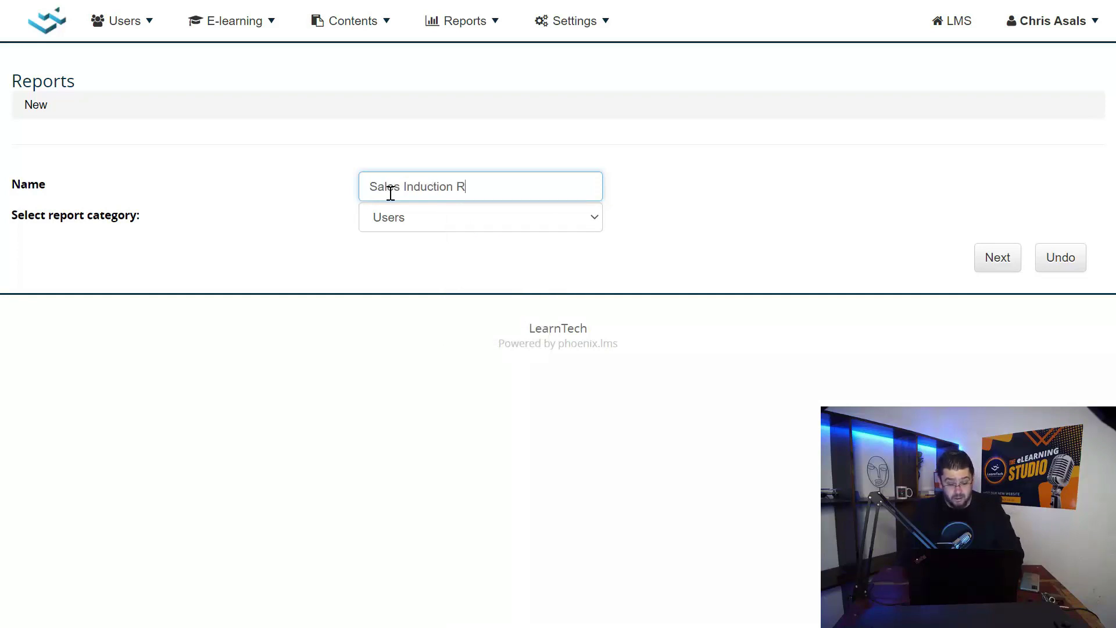
pyautogui.write('eport')
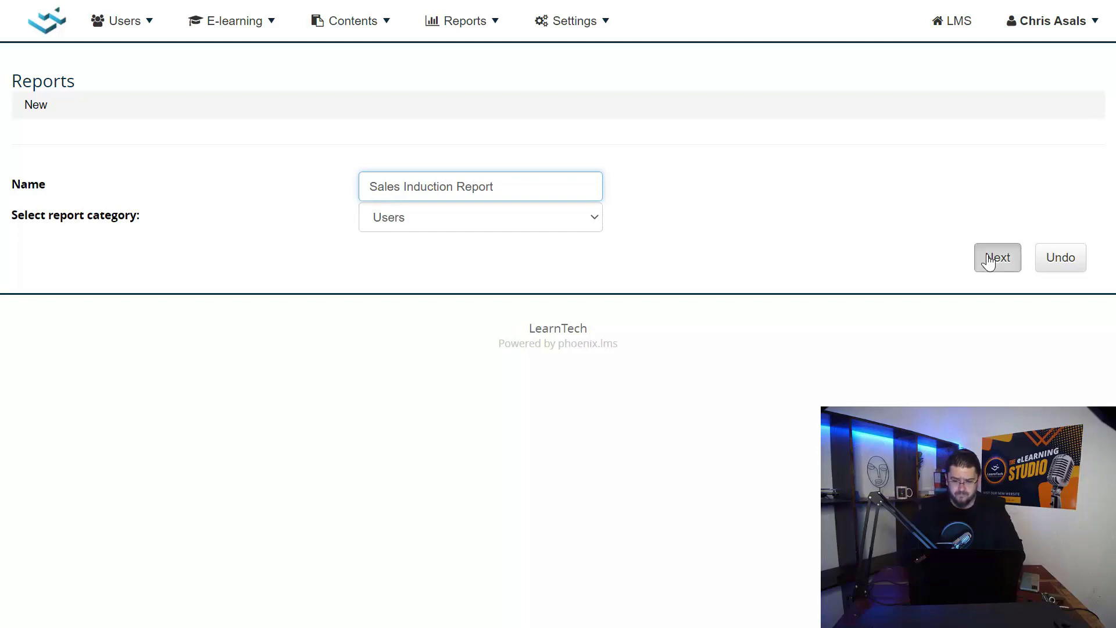
pyautogui.click(995, 258)
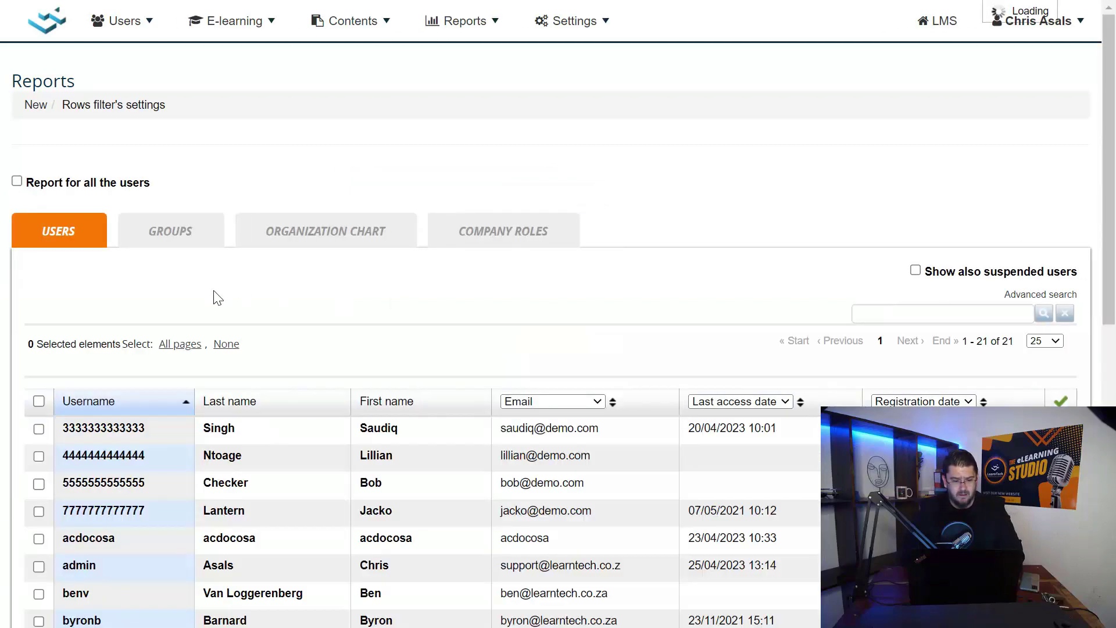
# Filter the report rows by organization chart to [SALES] SALES with Descendants
pyautogui.scroll(-2, 214, 293)
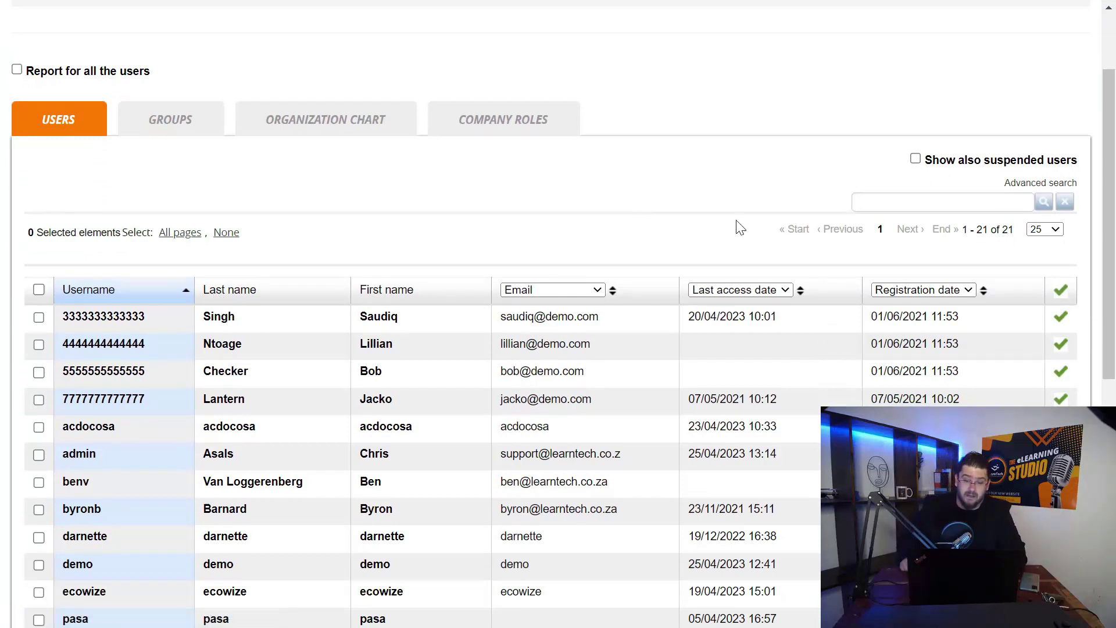
pyautogui.click(295, 124)
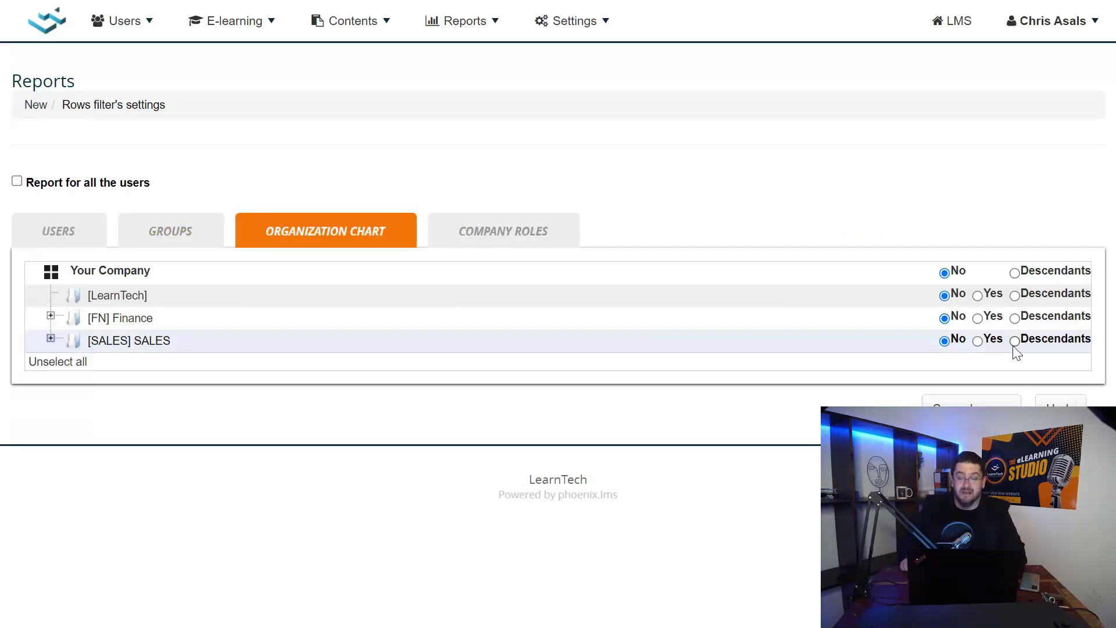
pyautogui.click(50, 339)
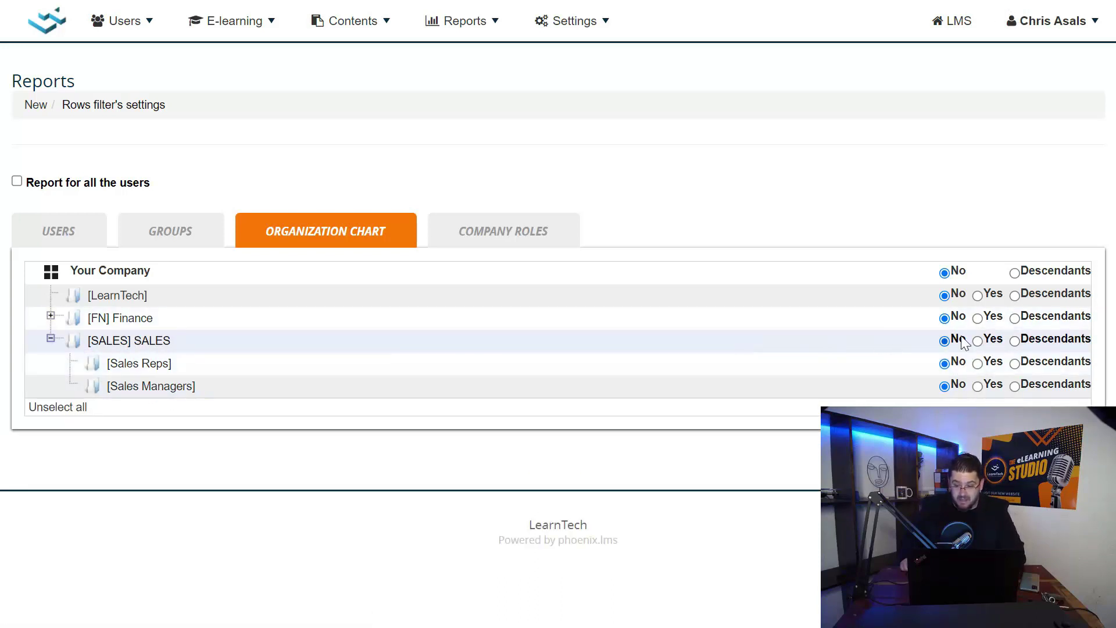
pyautogui.click(1014, 341)
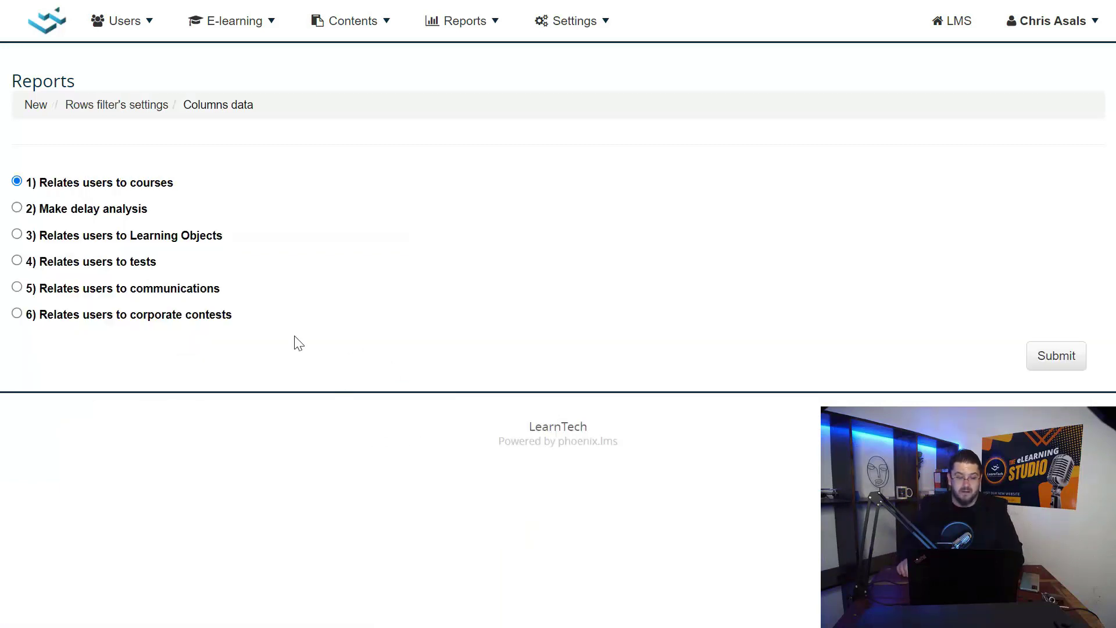
# Relate users to courses and tick Sales Induction (demo) from Onboarding for the report
pyautogui.click(1057, 357)
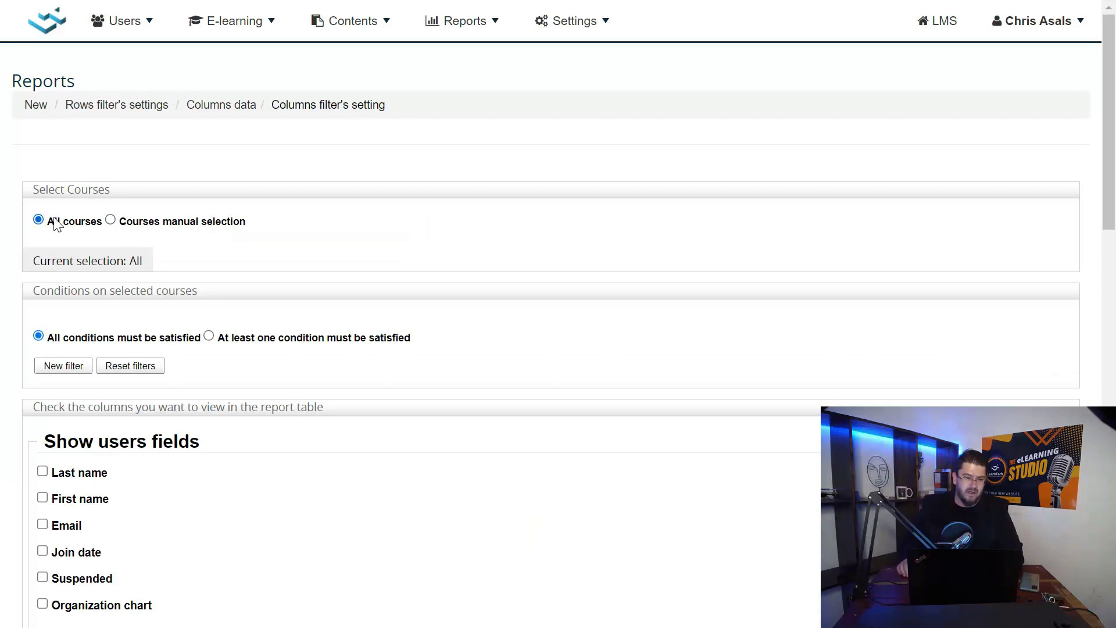
pyautogui.click(110, 221)
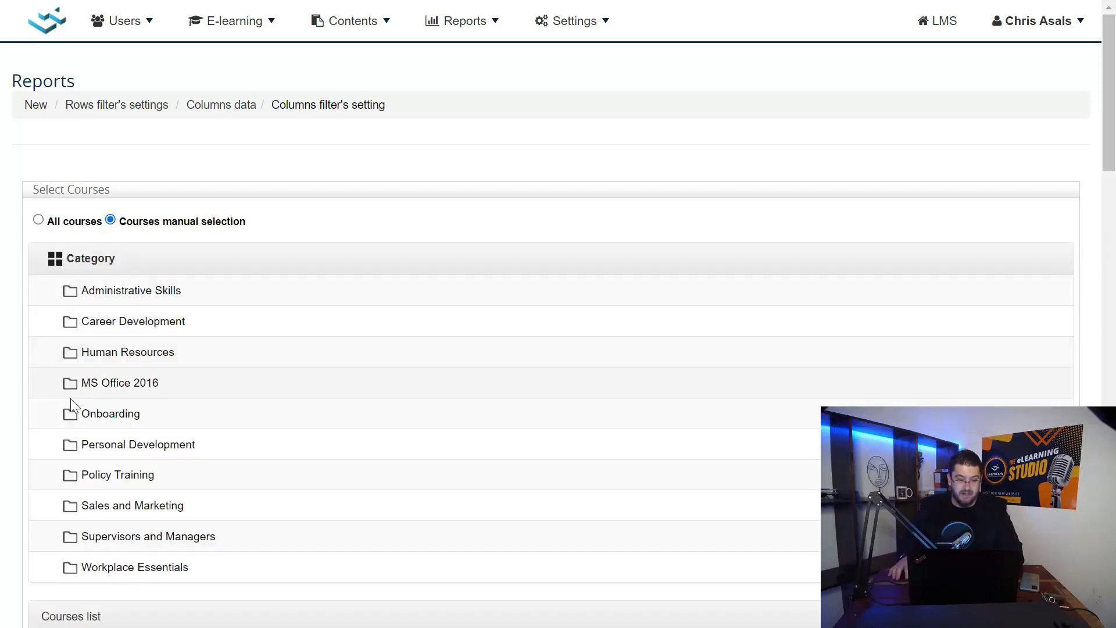
pyautogui.click(95, 417)
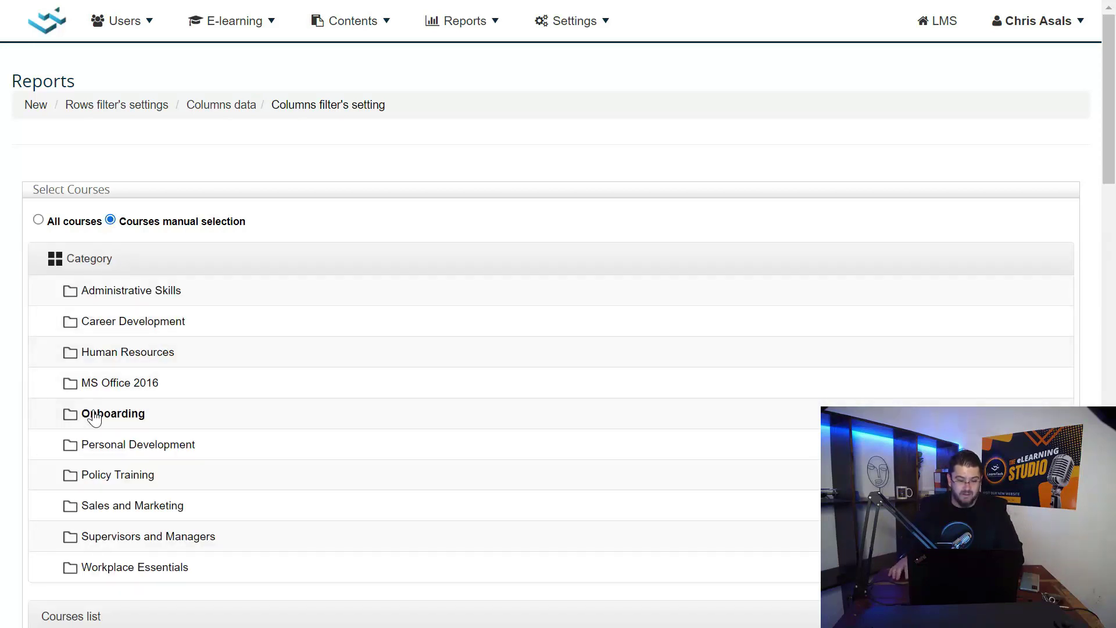
pyautogui.scroll(-4, 93, 418)
pyautogui.click(67, 439)
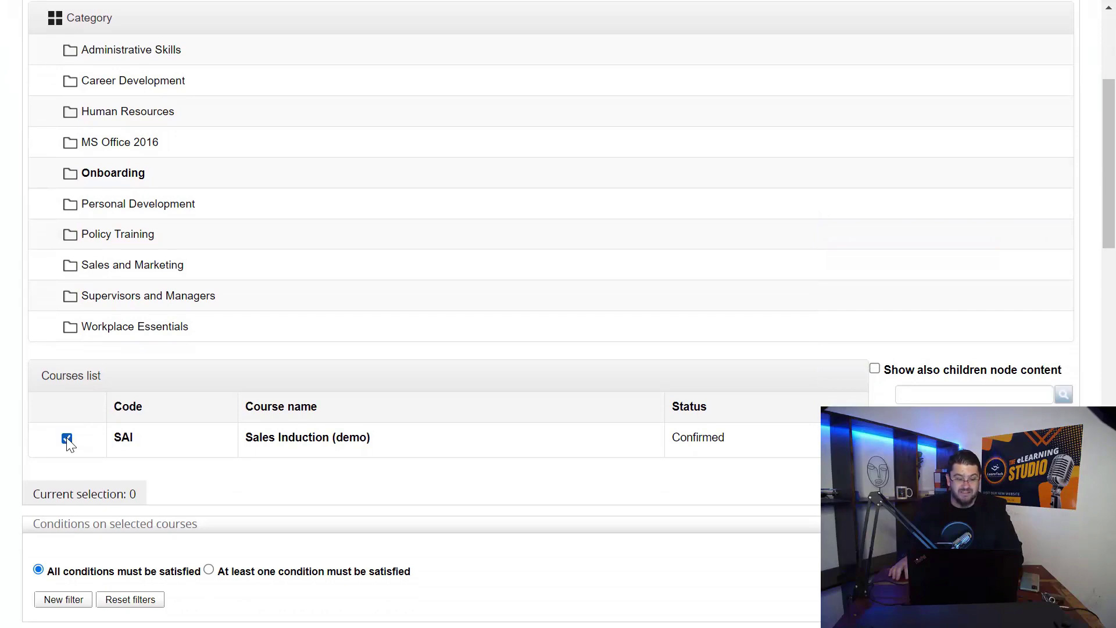
pyautogui.scroll(-6, 116, 464)
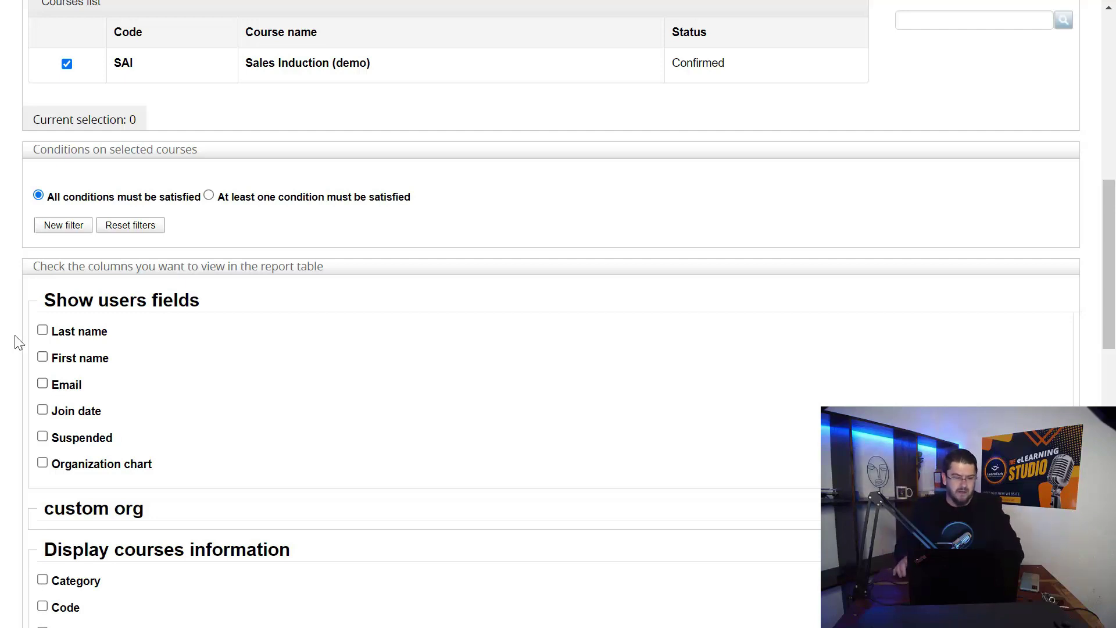
# Add the Last name, First name, Subscribed date, Completed and Status columns to the report
pyautogui.click(43, 331)
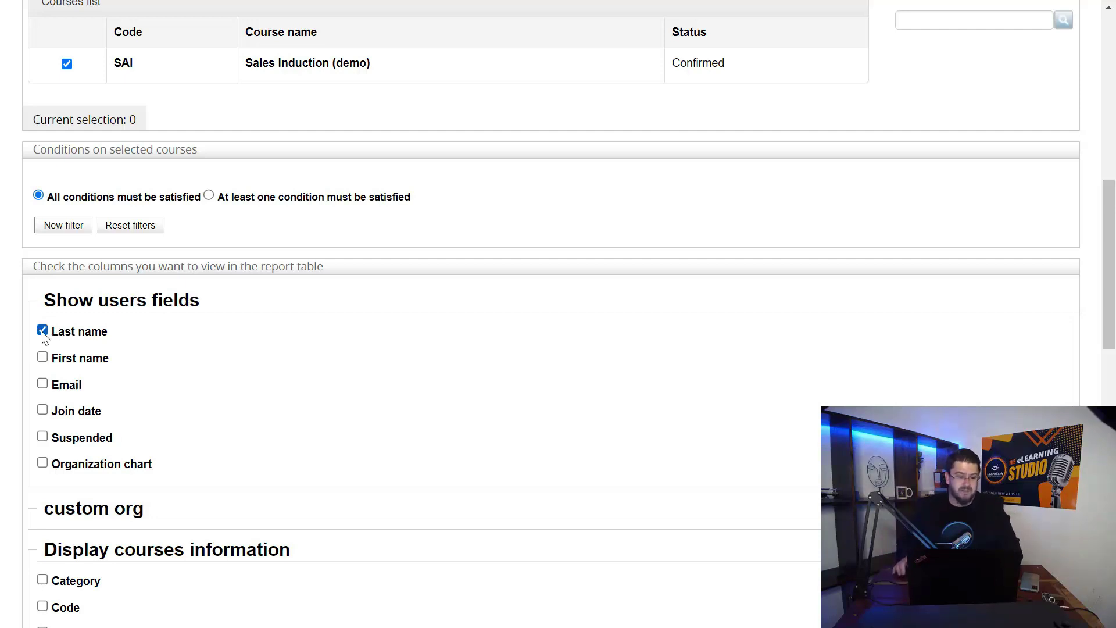
pyautogui.click(43, 358)
pyautogui.scroll(-4, 44, 358)
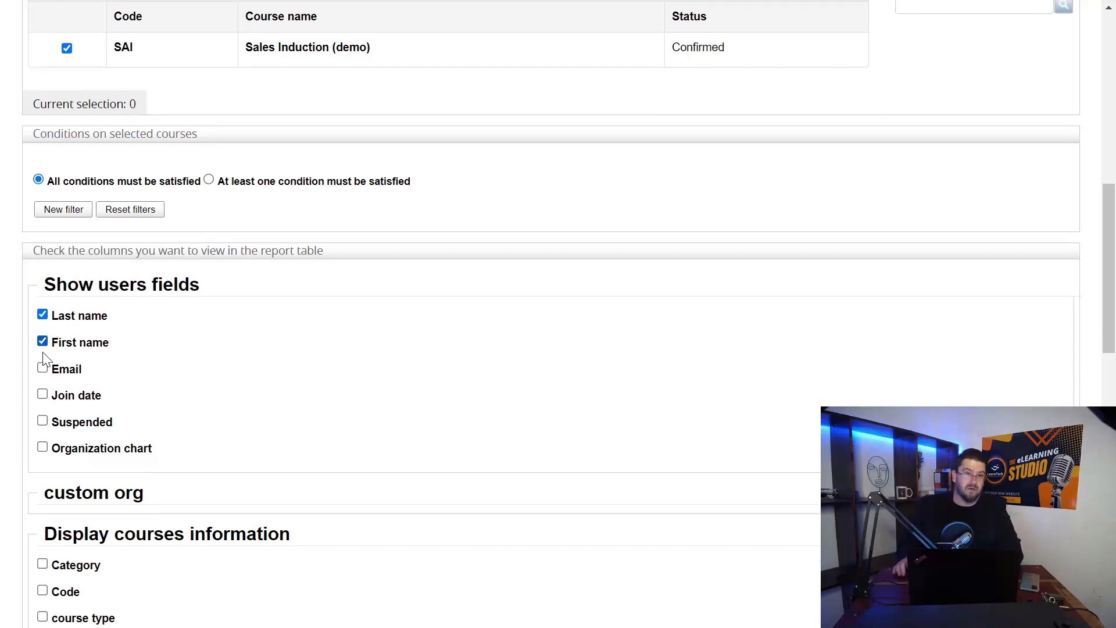
pyautogui.scroll(-8, 43, 358)
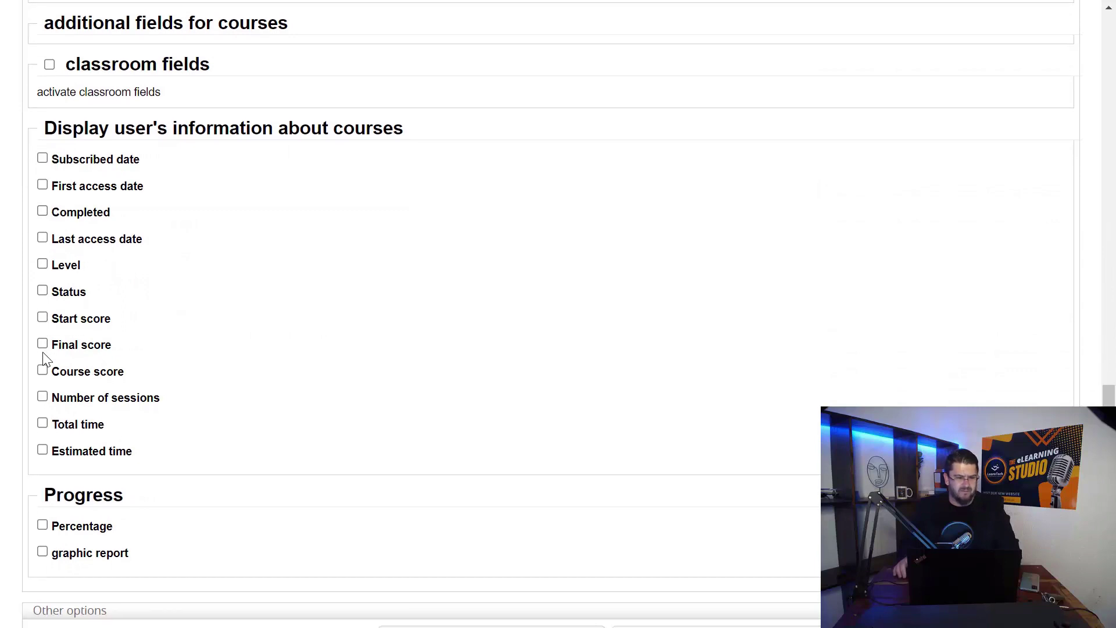
pyautogui.click(43, 160)
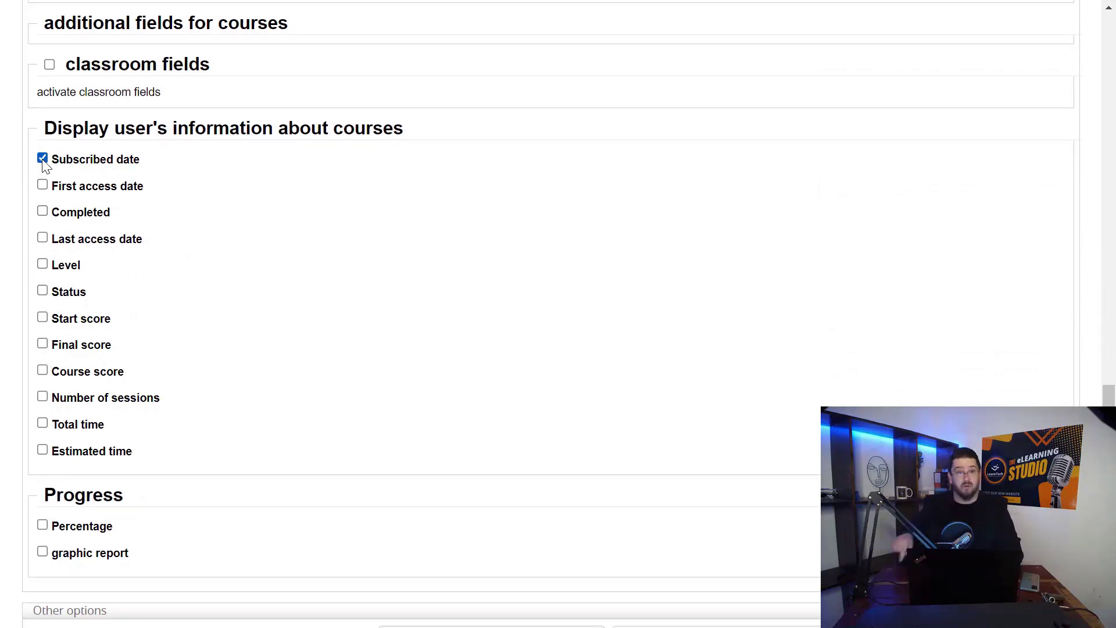
pyautogui.click(43, 212)
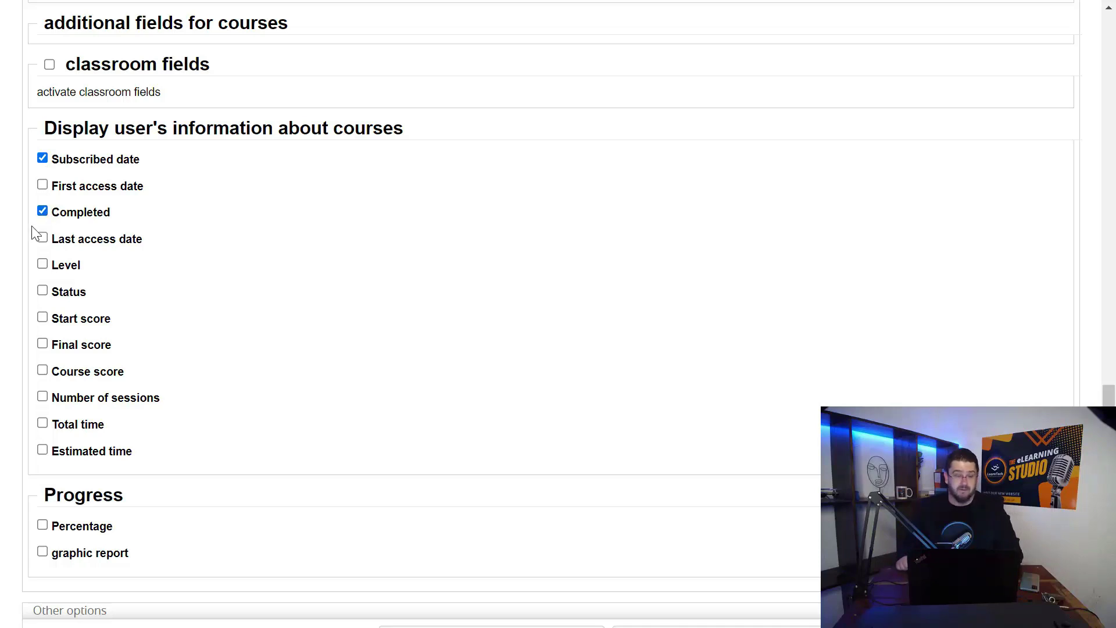
pyautogui.click(44, 291)
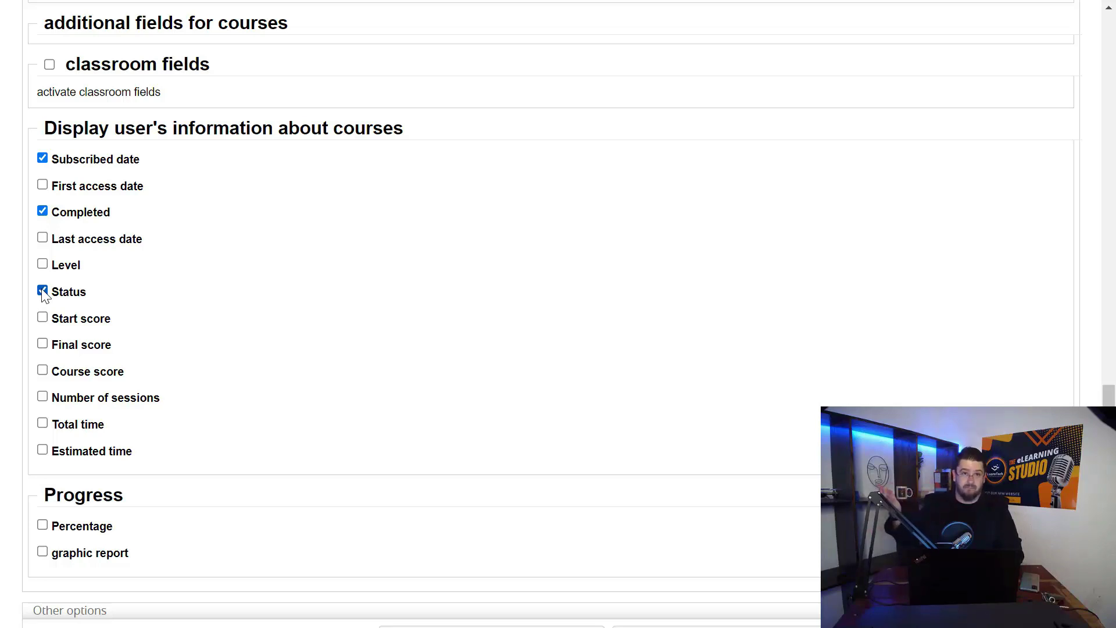
# Add the Final score, Number of sessions and Total time columns, leaving Start score out
pyautogui.click(44, 345)
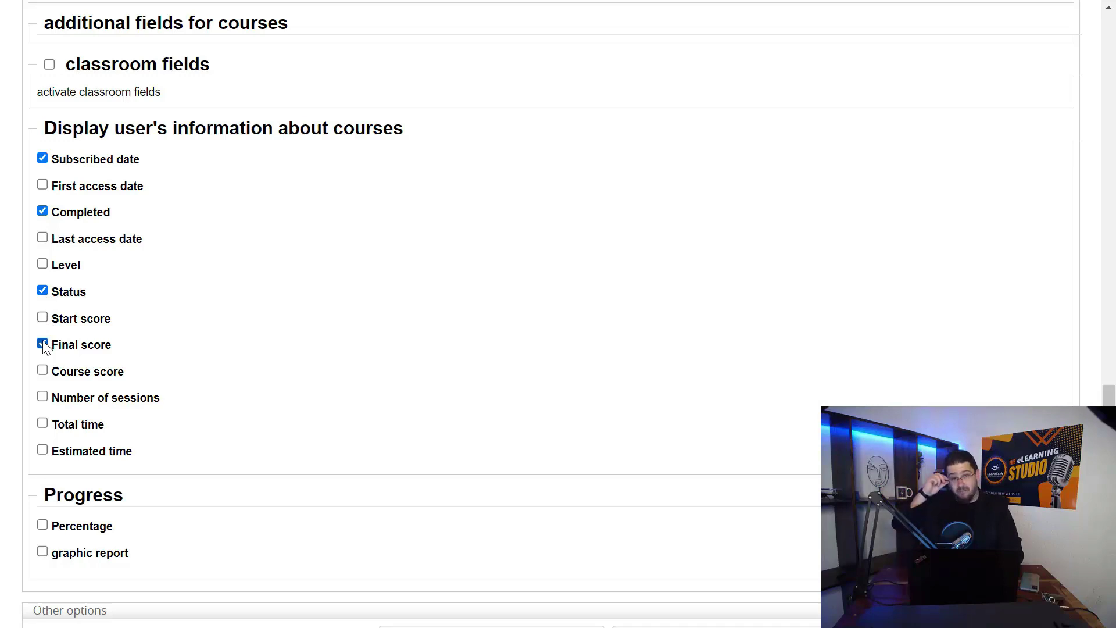
pyautogui.click(42, 320)
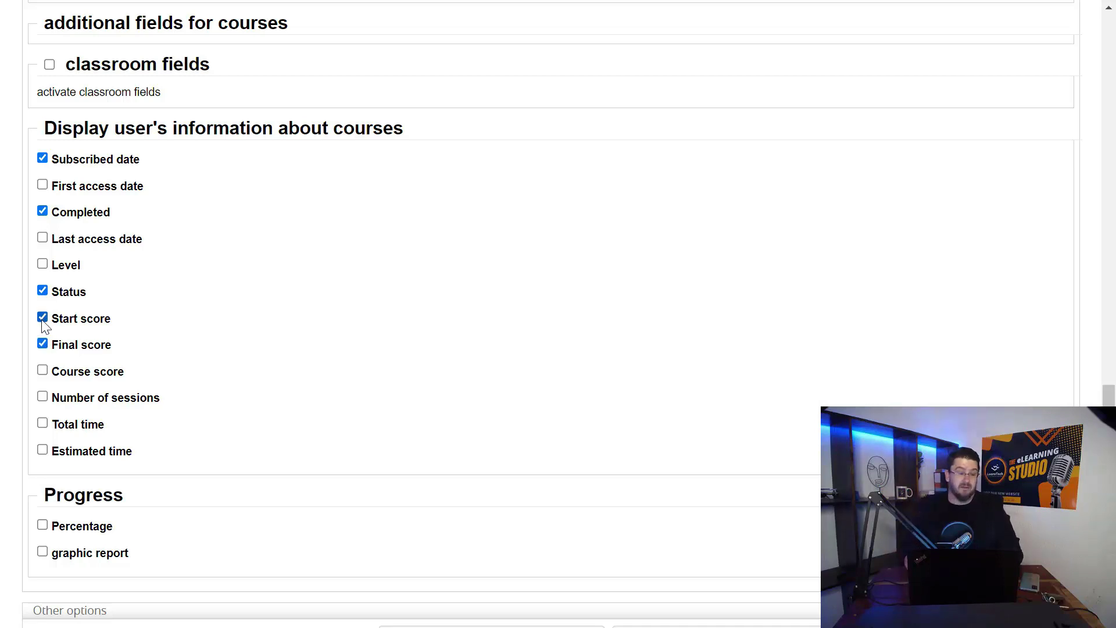
pyautogui.click(42, 320)
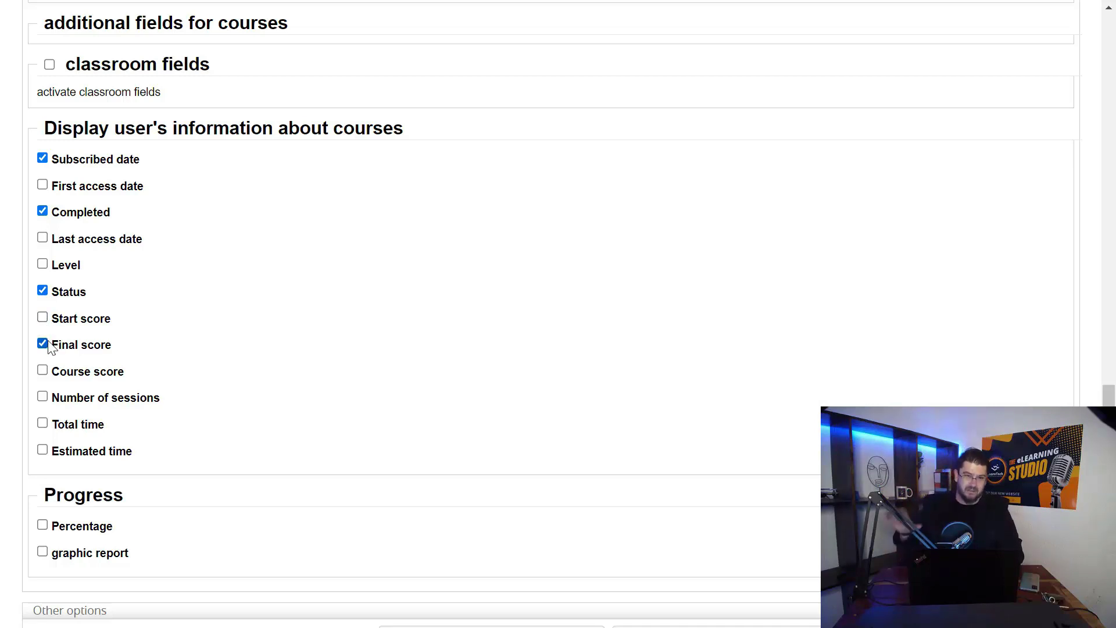
pyautogui.click(44, 397)
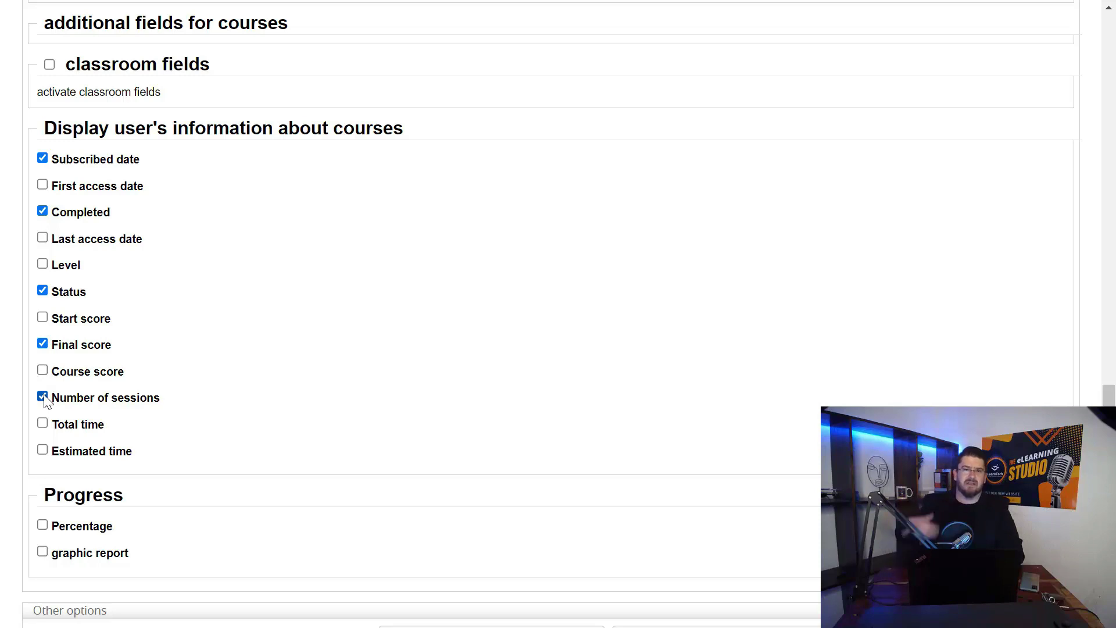
pyautogui.click(43, 424)
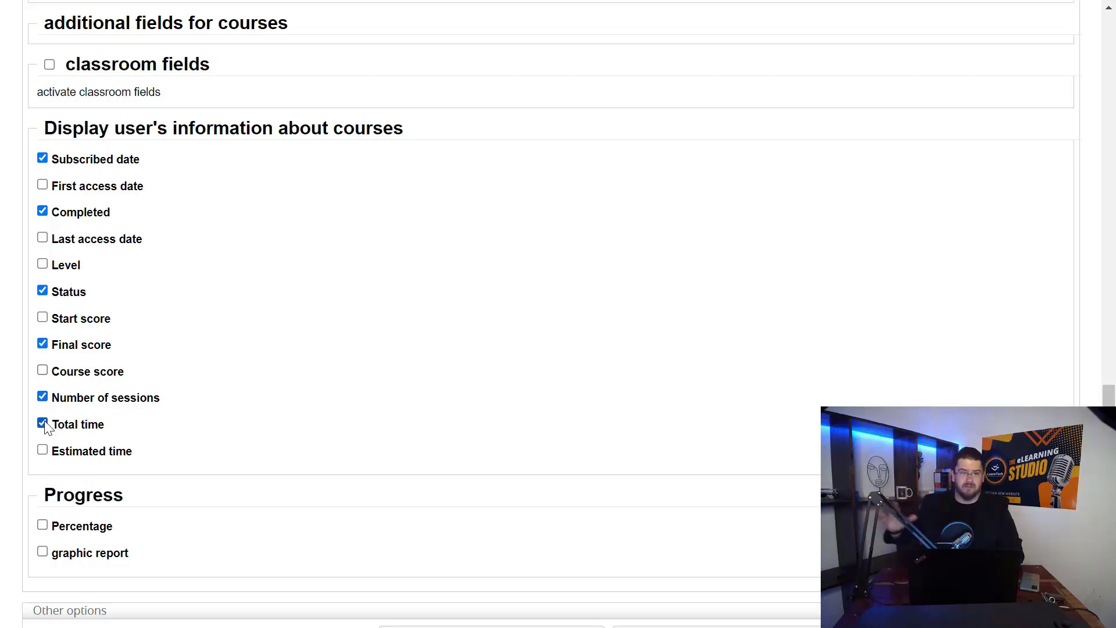
pyautogui.scroll(-2, 449, 486)
pyautogui.scroll(-2, 448, 486)
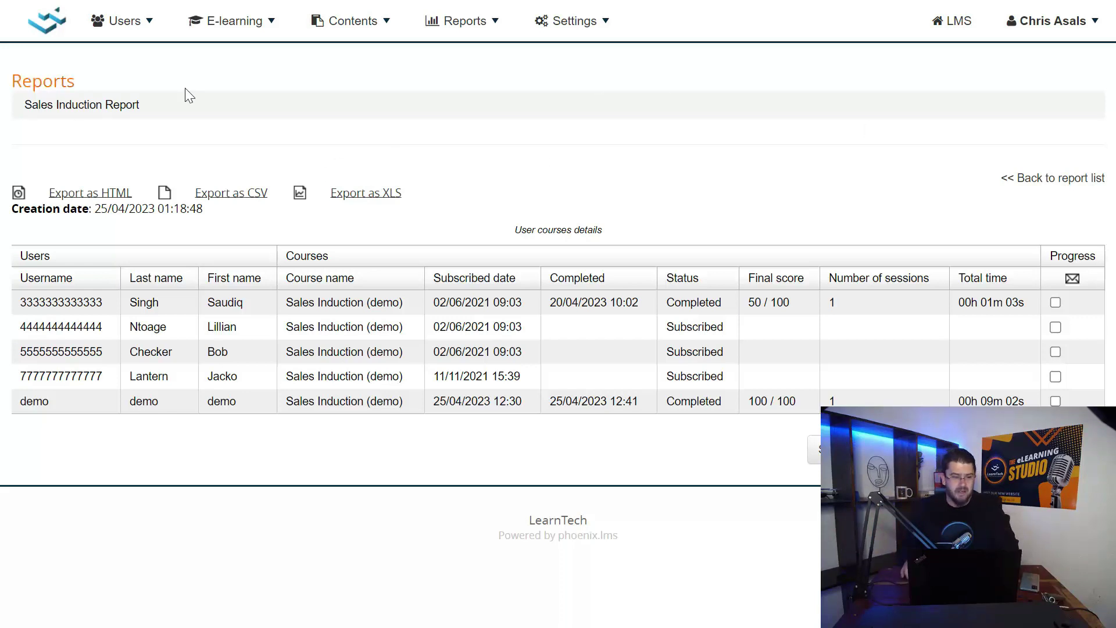
# Open the reports navigation menu in the top bar
pyautogui.click(463, 21)
# Choose Reports to list the saved Sales Induction Report
pyautogui.click(463, 64)
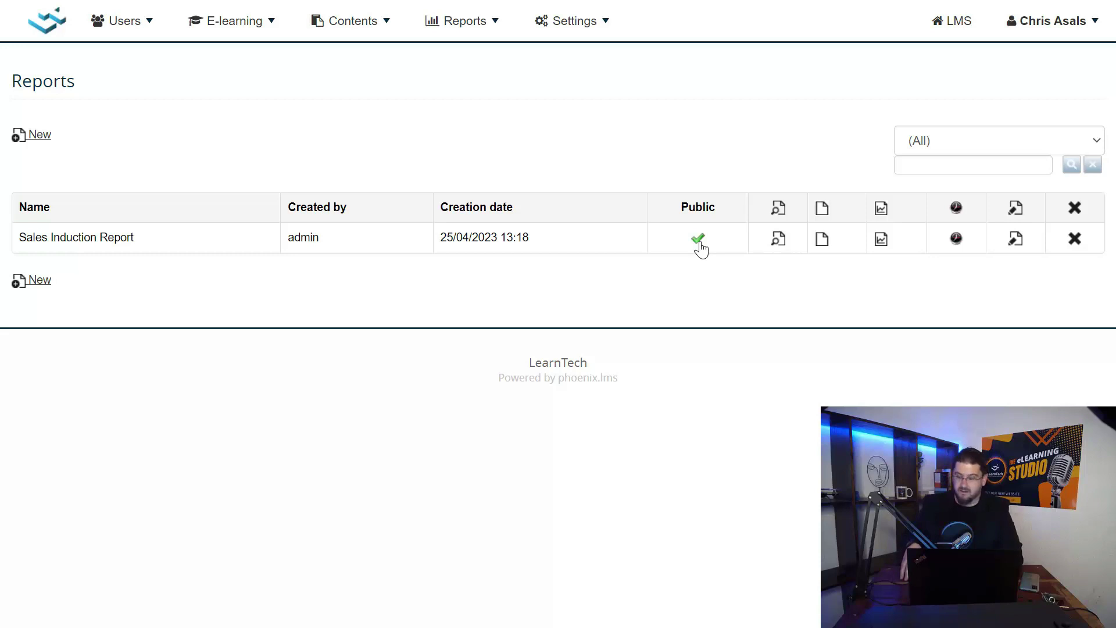
# Add a new schedule for the report described as 'Sales Induction'
pyautogui.click(957, 239)
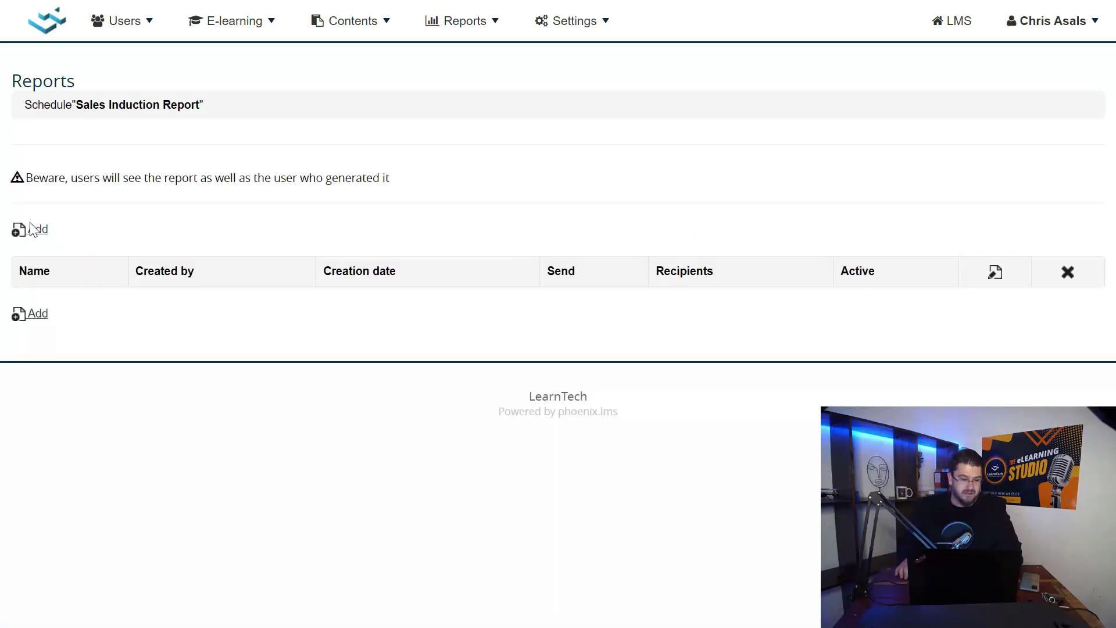
pyautogui.click(35, 230)
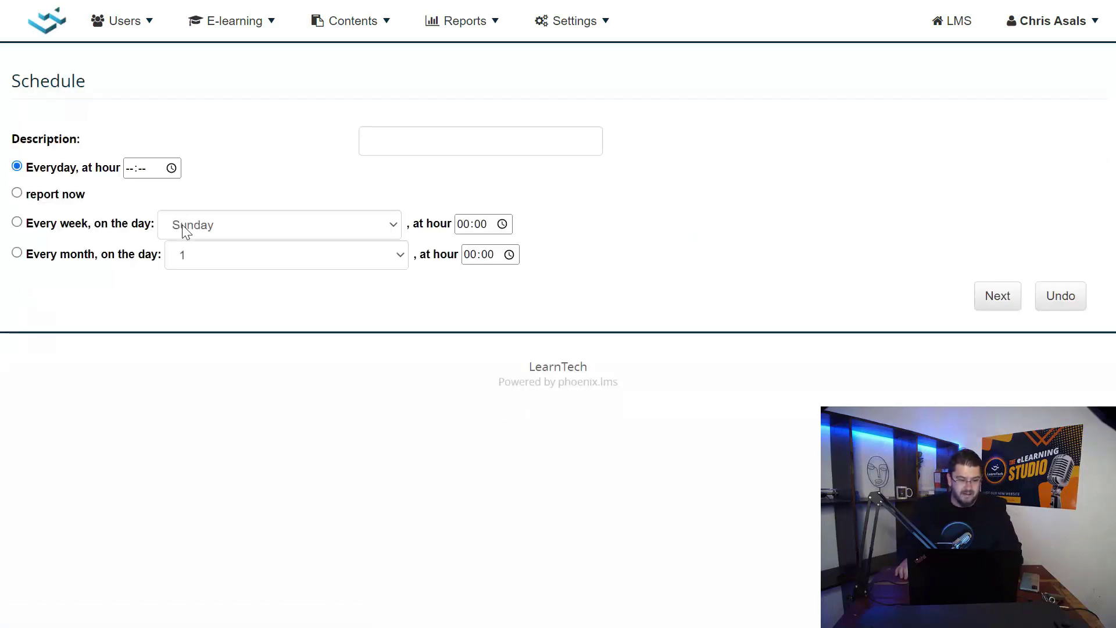
pyautogui.click(387, 144)
pyautogui.write('S')
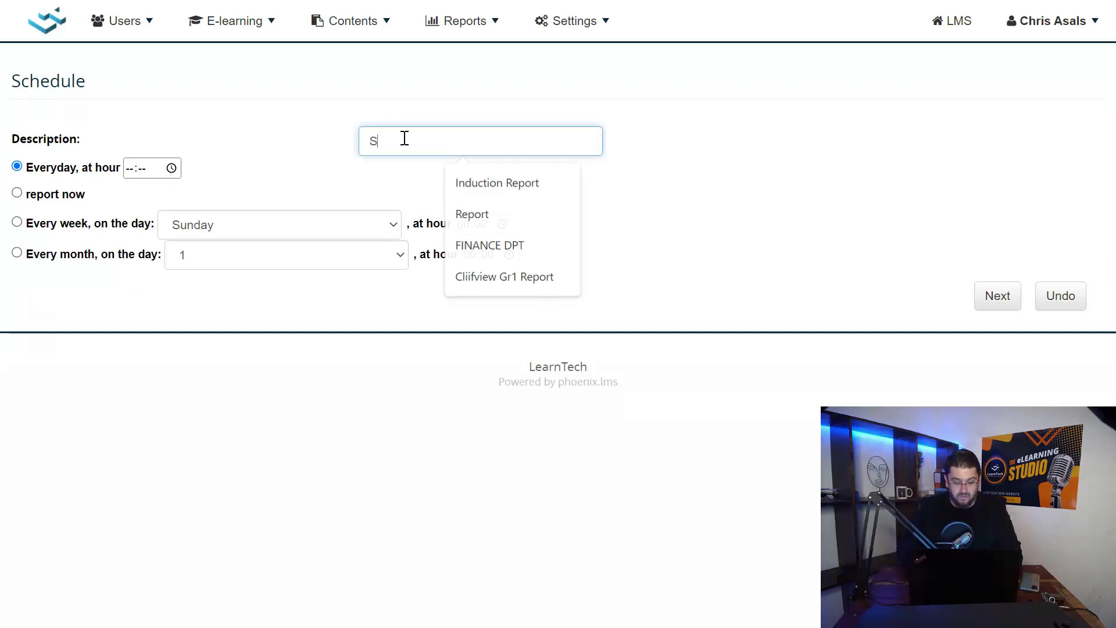
pyautogui.write('ales')
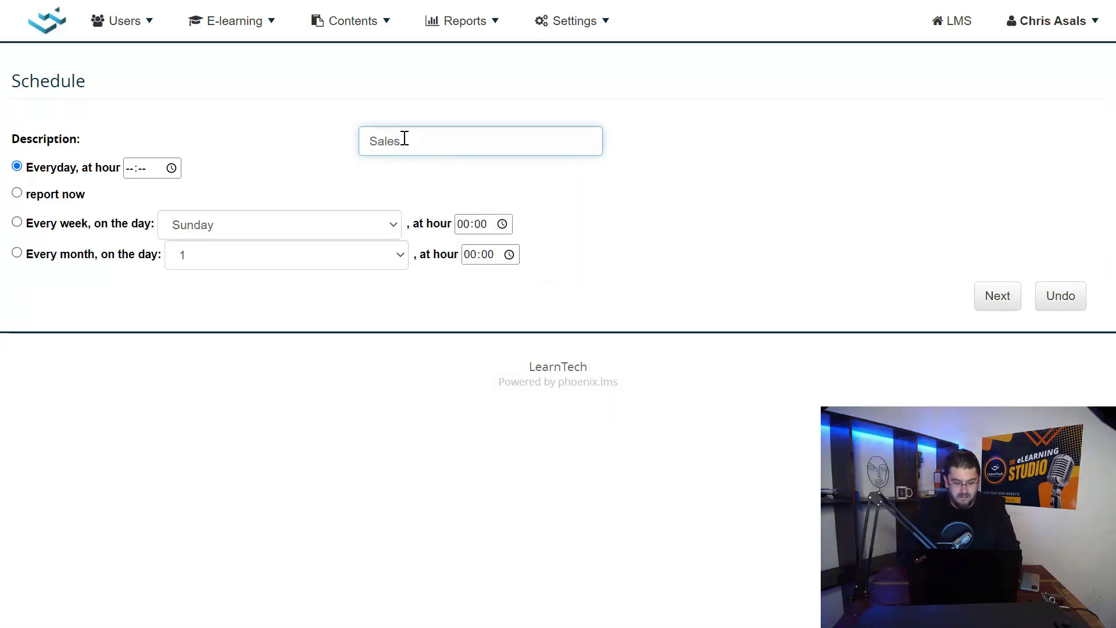
pyautogui.write(' Induction')
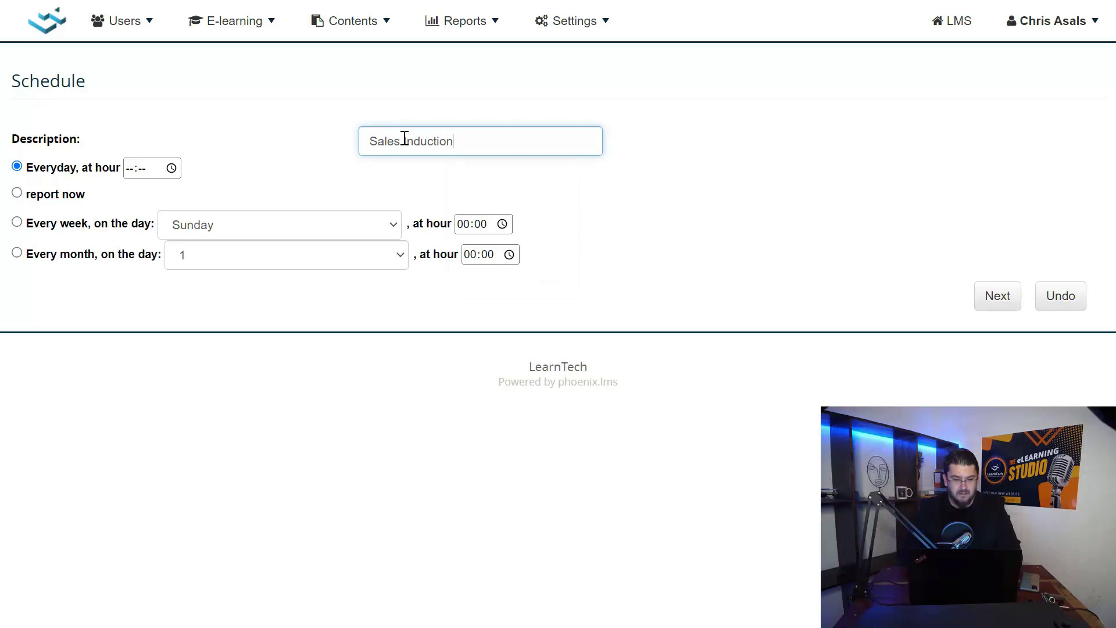
# Make the schedule send every week on Friday at 08:00, then continue to recipients
pyautogui.click(18, 224)
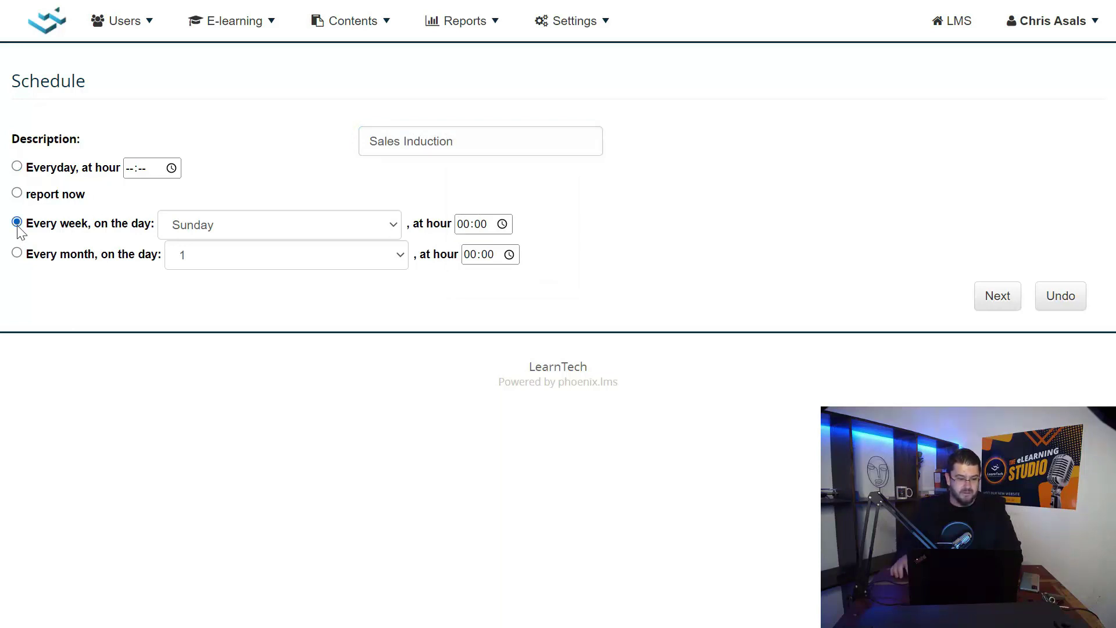
pyautogui.click(201, 232)
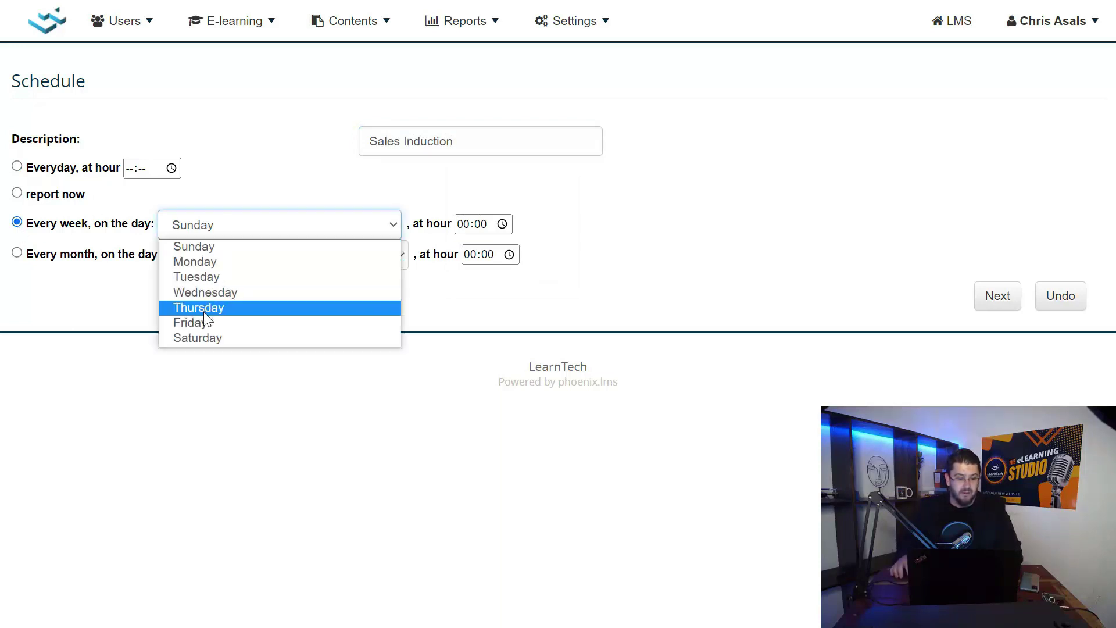
pyautogui.click(206, 321)
pyautogui.click(465, 227)
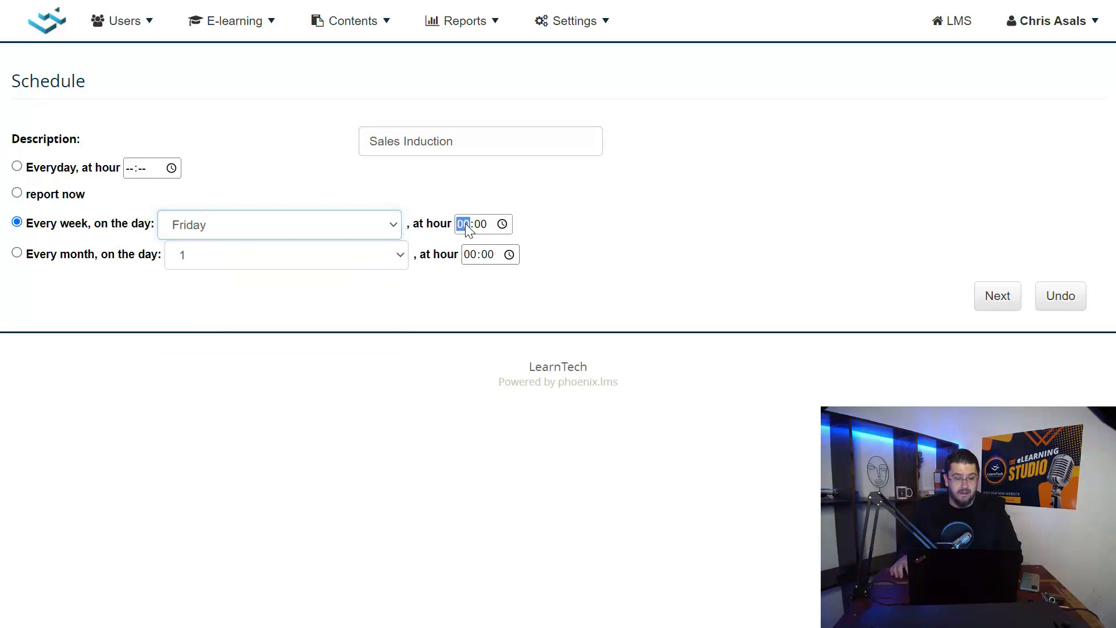
pyautogui.write('8')
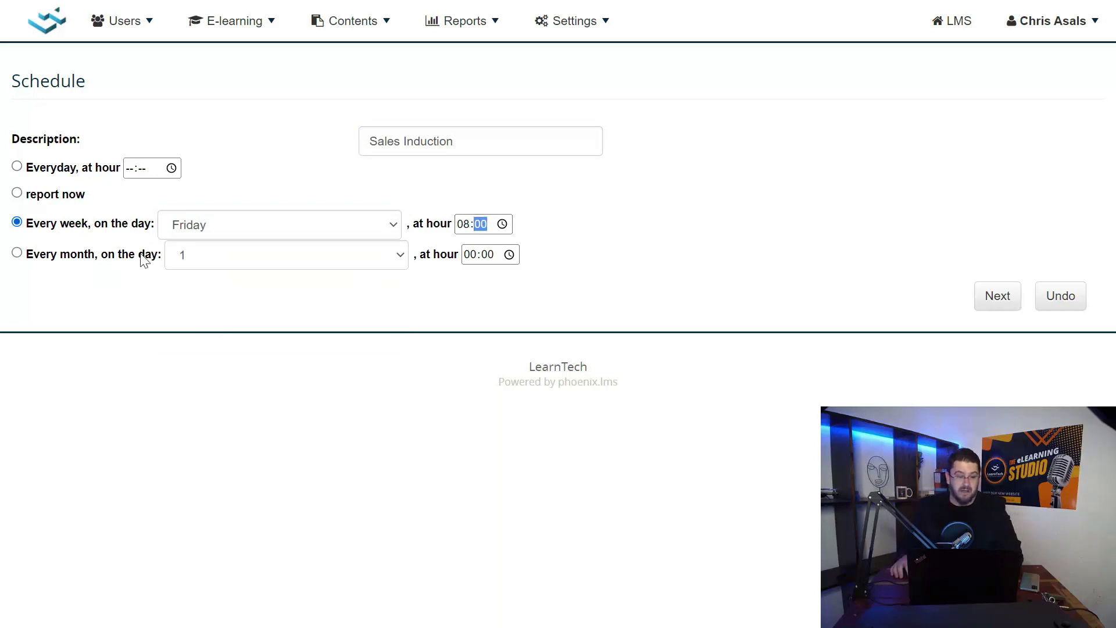
pyautogui.click(983, 299)
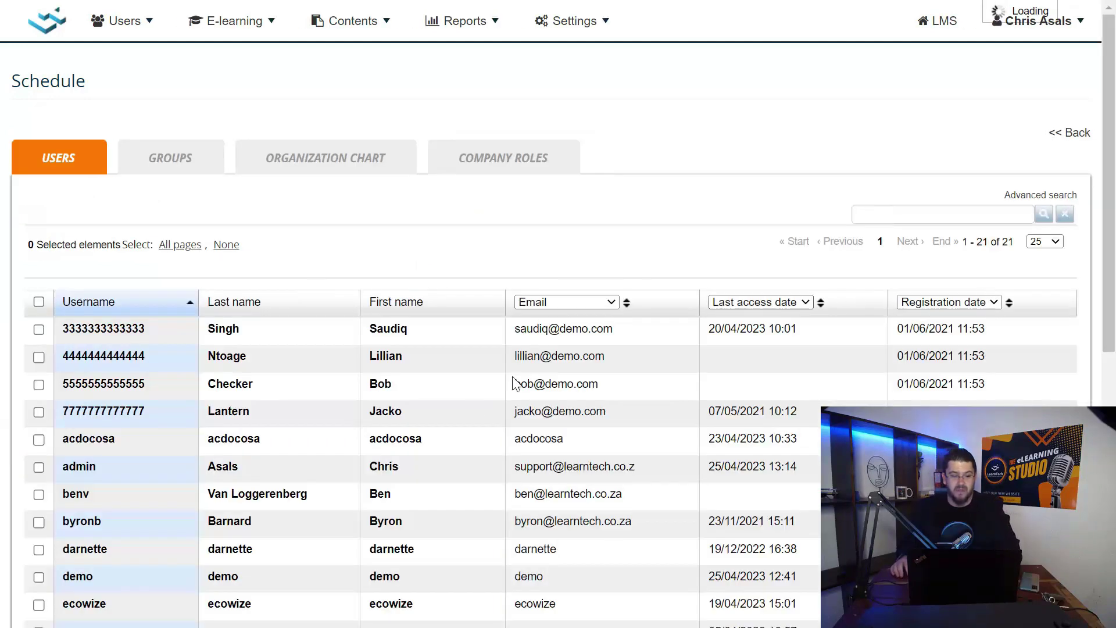
# Search users for 'admin' and tick that user as the first recipient
pyautogui.scroll(-4, 473, 407)
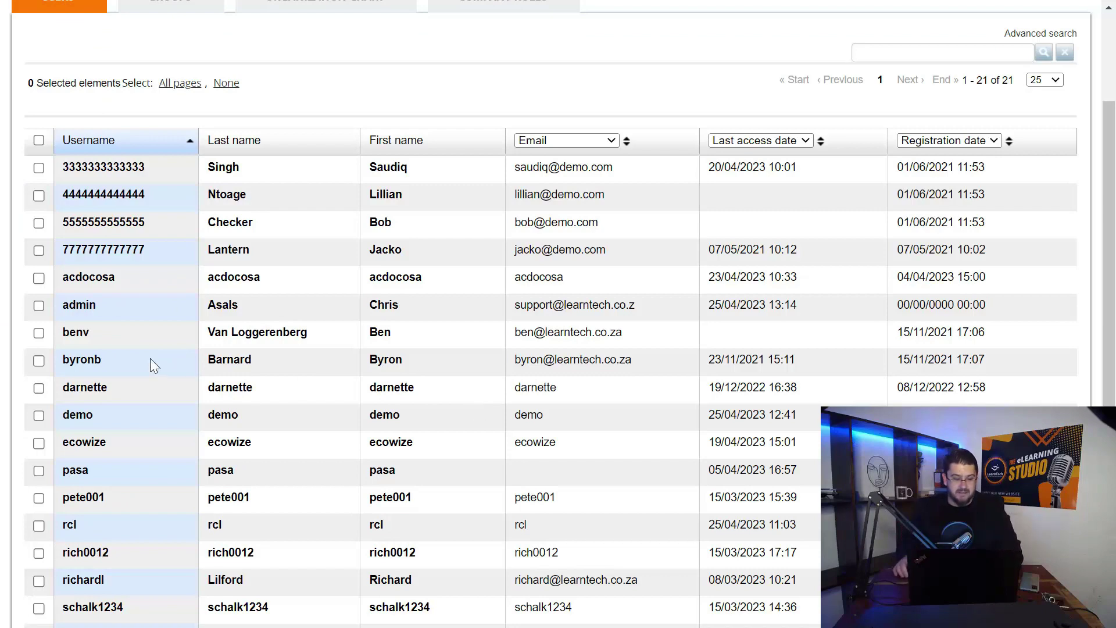
pyautogui.click(914, 55)
pyautogui.write('admin')
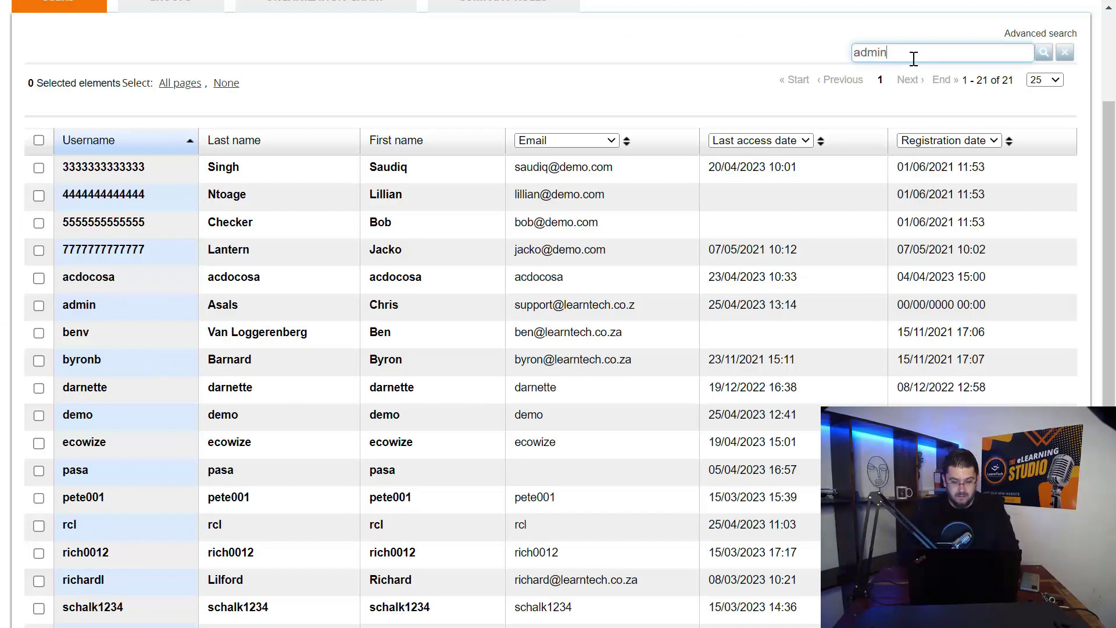
pyautogui.press('Return')
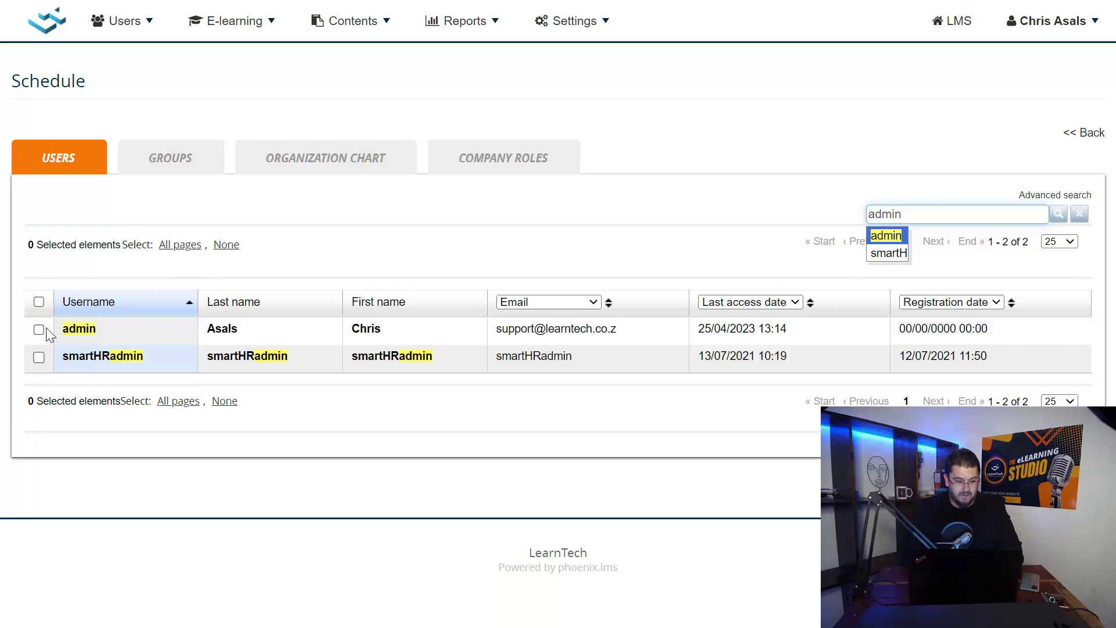
pyautogui.click(39, 329)
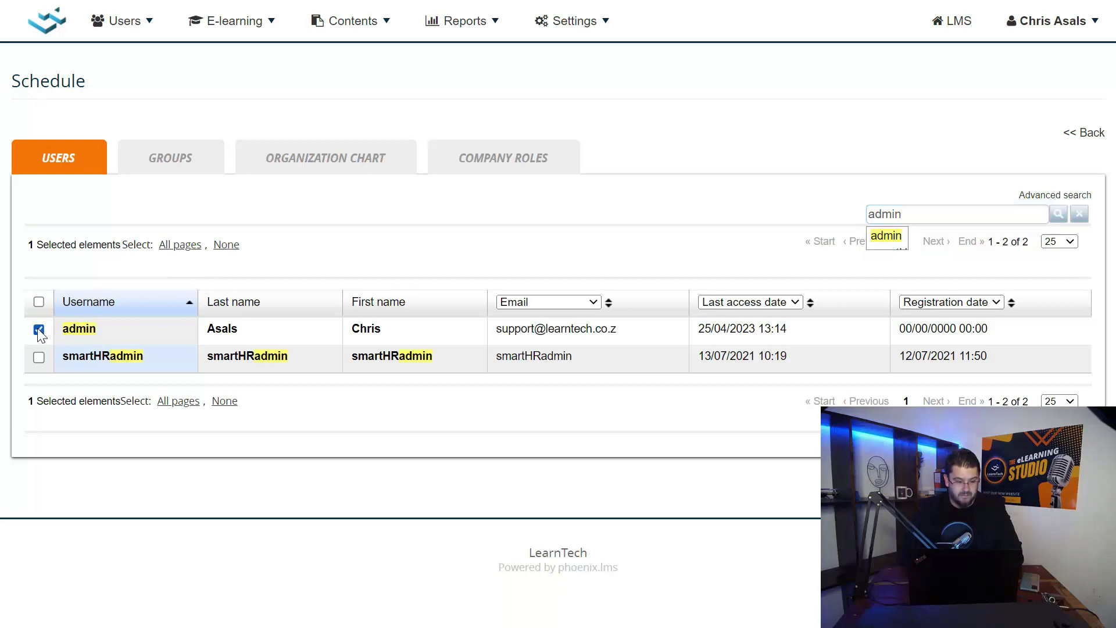
# Clear the search, tick a second user as recipient, and save the schedule
pyautogui.click(1079, 214)
pyautogui.scroll(-3, 193, 428)
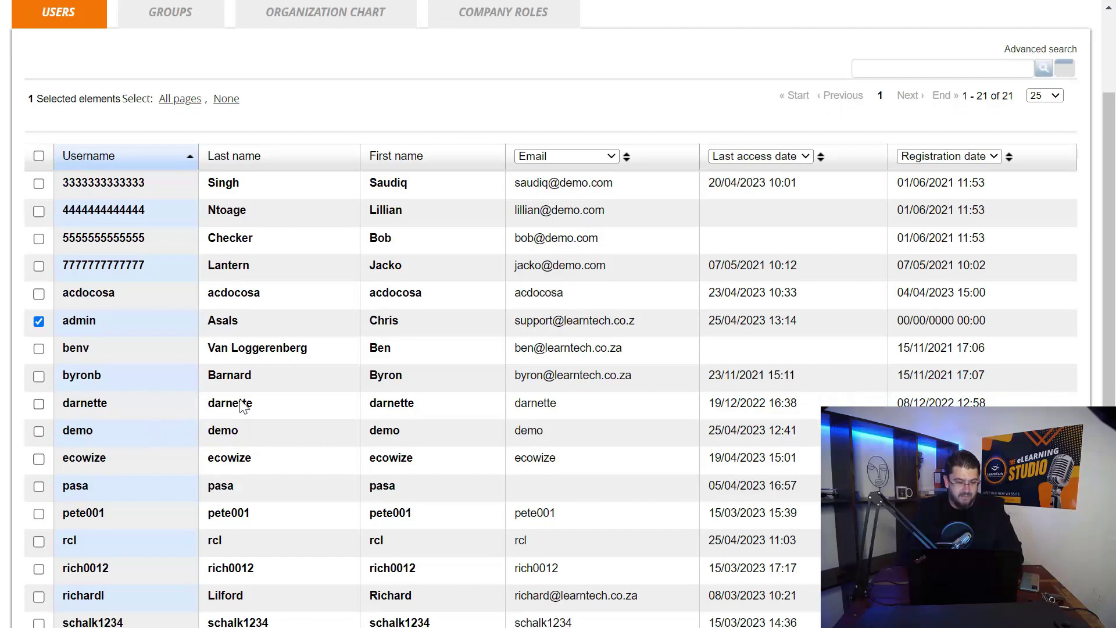
pyautogui.click(39, 404)
pyautogui.scroll(-6, 329, 375)
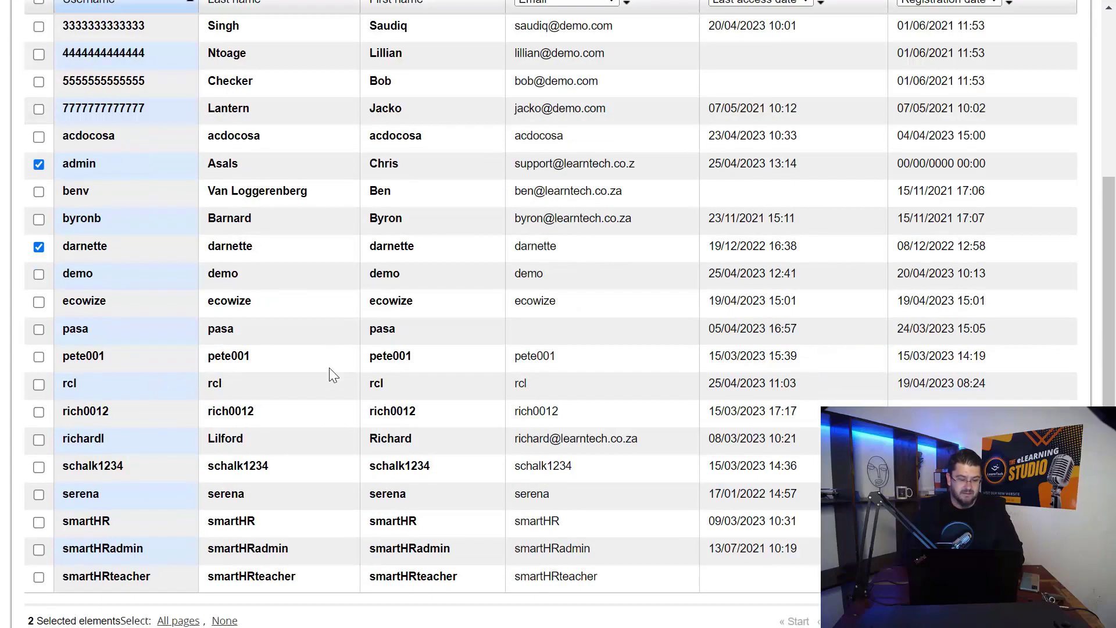
pyautogui.hotkey('alt', 'Left')
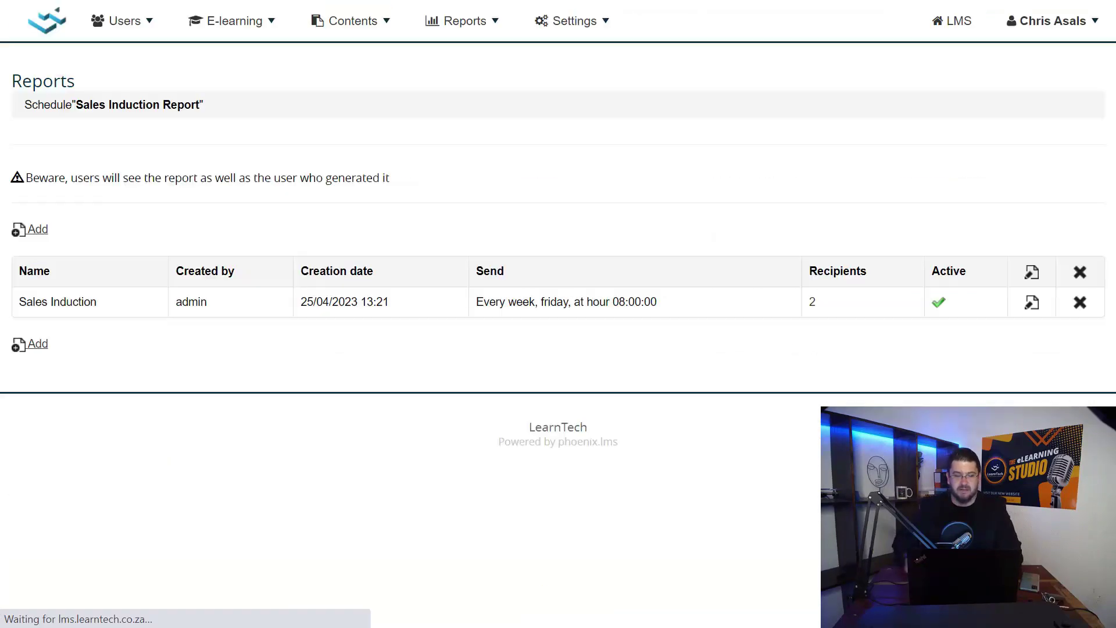